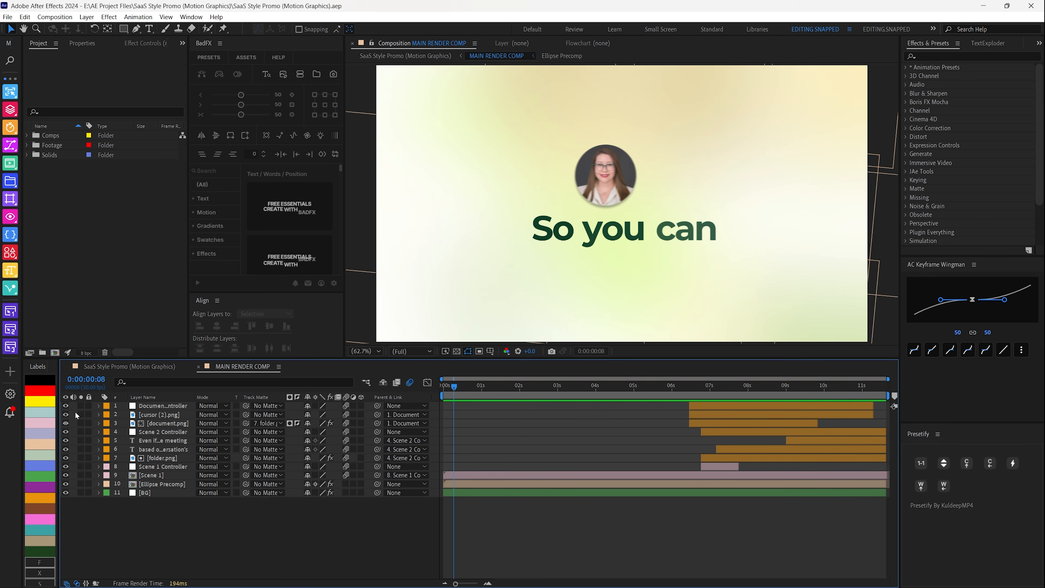
- Hide every layer in MAIN RENDER COMP except the BG background layer, and select BG
left_click_drag(55, 471, 79, 508)
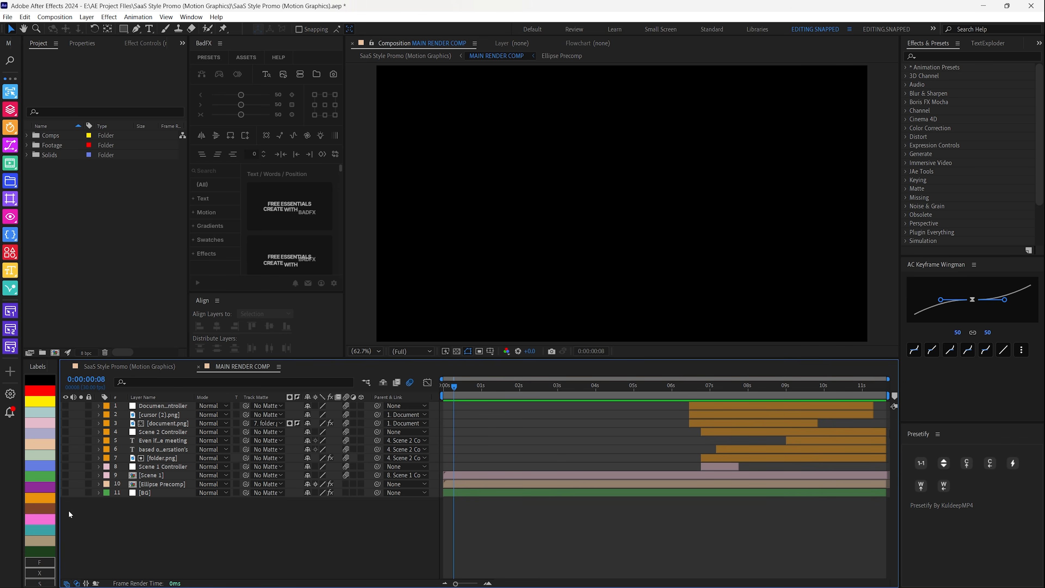
left_click(65, 493)
left_click(160, 492)
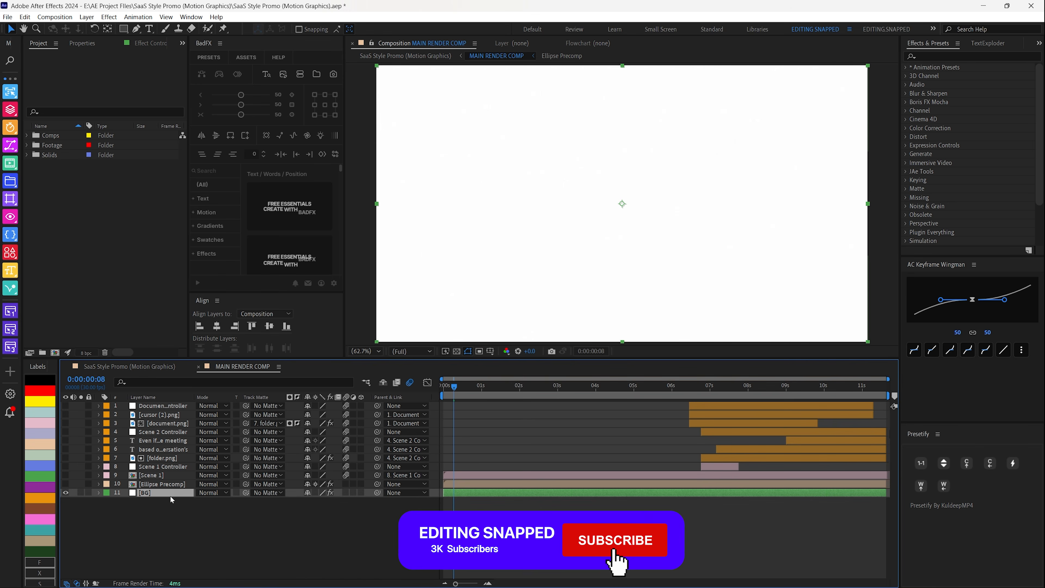
left_click(86, 16)
mouse_move(102, 28)
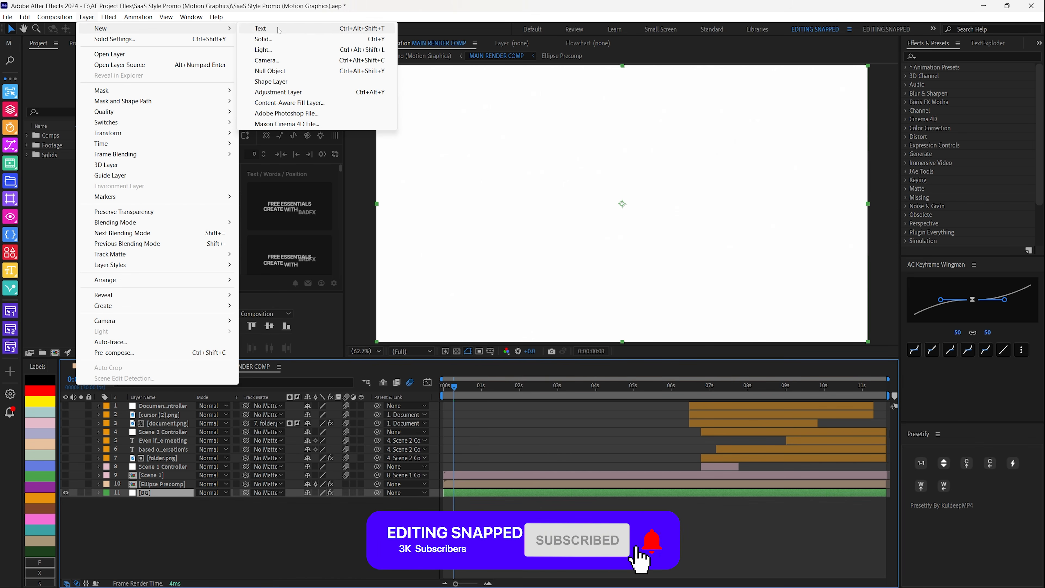
left_click(271, 39)
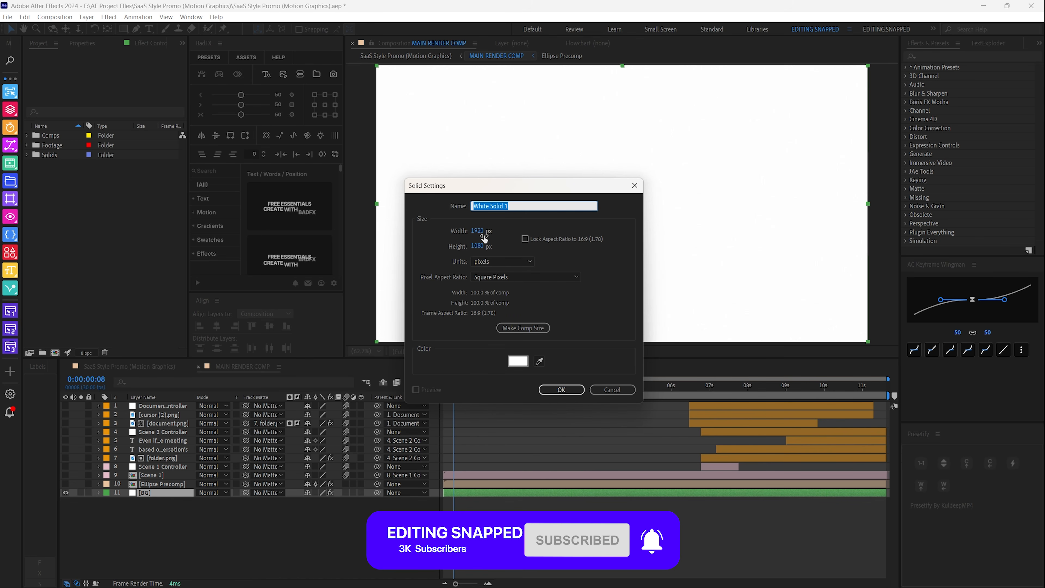
left_click(524, 363)
left_click(392, 241)
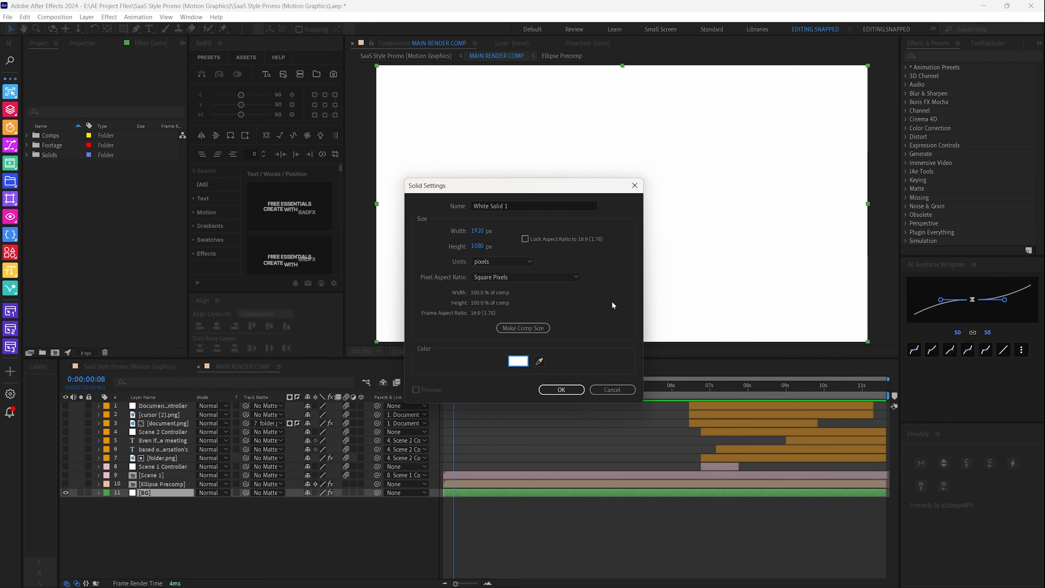
left_click(612, 389)
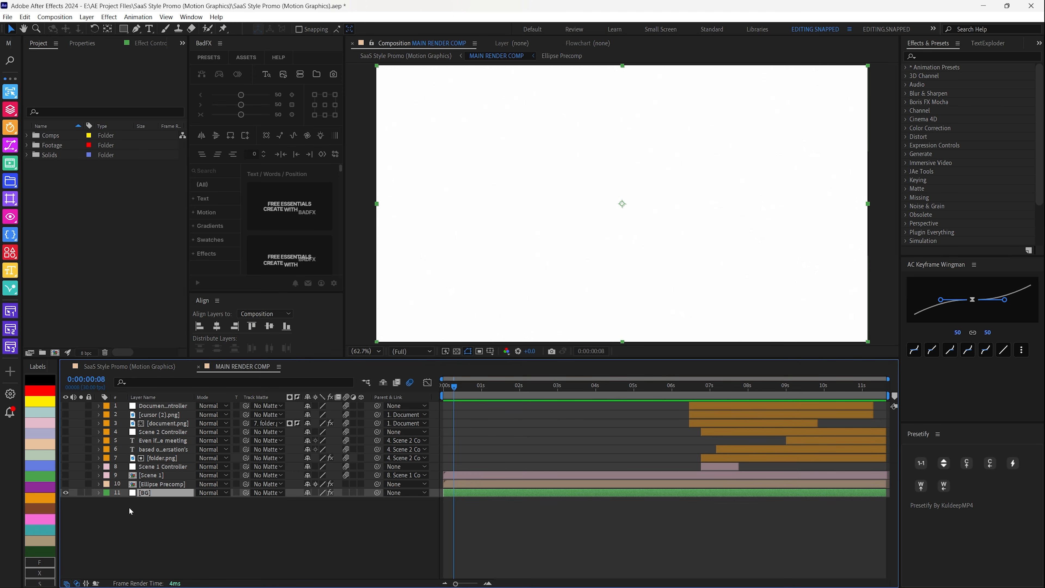
- Show the BG layer's effect settings, then make the Ellipse Precomp layer visible and select it
left_click(137, 47)
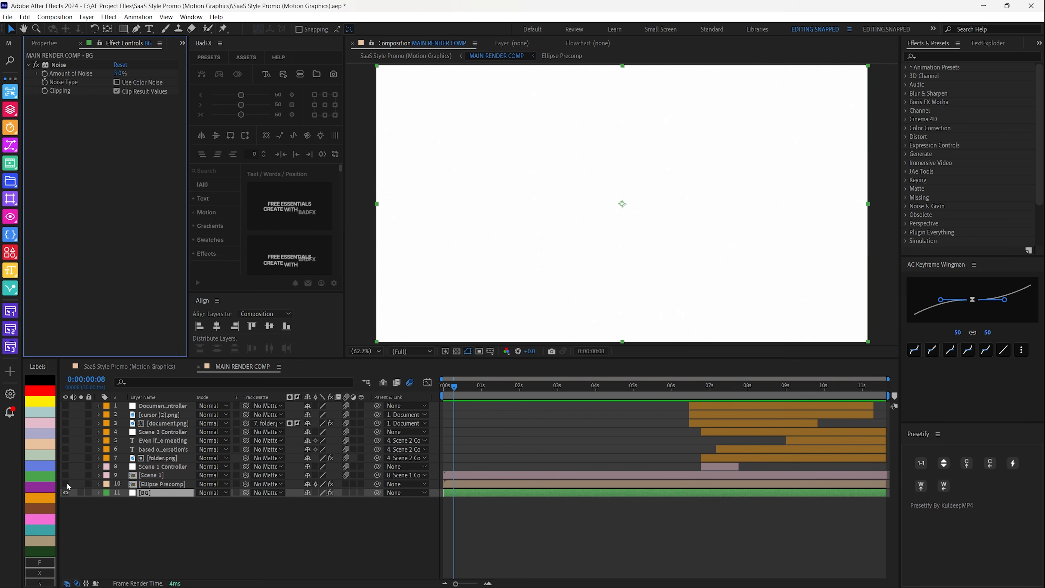
left_click_drag(65, 484, 65, 493)
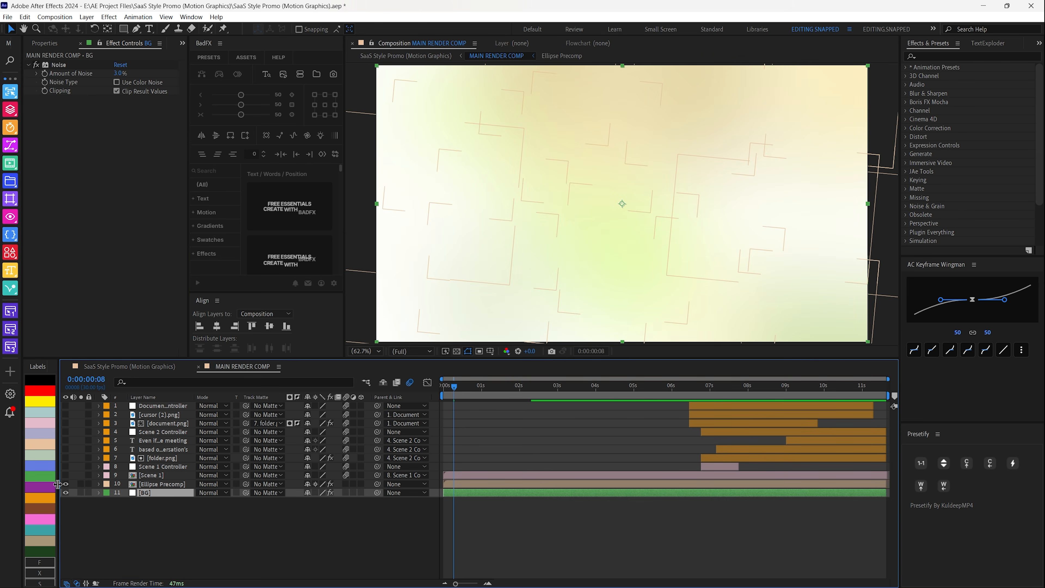
left_click(177, 484)
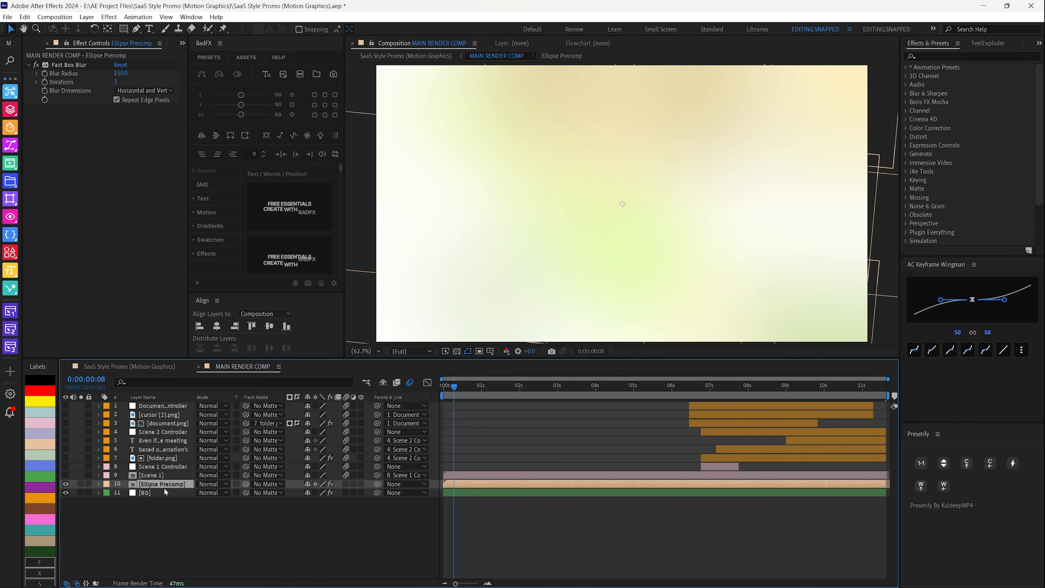
- Open the Ellipse Precomp and collapse the expanded properties of all its ellipse layers
double_click(147, 485)
left_click(147, 407)
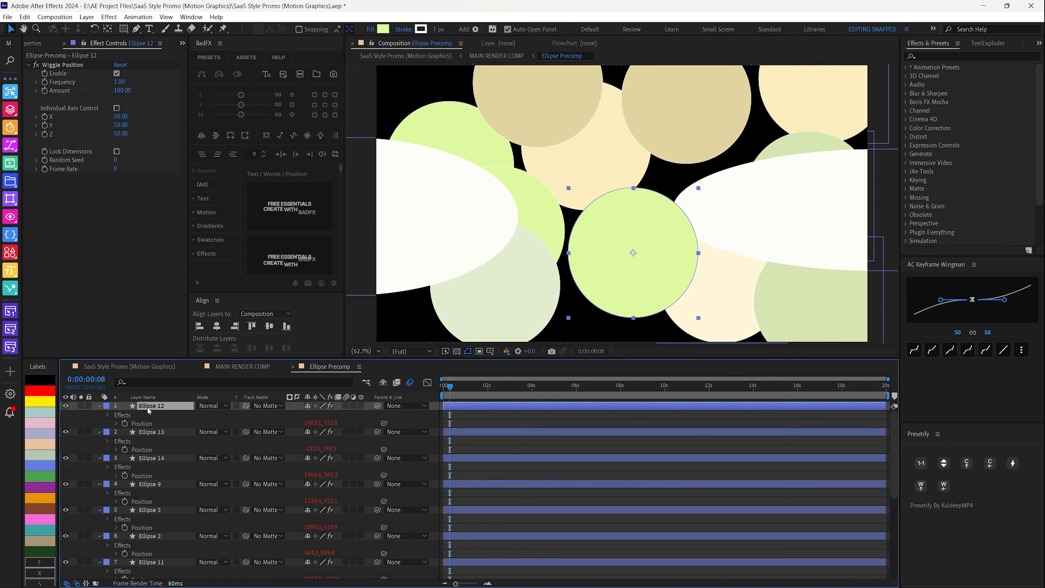
scroll(151, 523, "down", 5)
left_click(144, 557, "shift")
key("u")
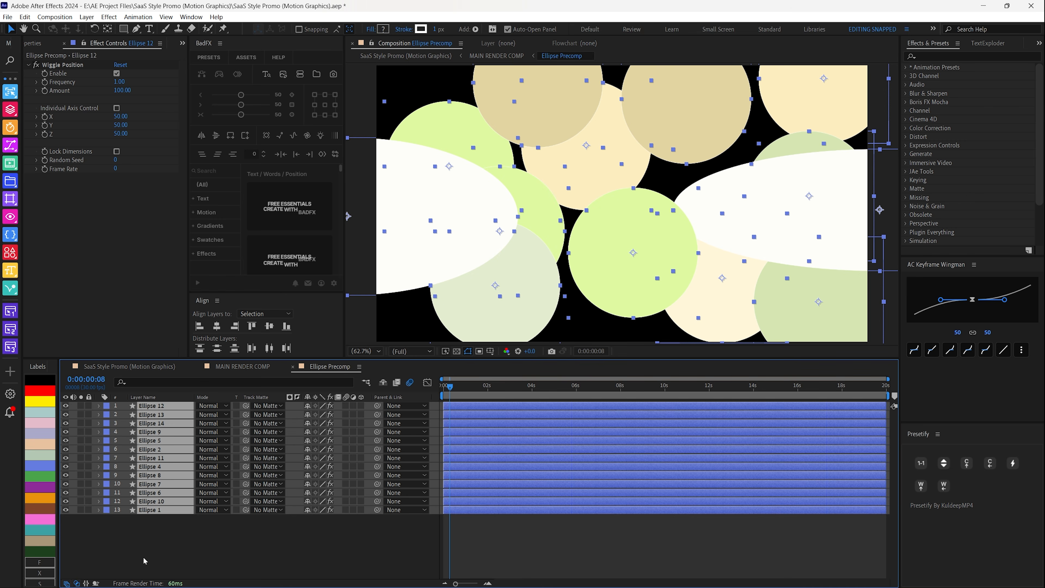
left_click(185, 545)
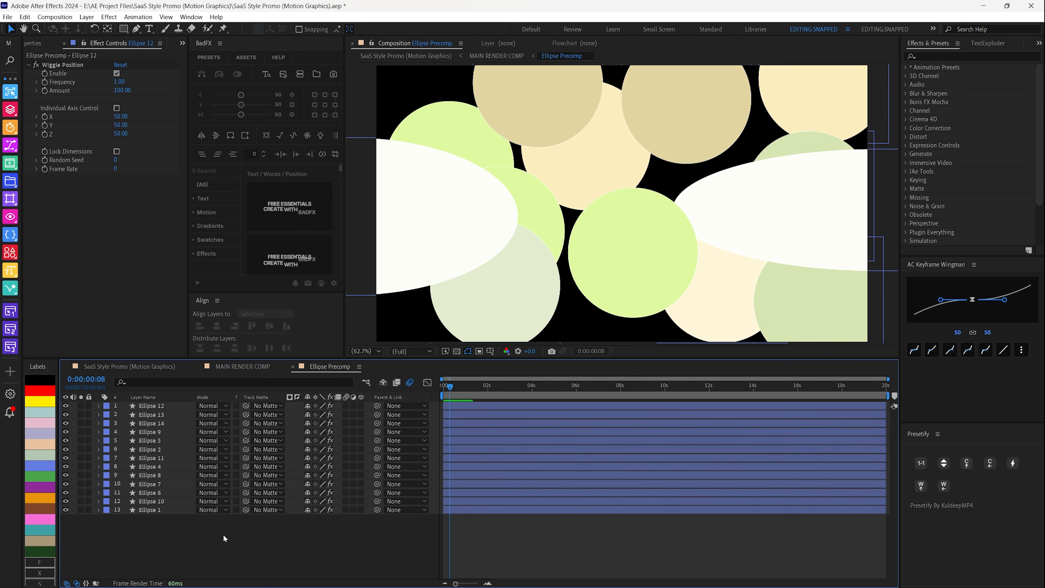
- Activate the Ellipse tool and check its shape fill color, keeping EAFFDD
left_click(123, 30)
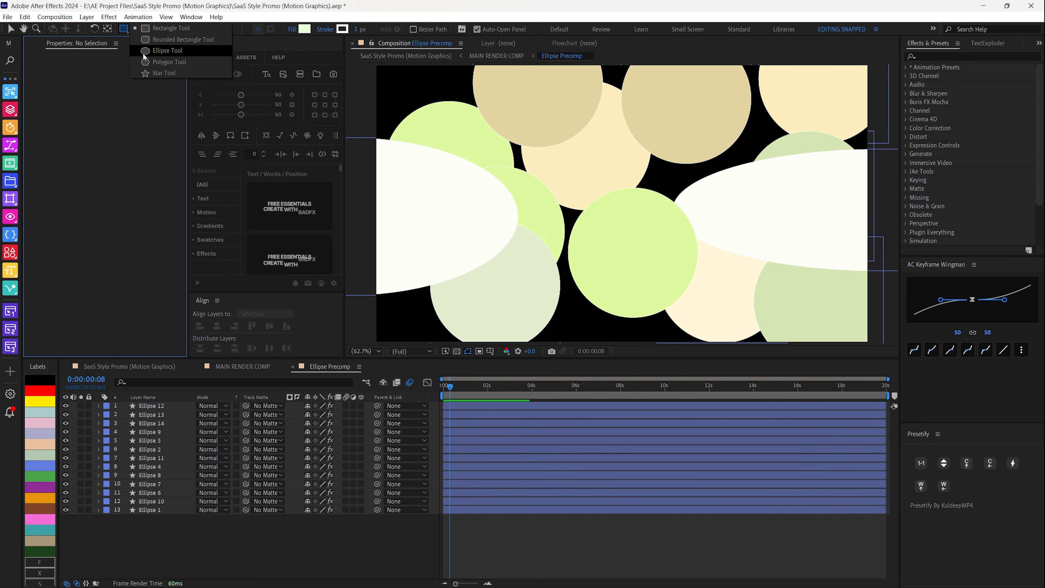
left_click(163, 53)
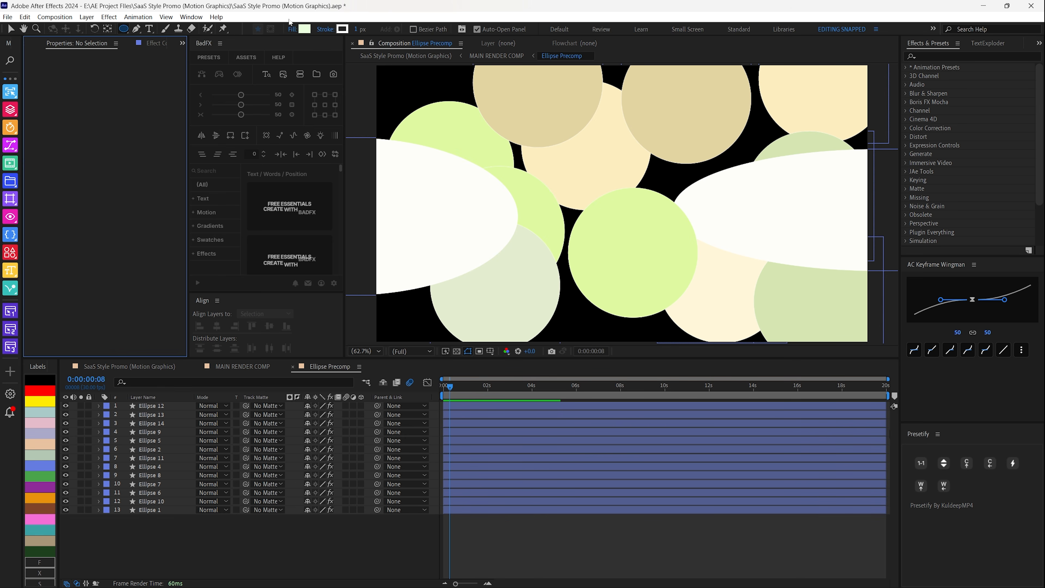
left_click(303, 31)
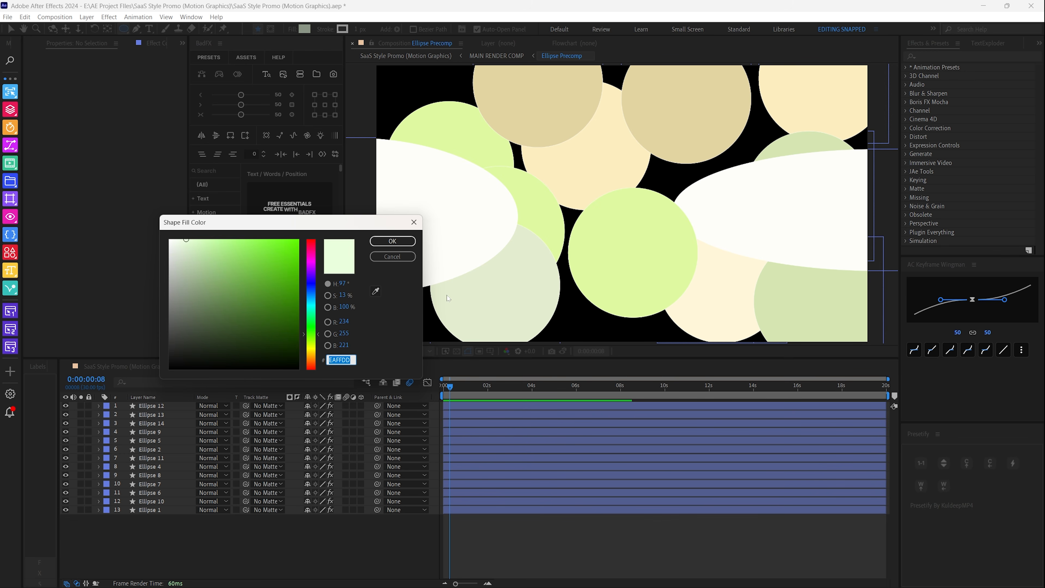
left_click(387, 240)
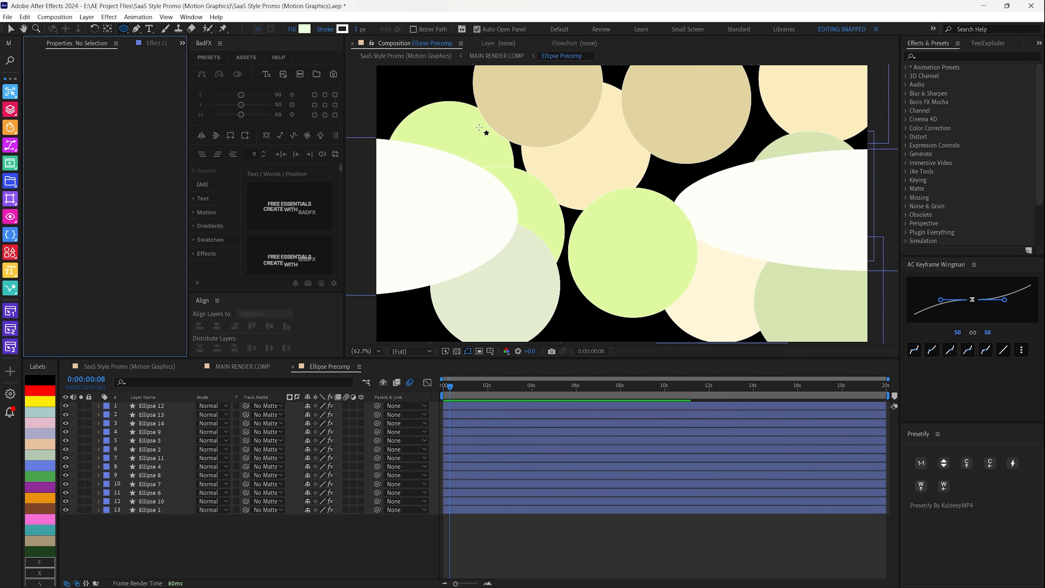
- Examine the individual ellipse shapes in the Ellipse Precomp, including the large white ones and the green and beige circles
left_click(110, 367)
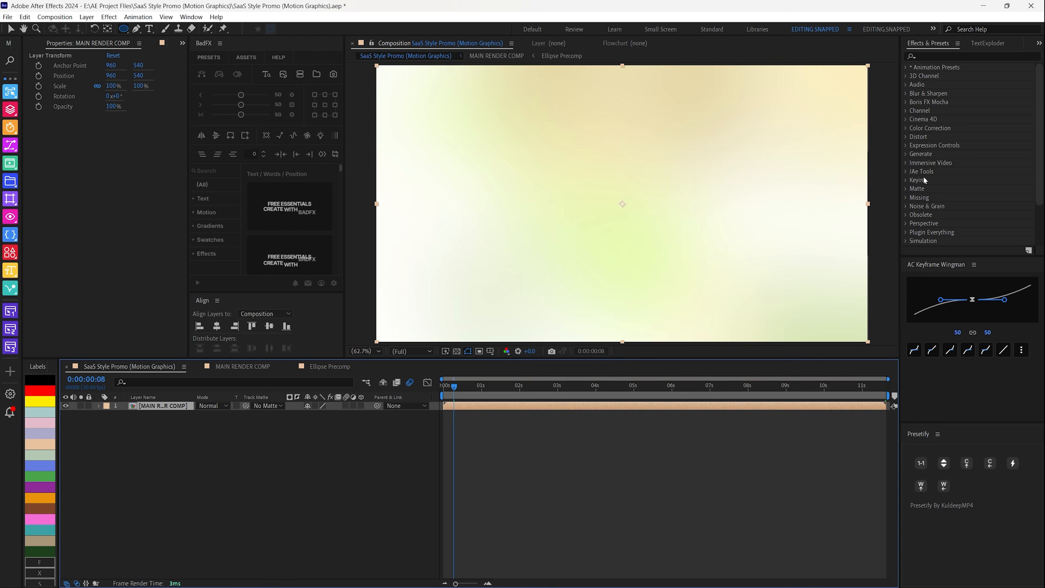
left_click(332, 370)
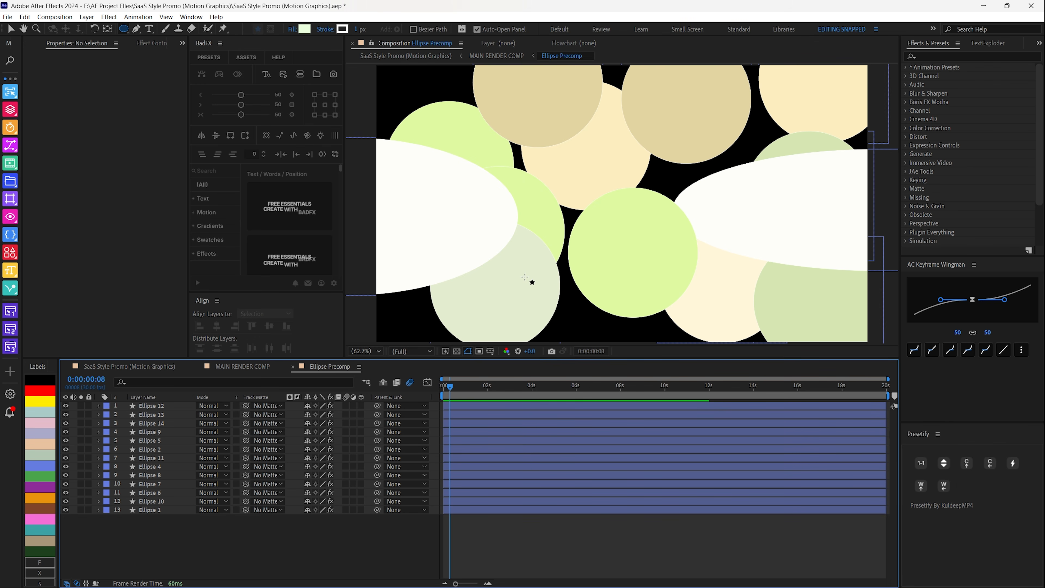
left_click(155, 510)
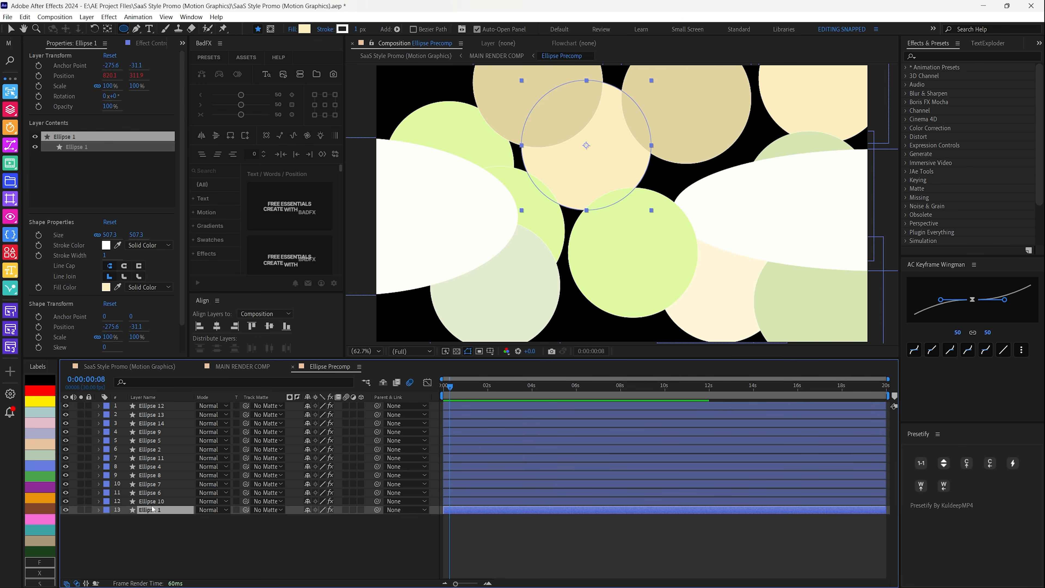
left_click(153, 501)
key("v")
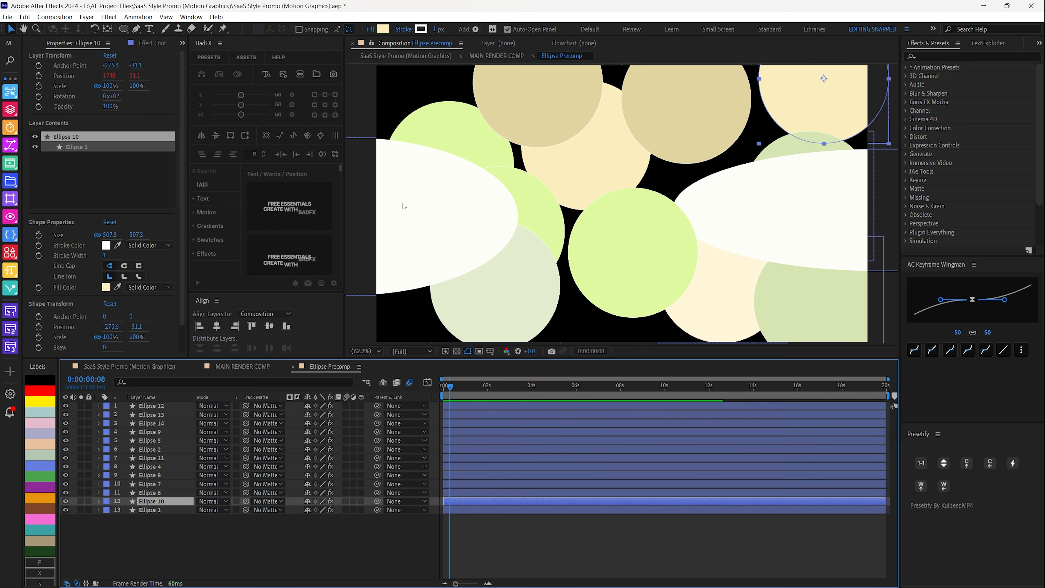
left_click(407, 194)
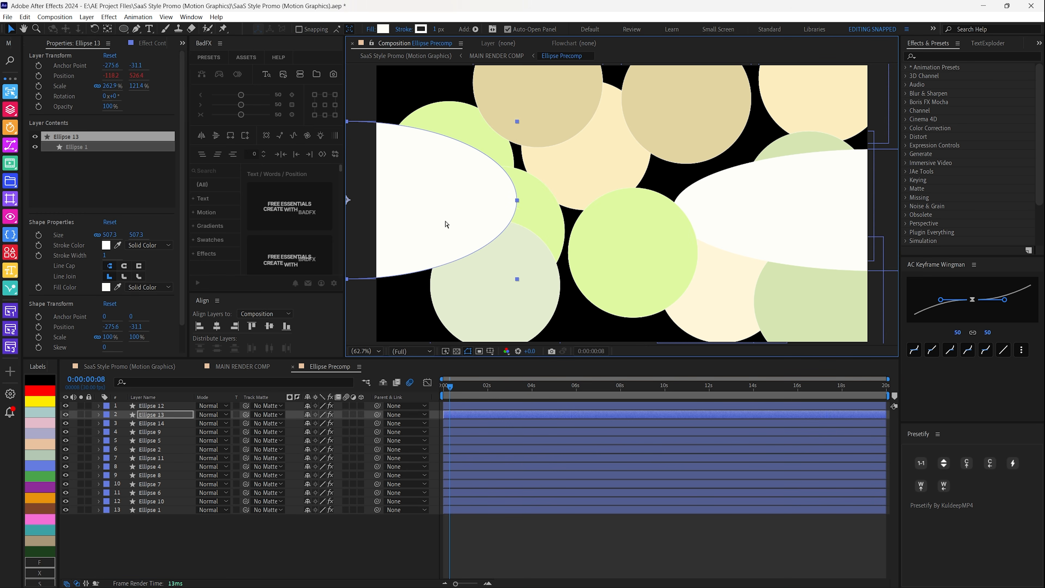
left_click(766, 198)
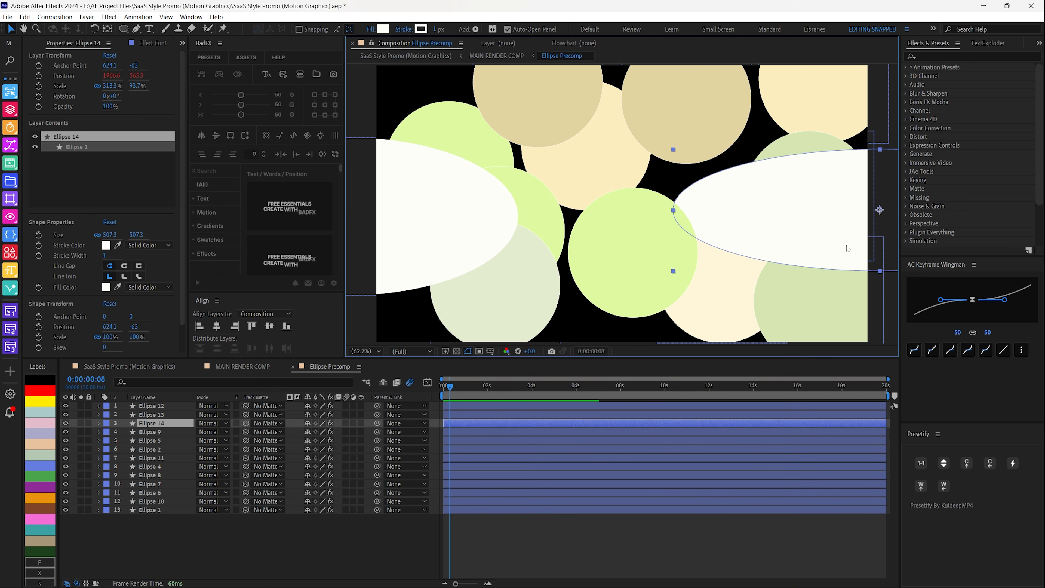
left_click(553, 92)
left_click(429, 135)
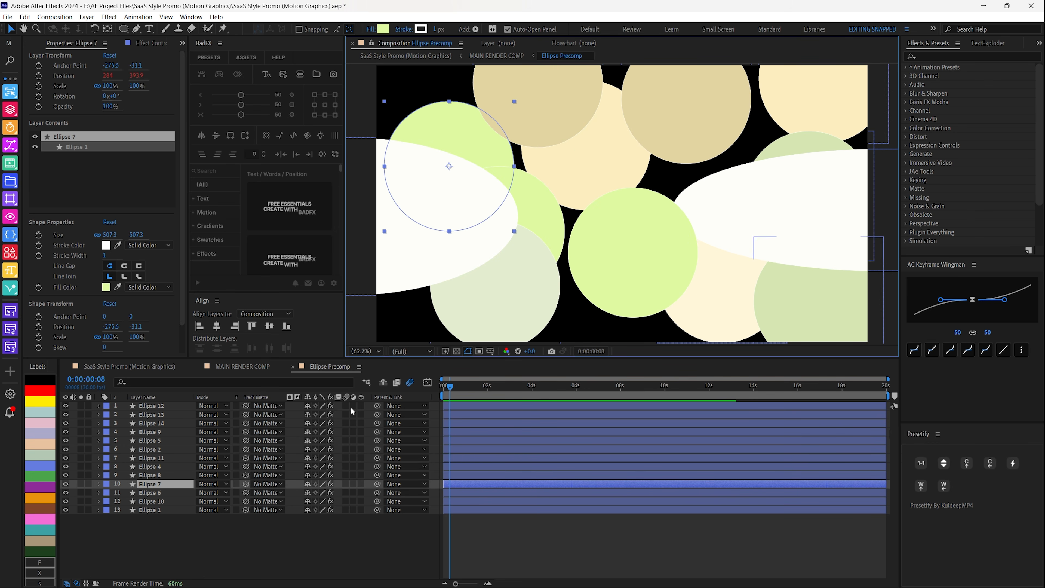
left_click(163, 510)
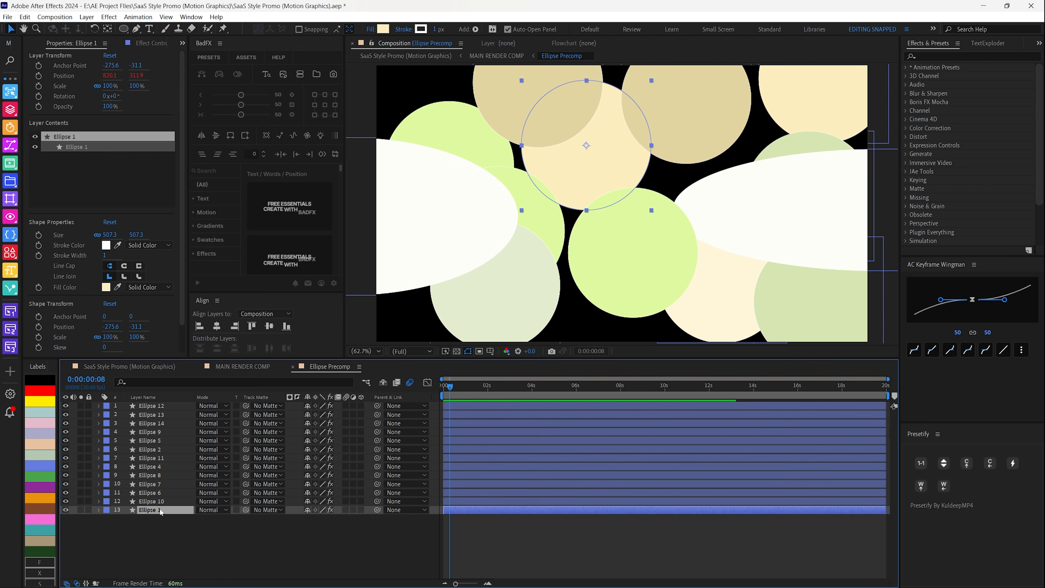
left_click(153, 406, "shift")
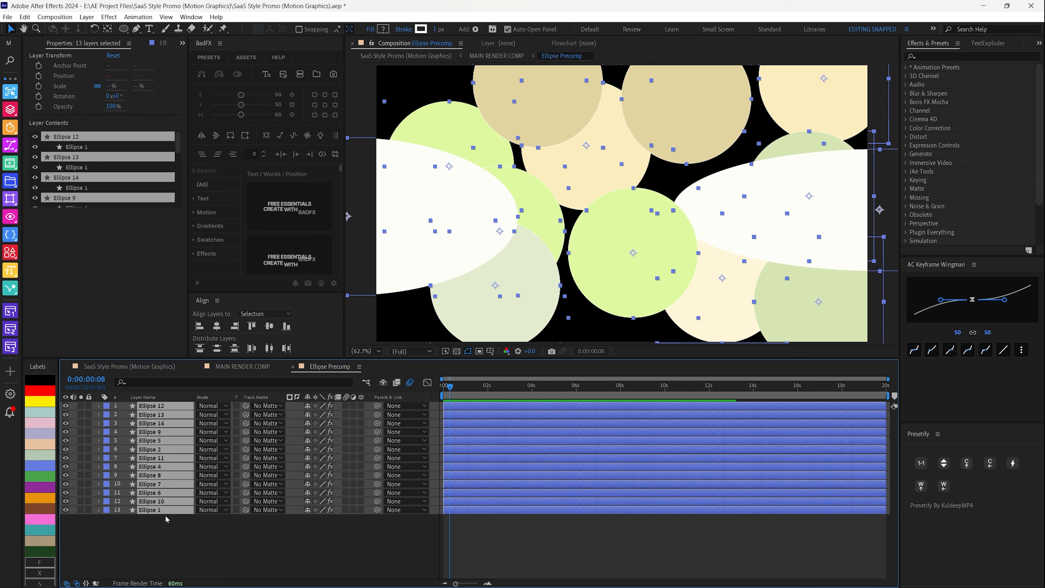
right_click(165, 439)
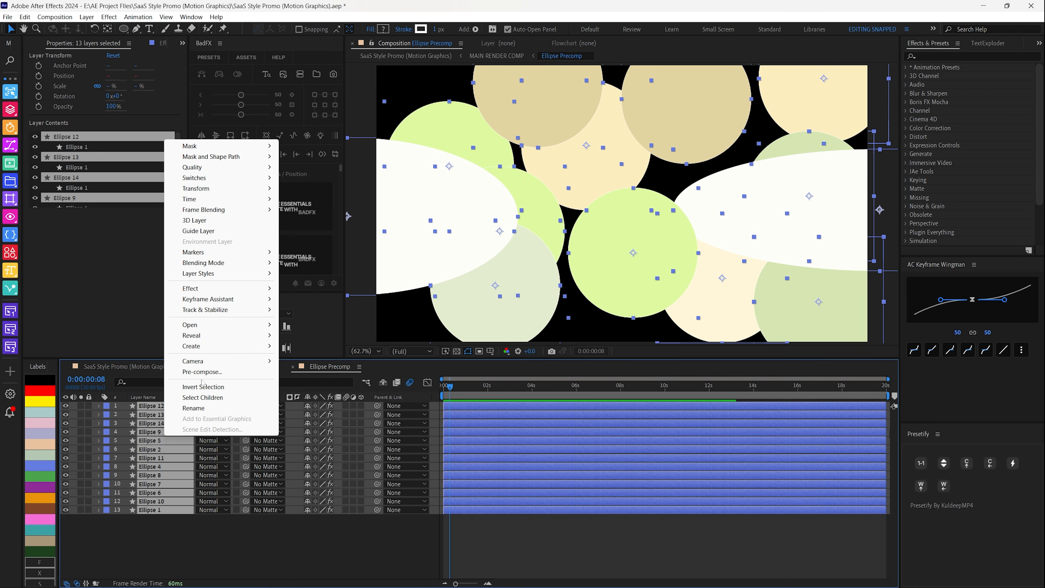
left_click(175, 466)
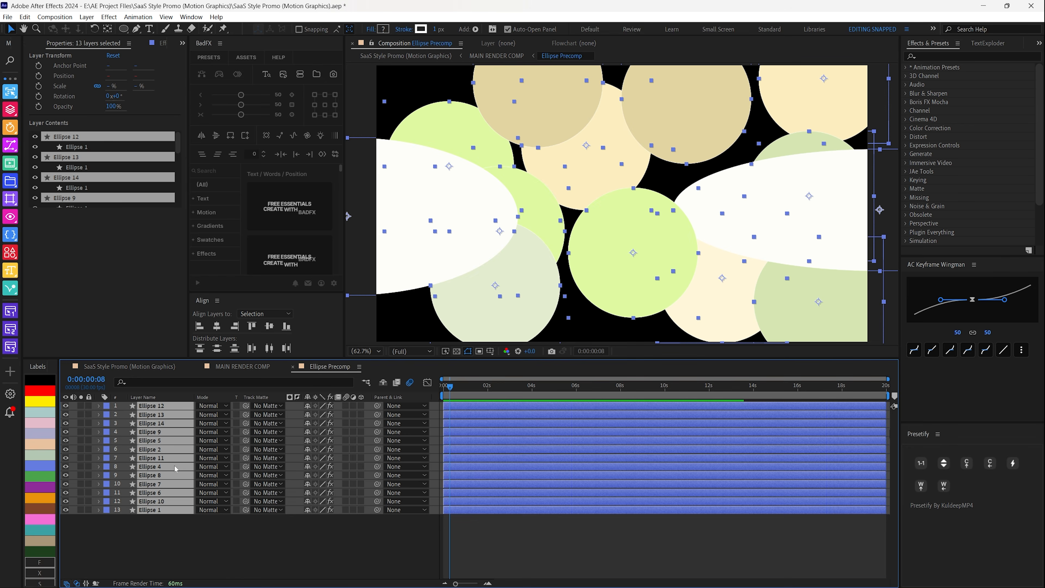
- Compare the Ellipse Precomp in MAIN RENDER COMP with its Fast Box Blur effect turned off and back on
left_click(222, 369)
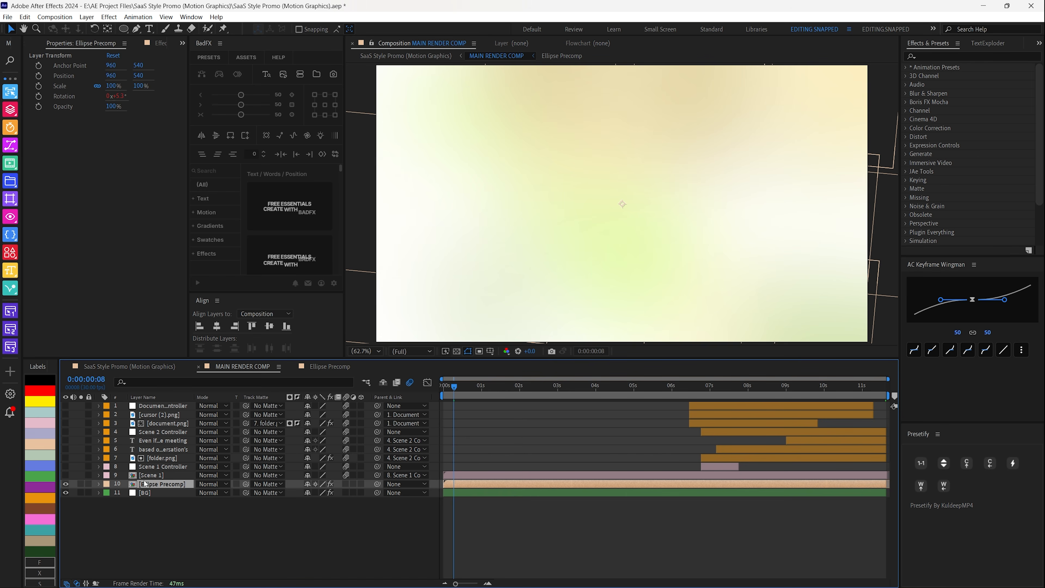
left_click(316, 368)
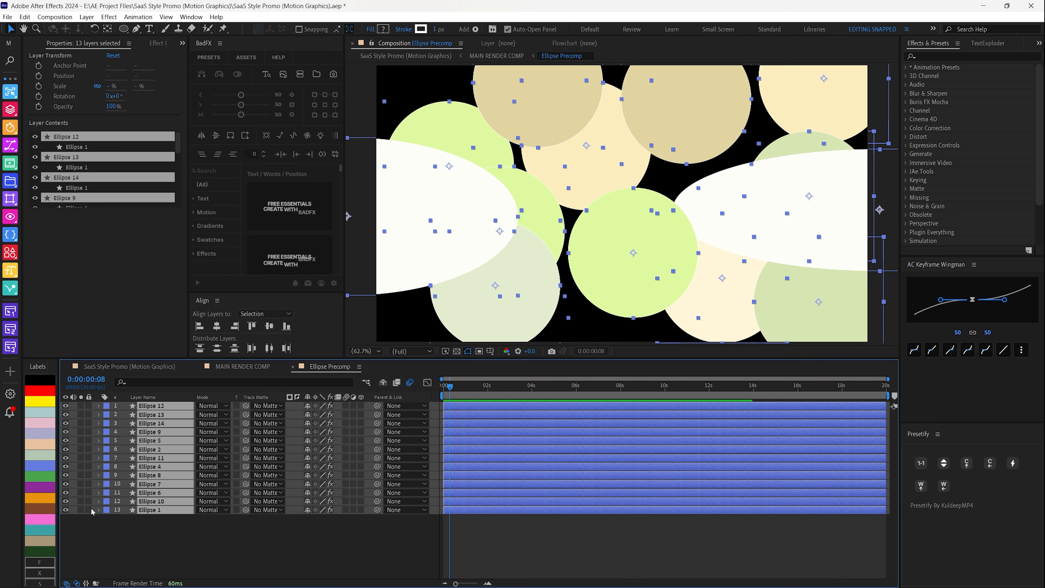
left_click(243, 367)
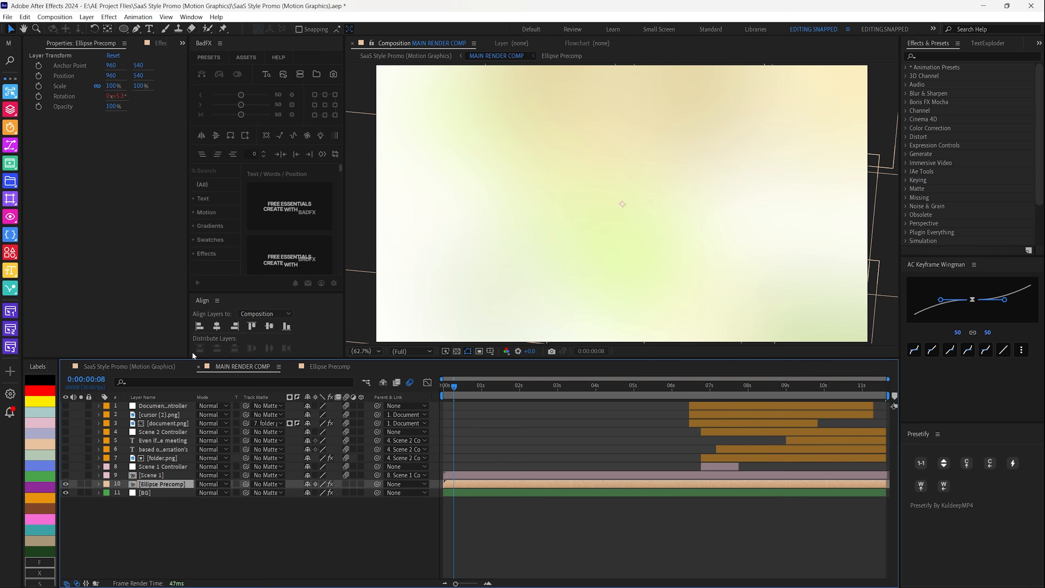
left_click(158, 43)
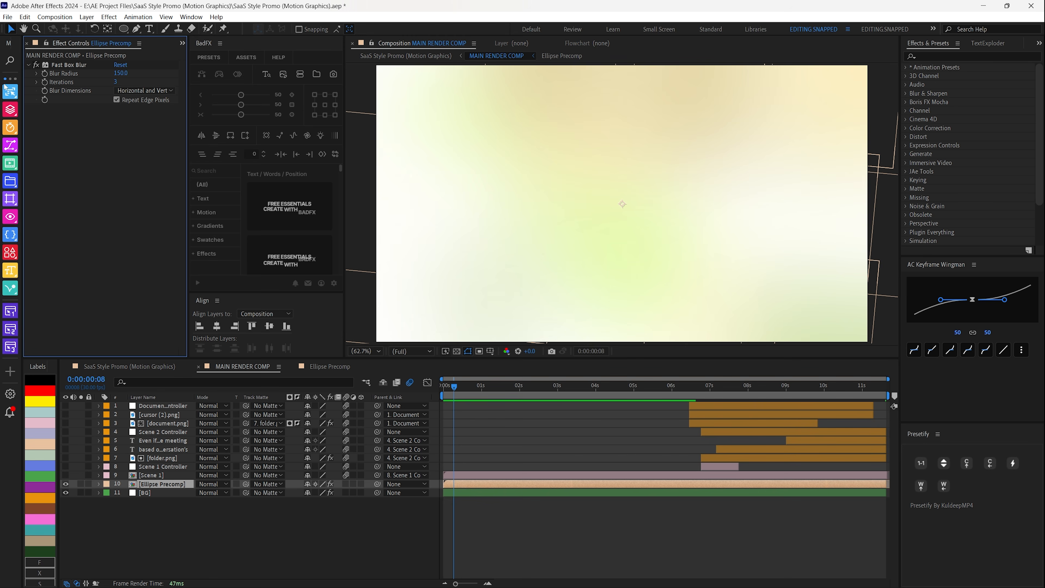
left_click(36, 65)
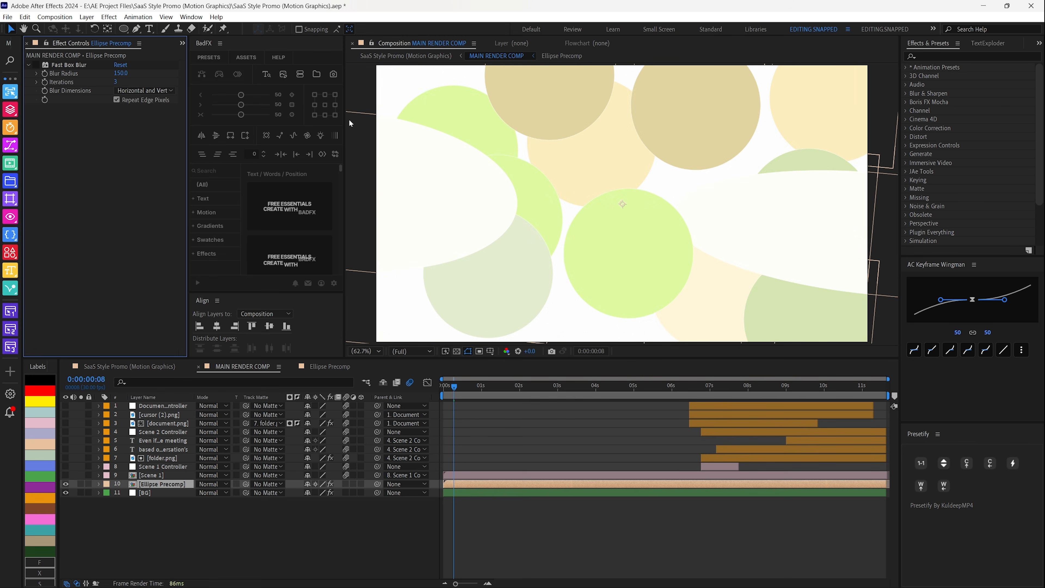
left_click(36, 64)
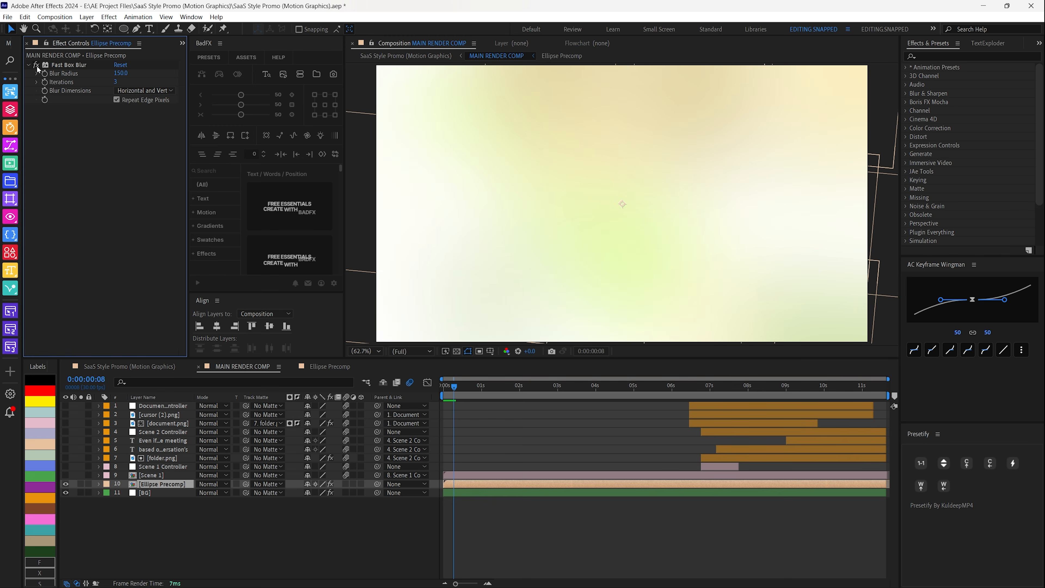
- Preview the background at 0:00:00:16 and open the Ellipse Precomp at that time
mouse_move(454, 386)
left_mouse_down()
mouse_move(609, 396)
mouse_move(465, 387)
left_mouse_up()
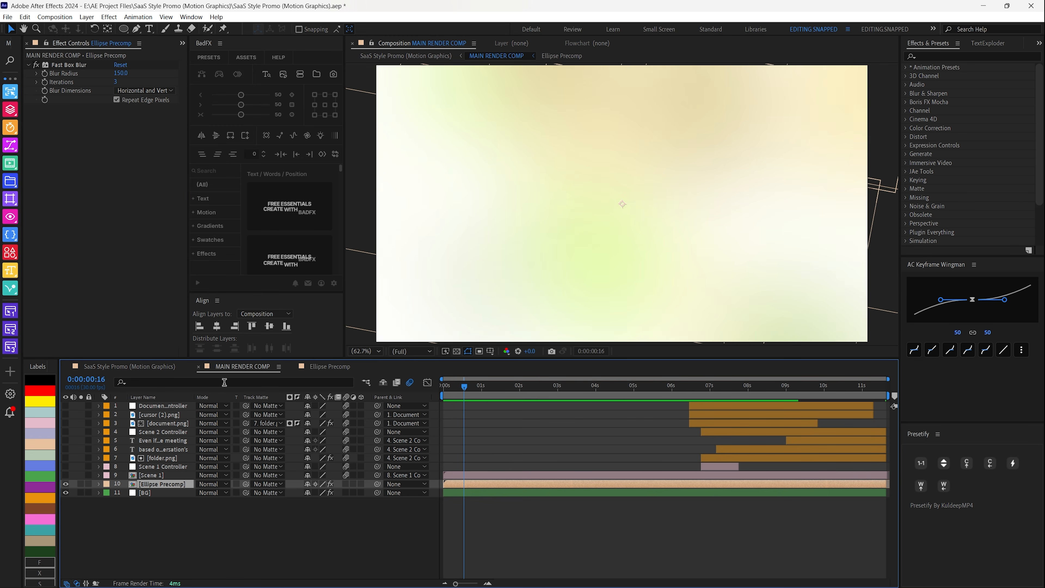
double_click(297, 482)
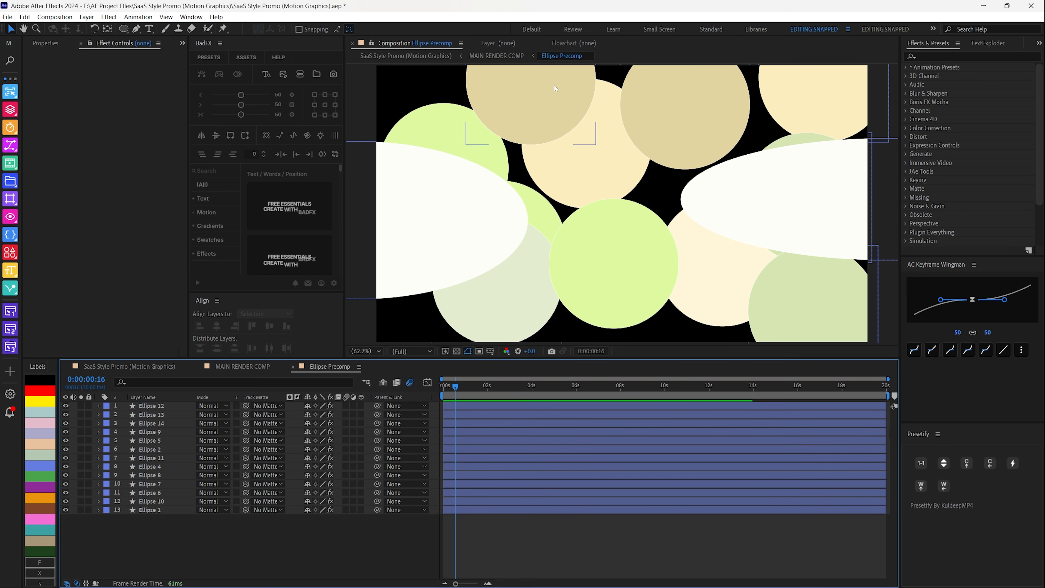
- Inspect the Wiggle Position effect settings on the Ellipse 12 layer, expanding the layer's properties and collapsing them again
left_click(142, 407)
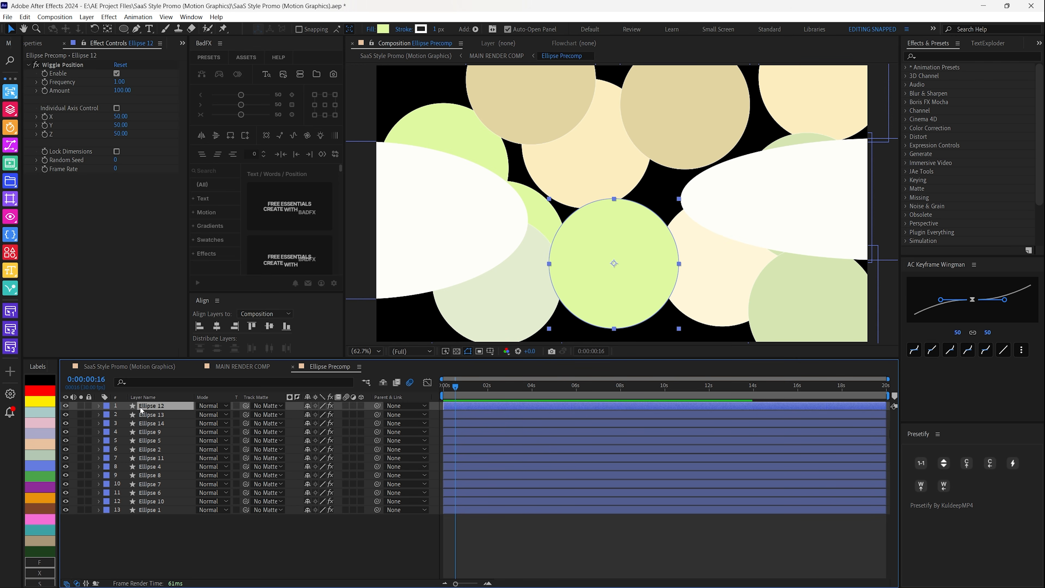
left_click(99, 405)
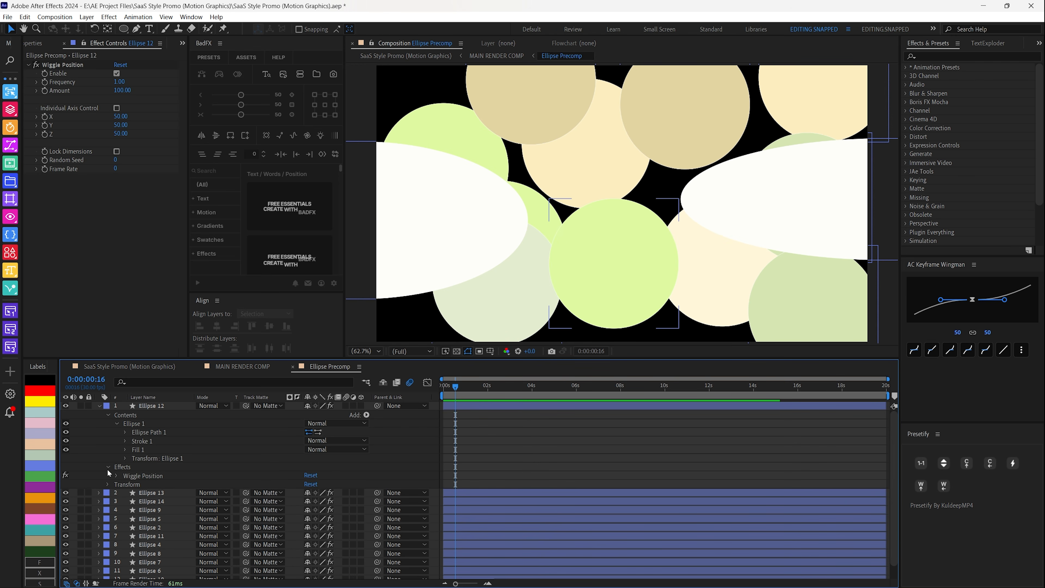
left_click(117, 476)
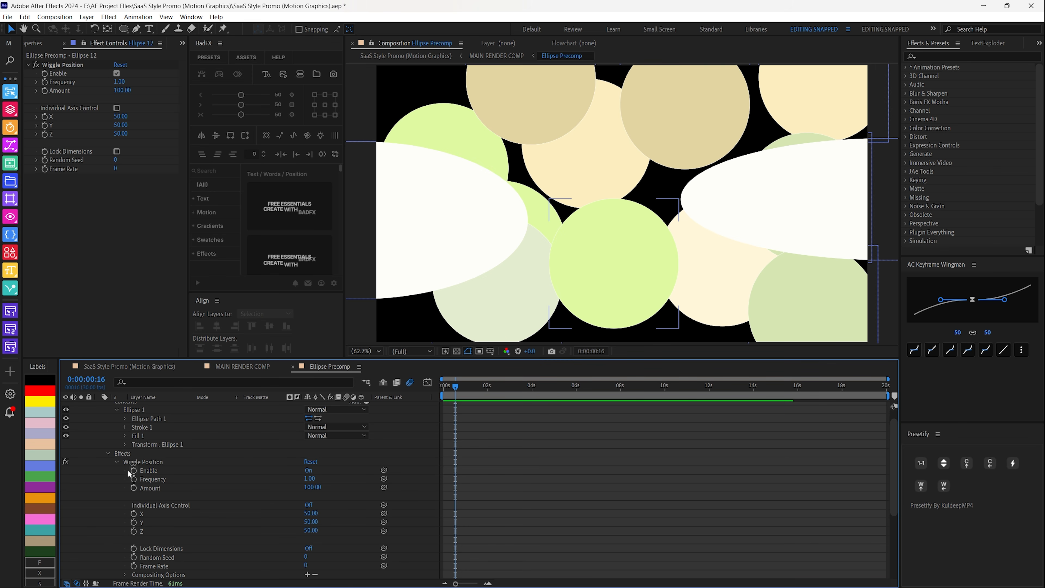
left_click(123, 454)
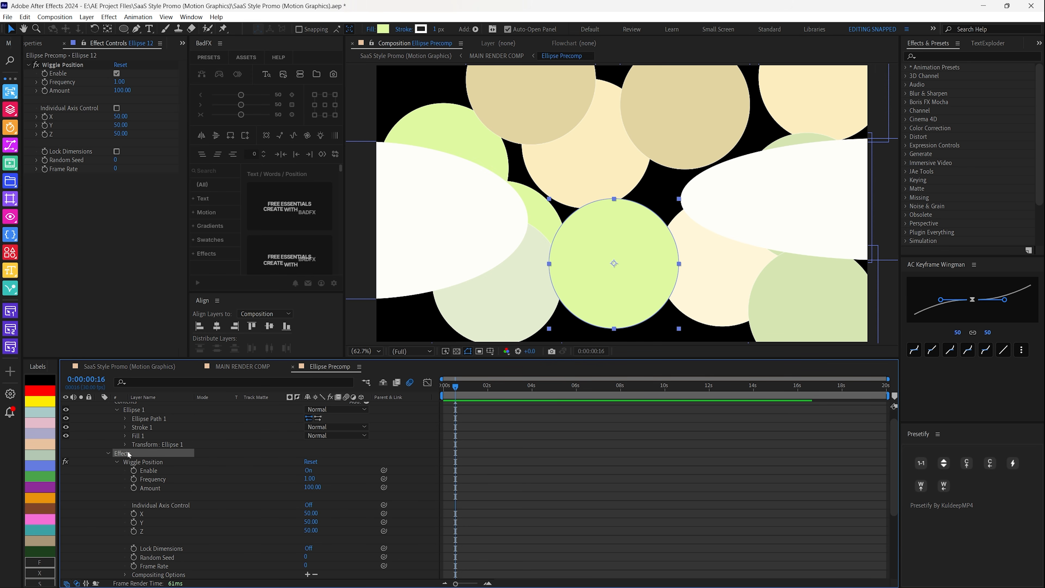
scroll(125, 497, "up", 1)
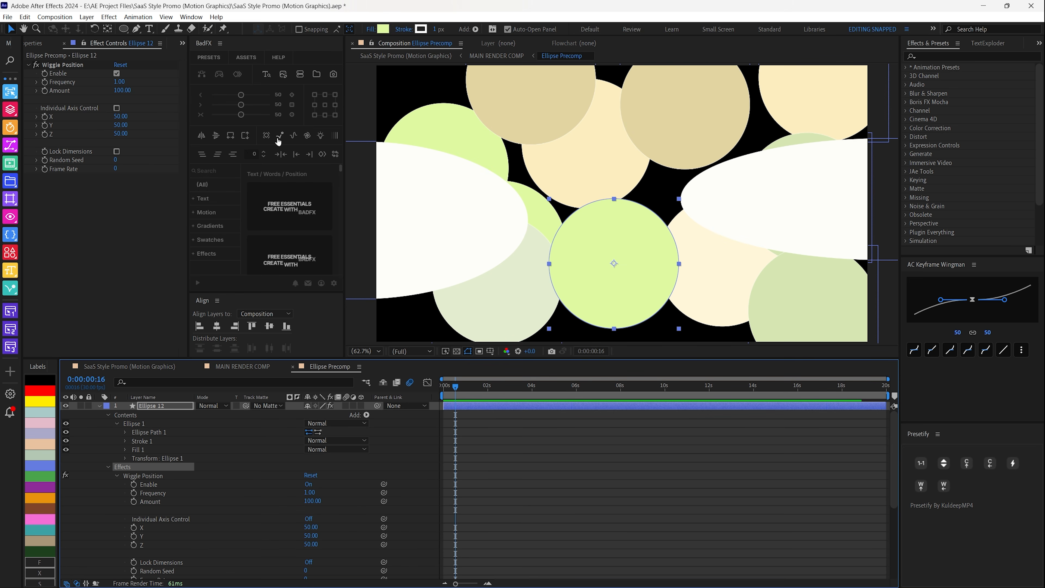
left_click(146, 407)
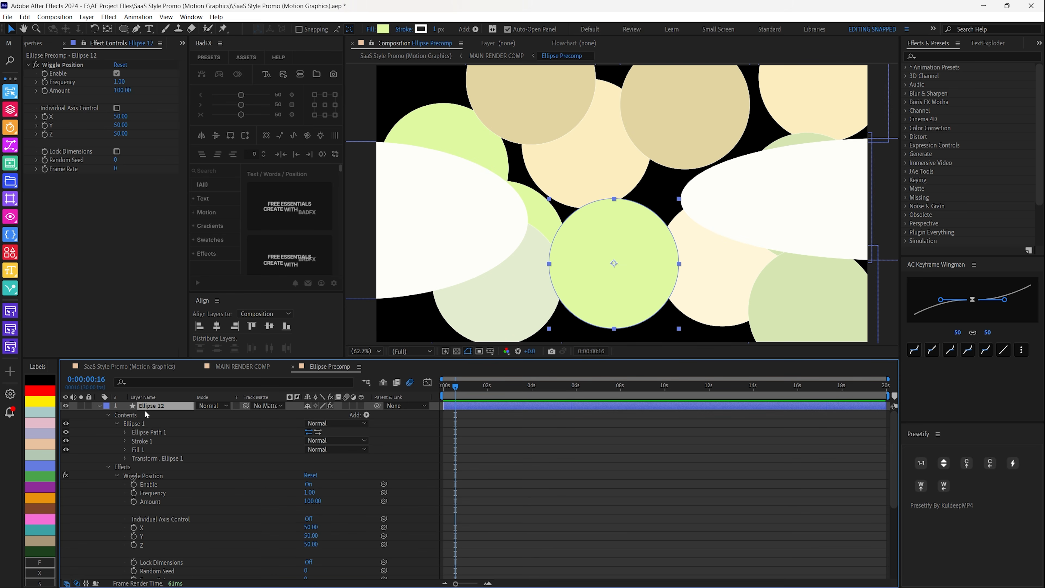
key("u")
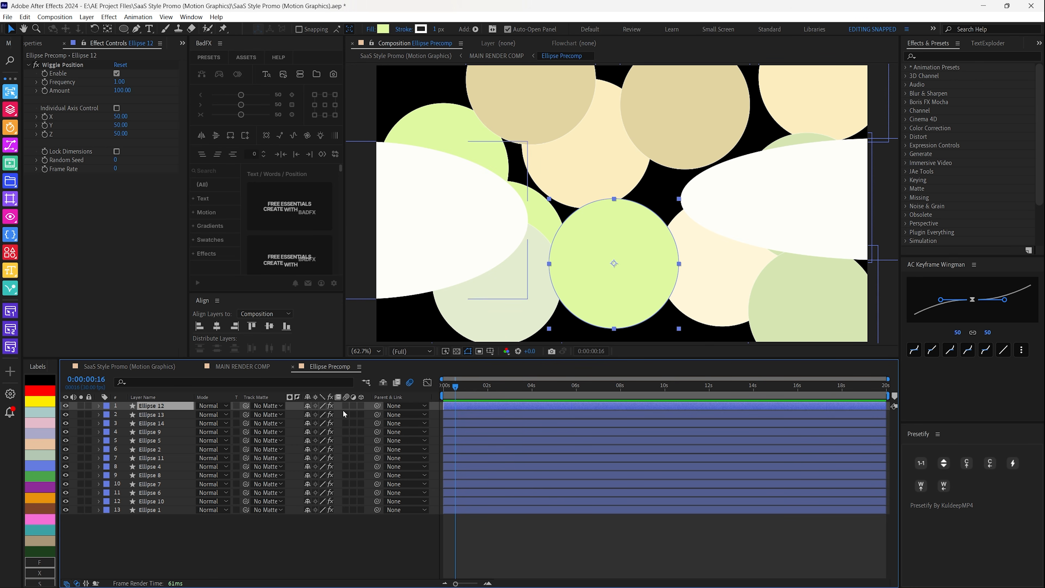
- Preview the wiggling circles by playing and scrubbing the Ellipse Precomp, and glance at the BadFX Motion presets
left_click_drag(493, 386, 460, 387)
key("space")
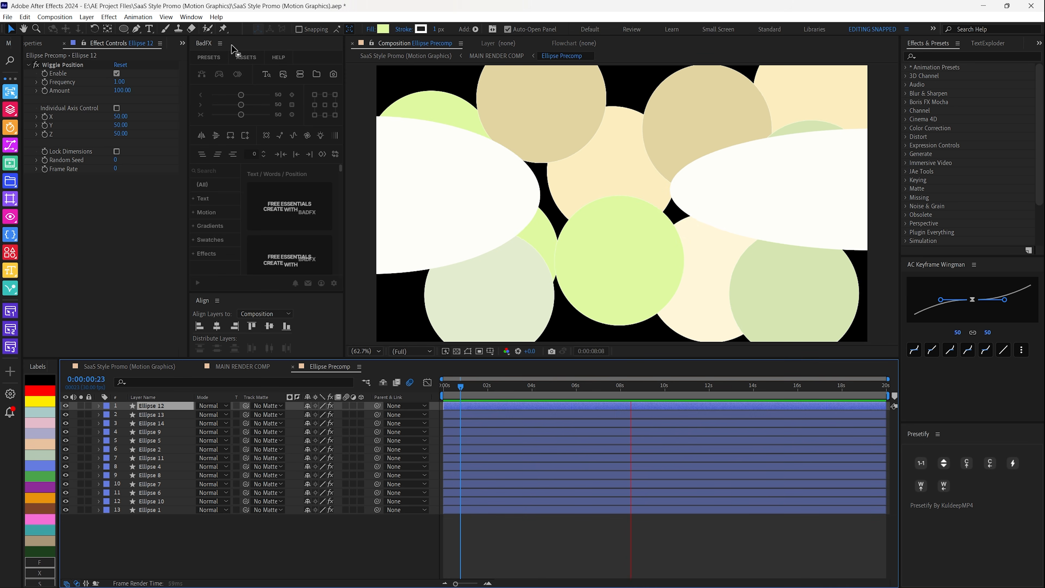
left_click(465, 386)
left_click_drag(470, 387, 532, 402)
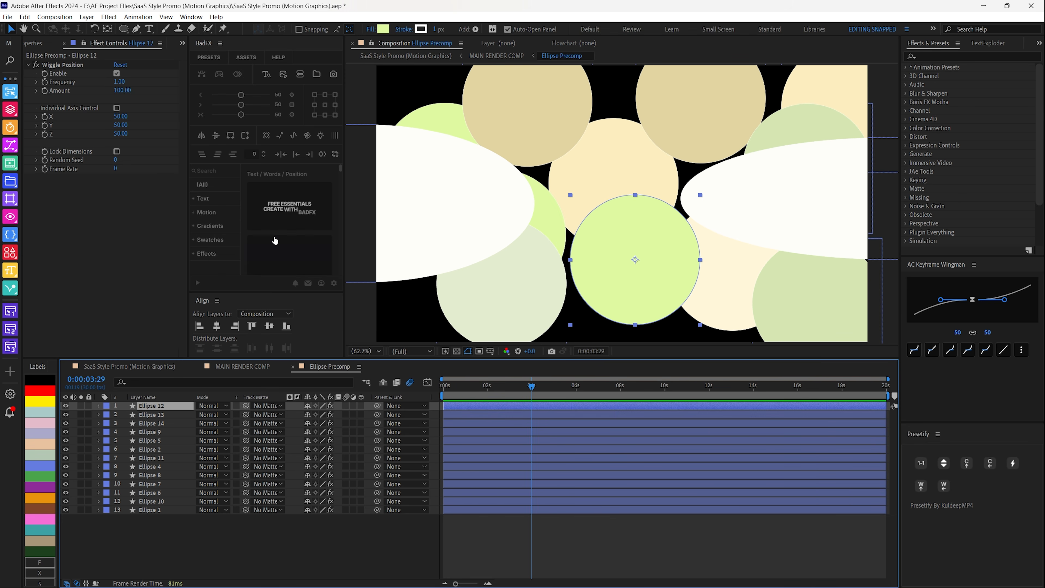
left_click(195, 215)
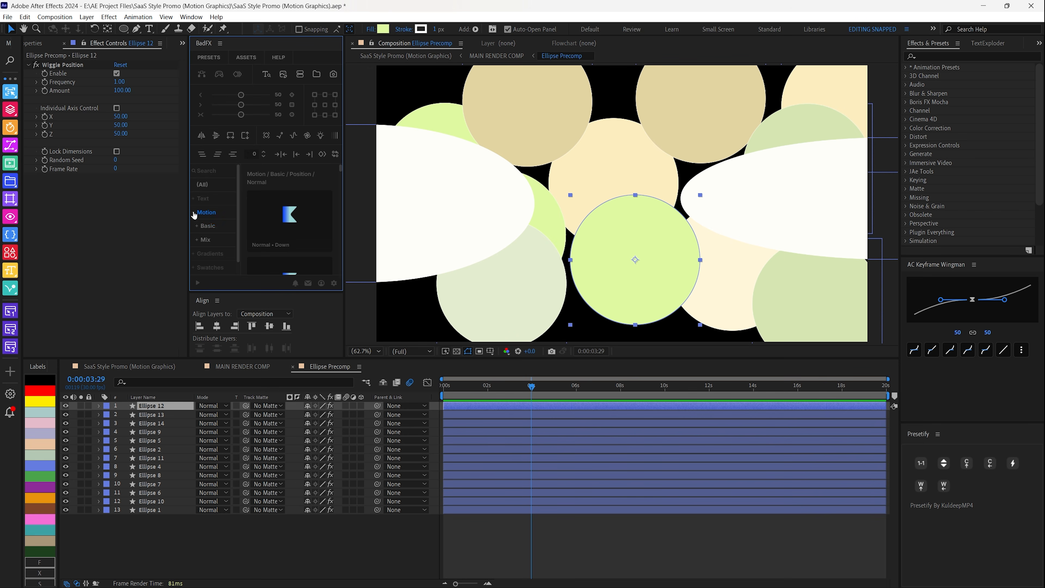
left_click(195, 213)
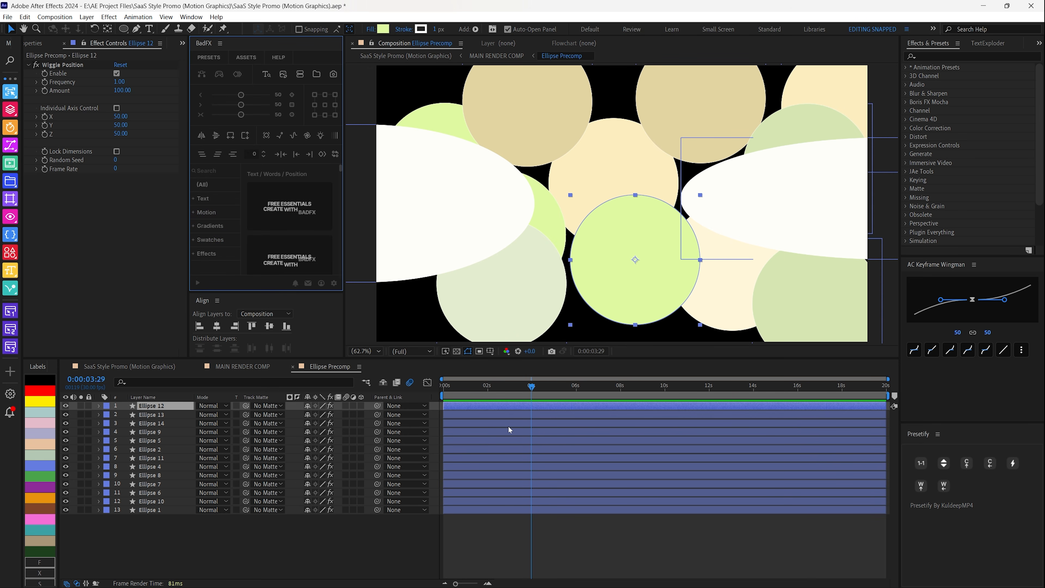
left_click(449, 395)
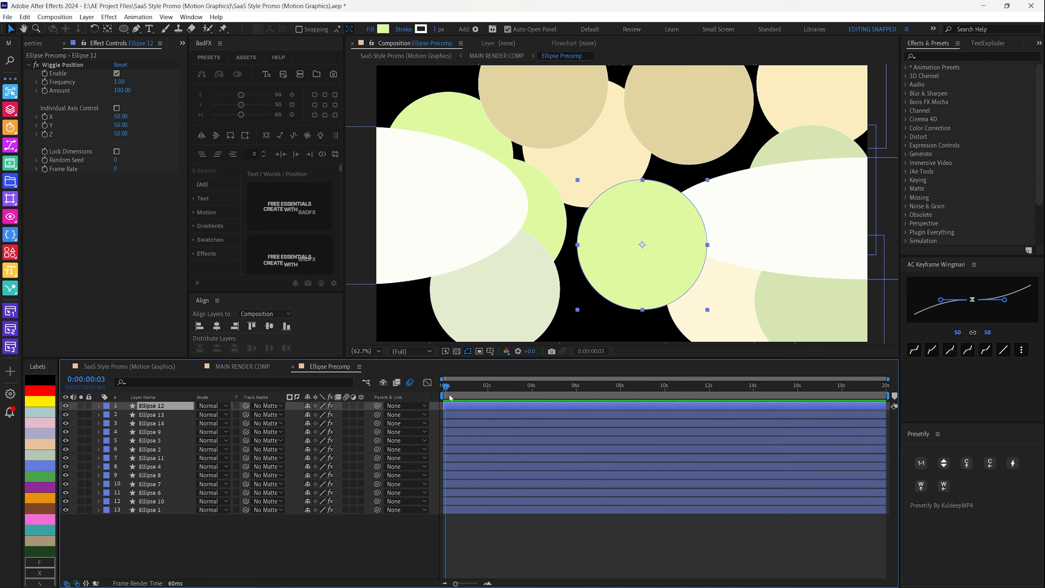
left_click_drag(450, 397, 520, 402)
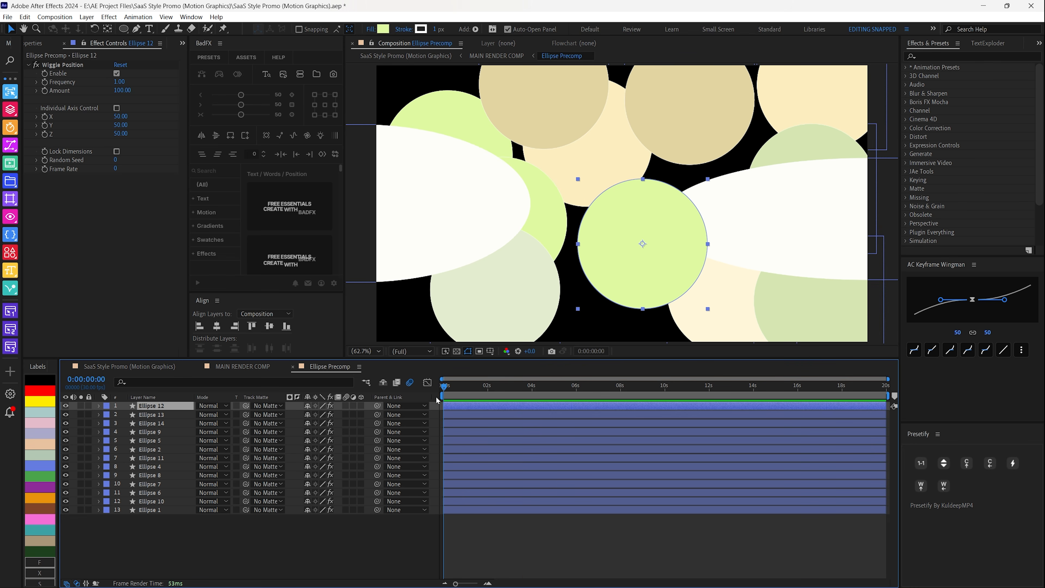
- In MAIN RENDER COMP, reveal the expression driving the Ellipse Precomp layer's Rotation
left_click(246, 366)
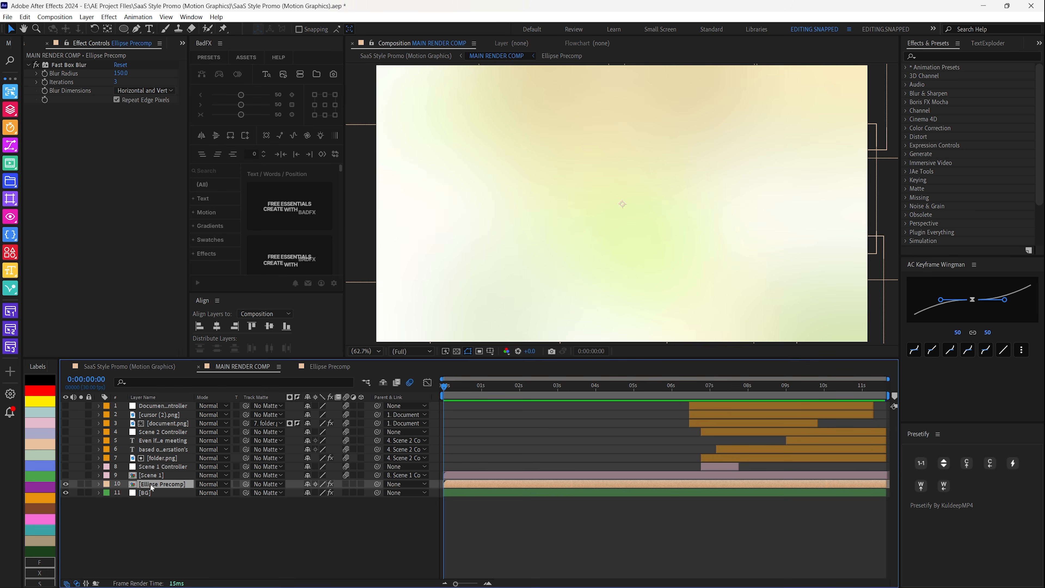
left_click(99, 484)
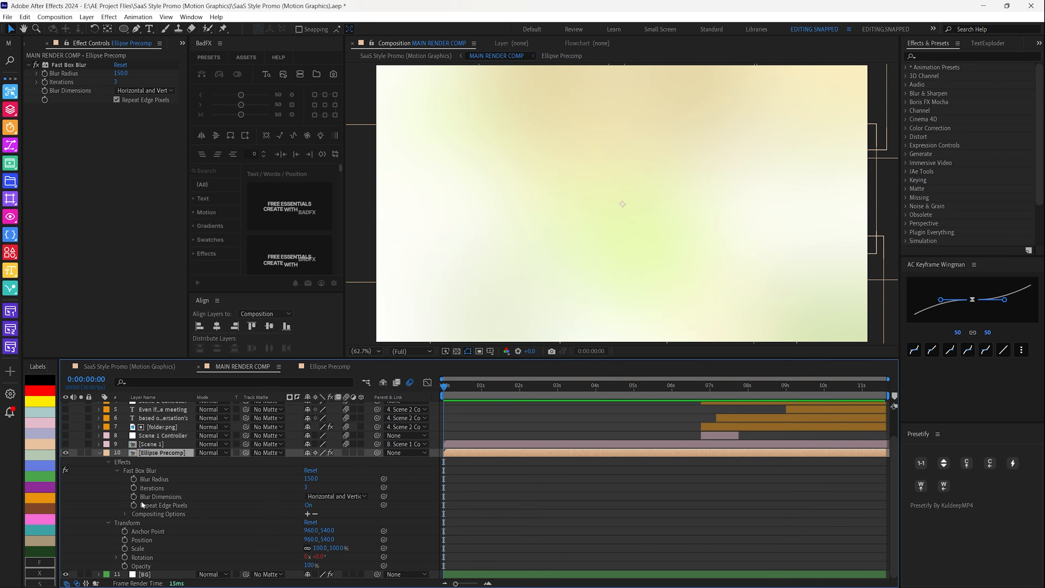
key("r")
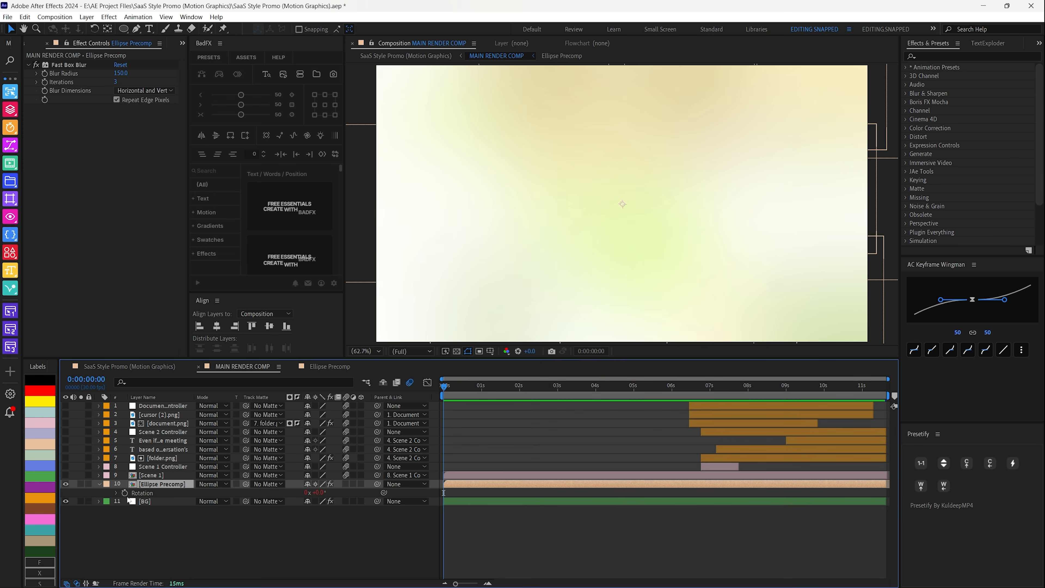
left_click(117, 494)
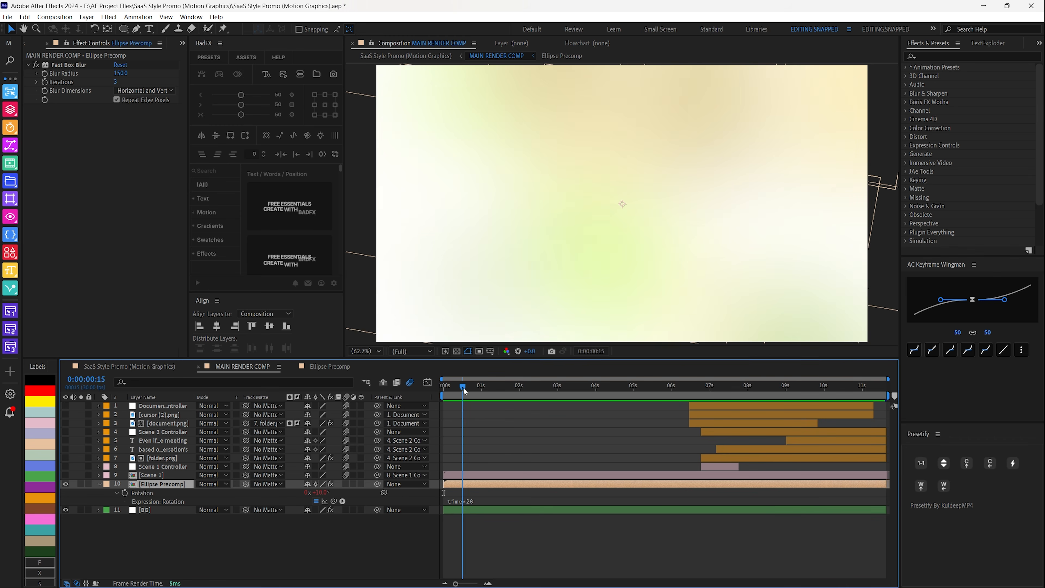
- Scrub MAIN RENDER COMP to preview the Ellipse Precomp's rotation, return to 0:00:00:00 and collapse the layer's properties
left_click_drag(463, 388, 759, 389)
scroll(553, 214, "down", 3)
scroll(553, 213, "up", 2)
key("Home")
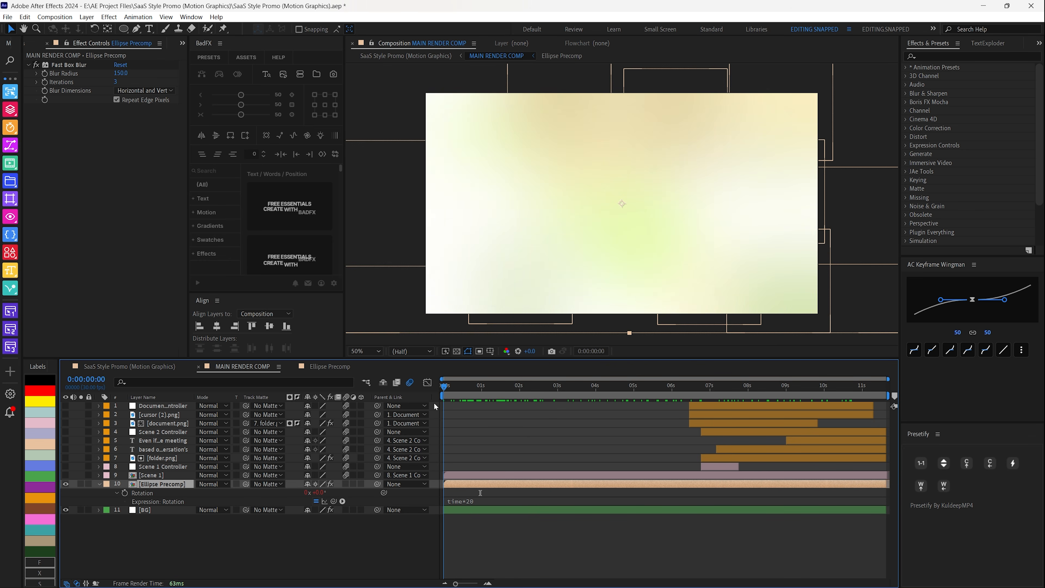
key("u")
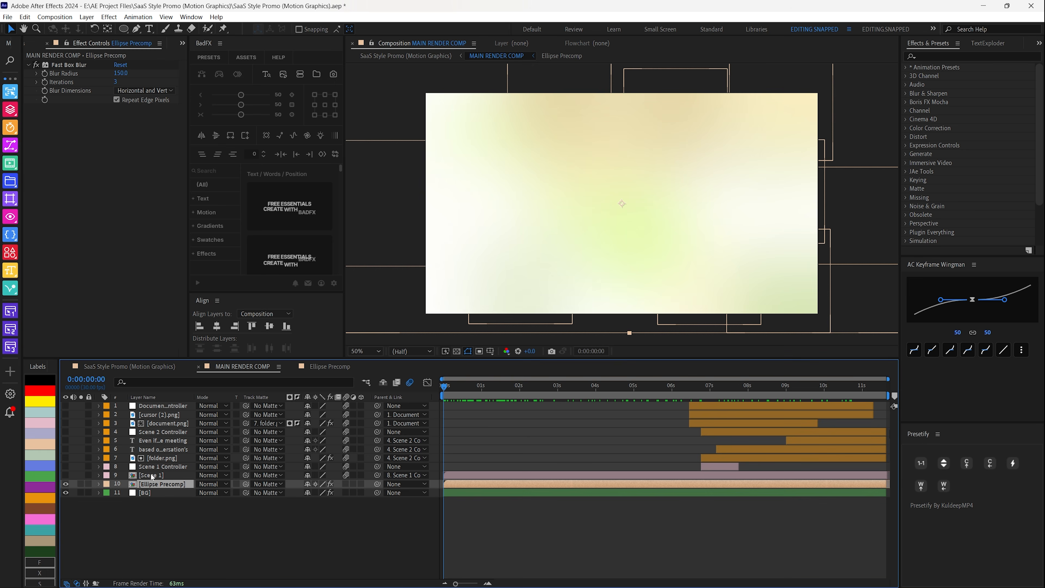
- Make the Scene 1 layer visible in MAIN RENDER COMP and end the work area at 0:00:06:13, reviewing the scene
left_click(144, 476)
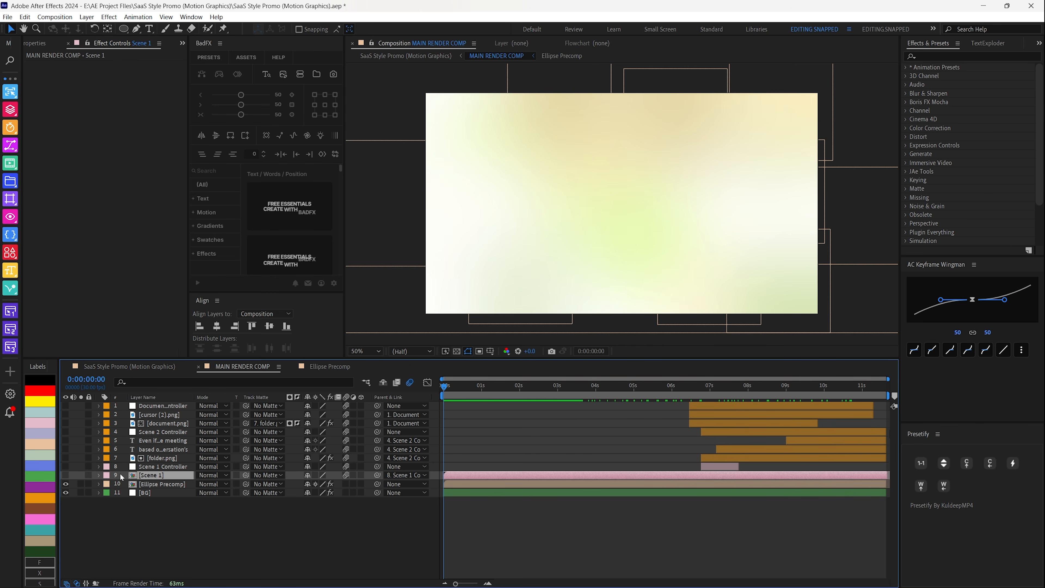
left_click(66, 475)
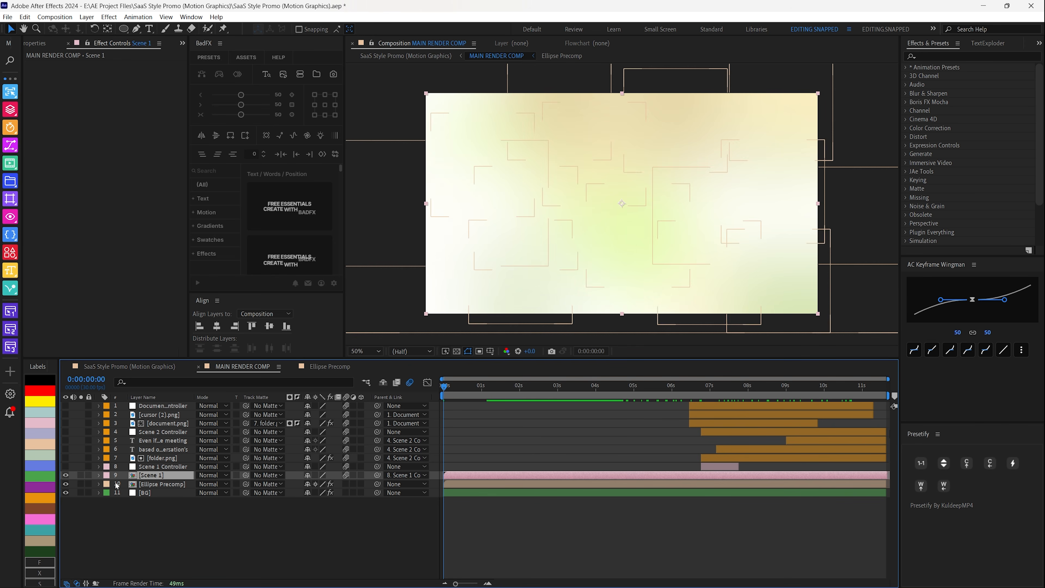
left_click(459, 386)
left_click_drag(467, 393, 690, 395)
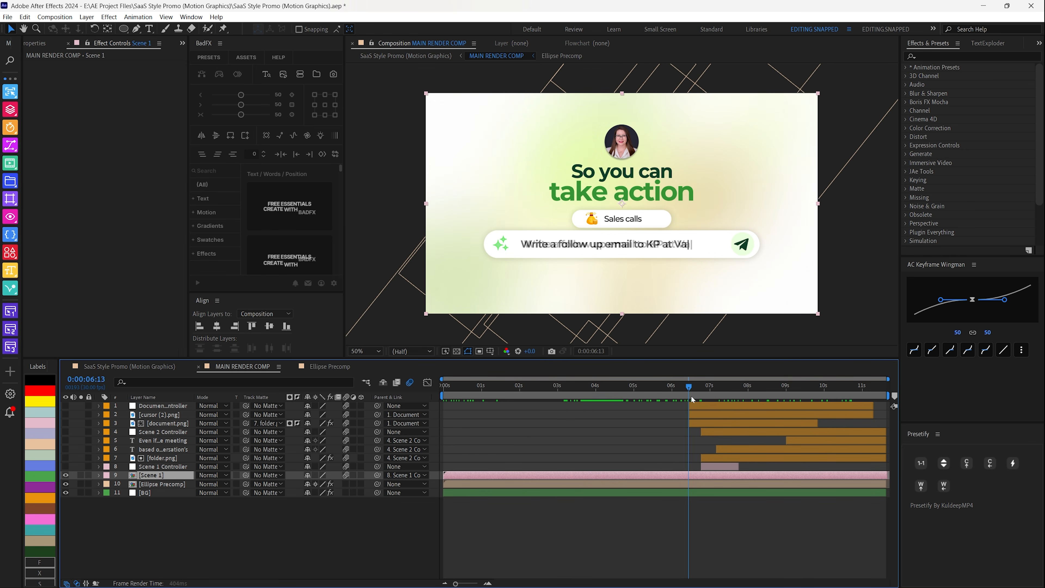
key("n")
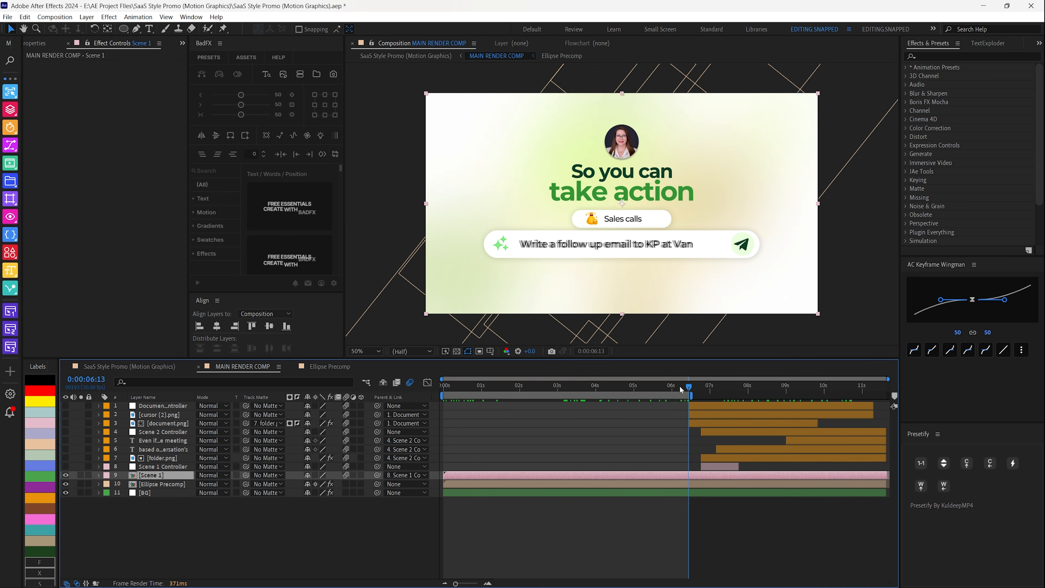
left_click_drag(681, 389, 447, 391)
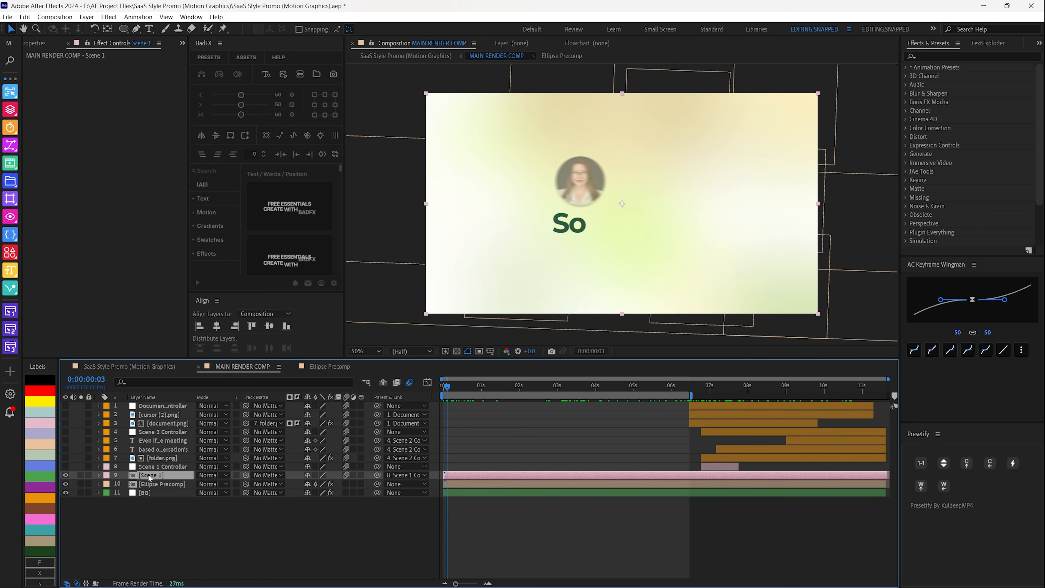
- Open the Scene 1 precomp, go to 0:00:00:00 and hide every listed layer except the "So you can" text
double_click(149, 476)
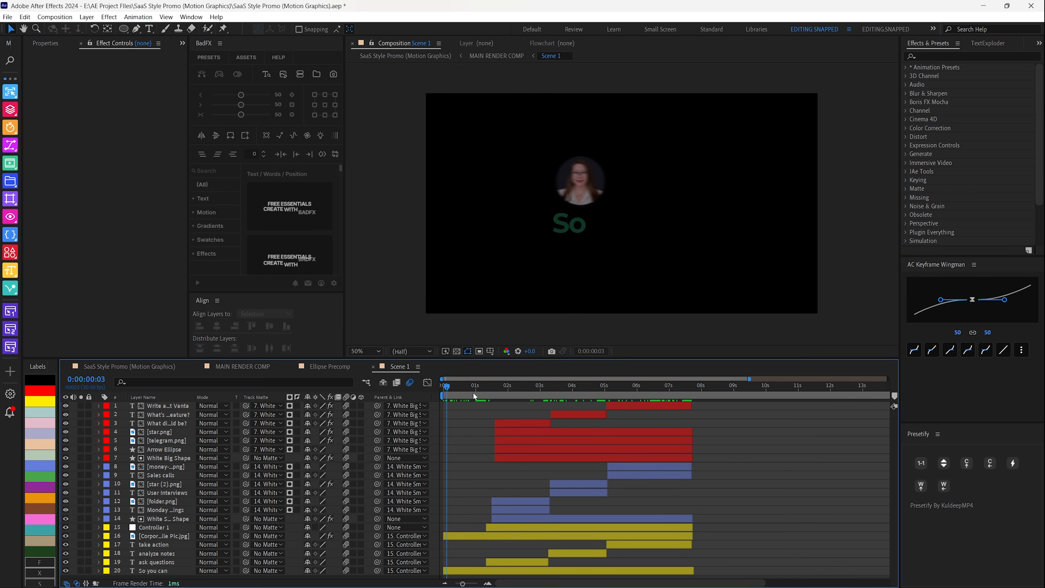
mouse_move(446, 387)
left_mouse_down()
mouse_move(530, 399)
mouse_move(444, 400)
mouse_move(512, 389)
mouse_move(443, 390)
left_mouse_up()
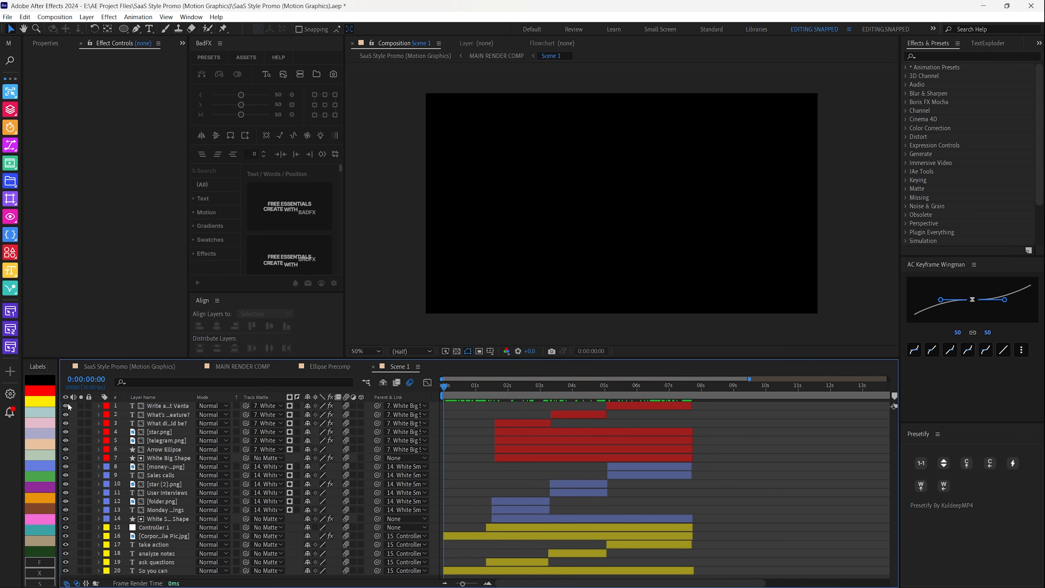
left_click_drag(66, 405, 65, 571)
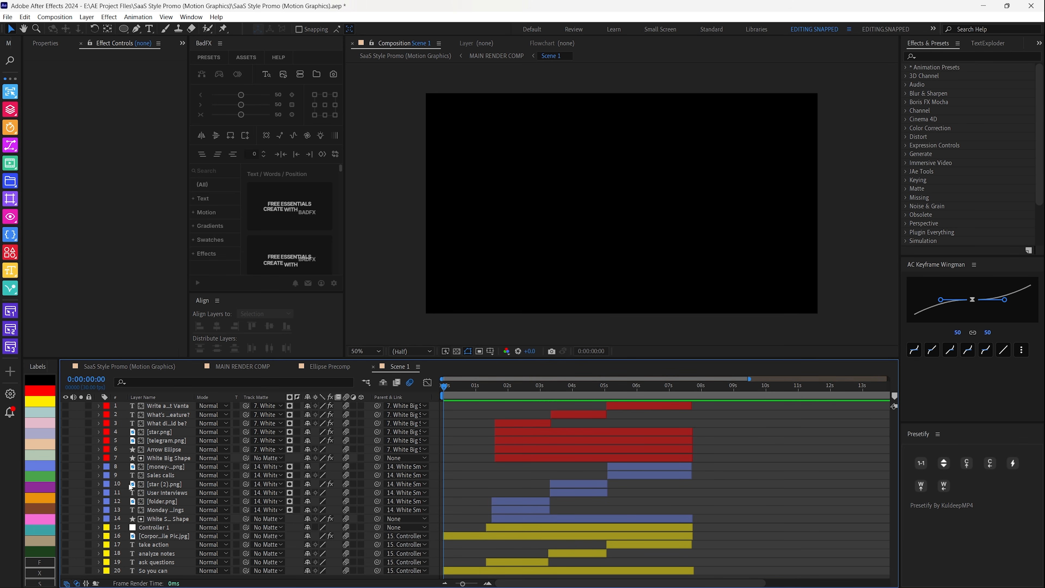
left_click(65, 570)
left_click(156, 571)
- Reveal the "So you can" layer's Range Selector Offset keyframes and preview its text reveal from the start to 0:00:01:03
left_click_drag(461, 389, 471, 387)
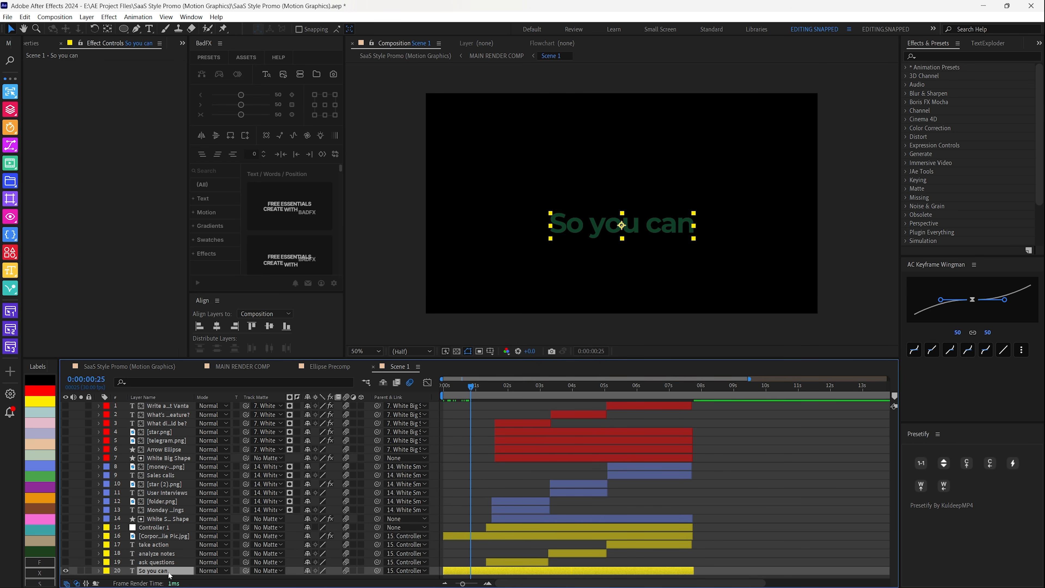
key("u")
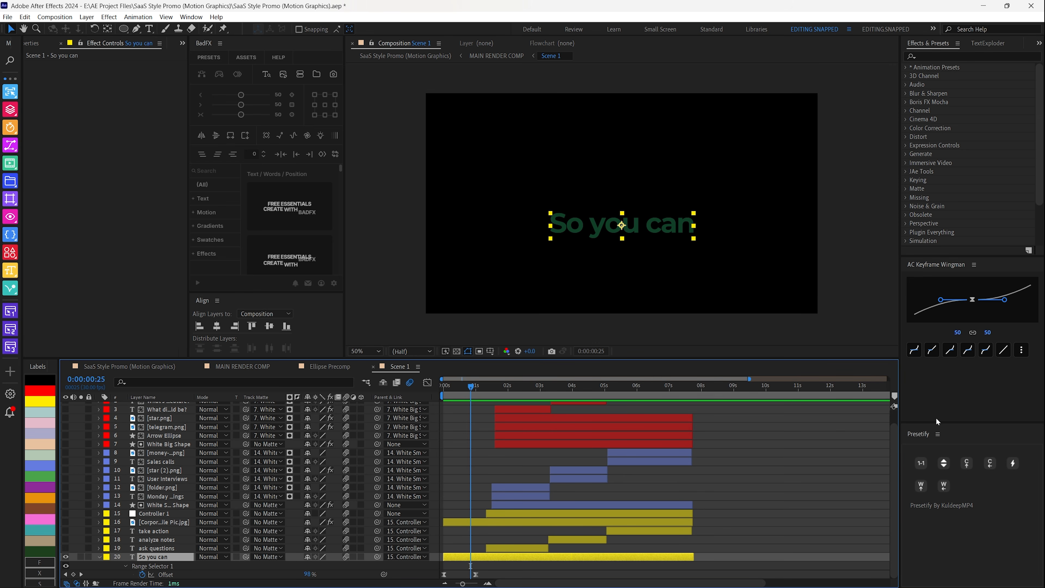
left_click(457, 390)
left_click_drag(457, 390, 461, 390)
mouse_move(457, 393)
left_mouse_down()
mouse_move(420, 392)
mouse_move(462, 389)
mouse_move(437, 389)
left_mouse_up()
key("space")
key("space")
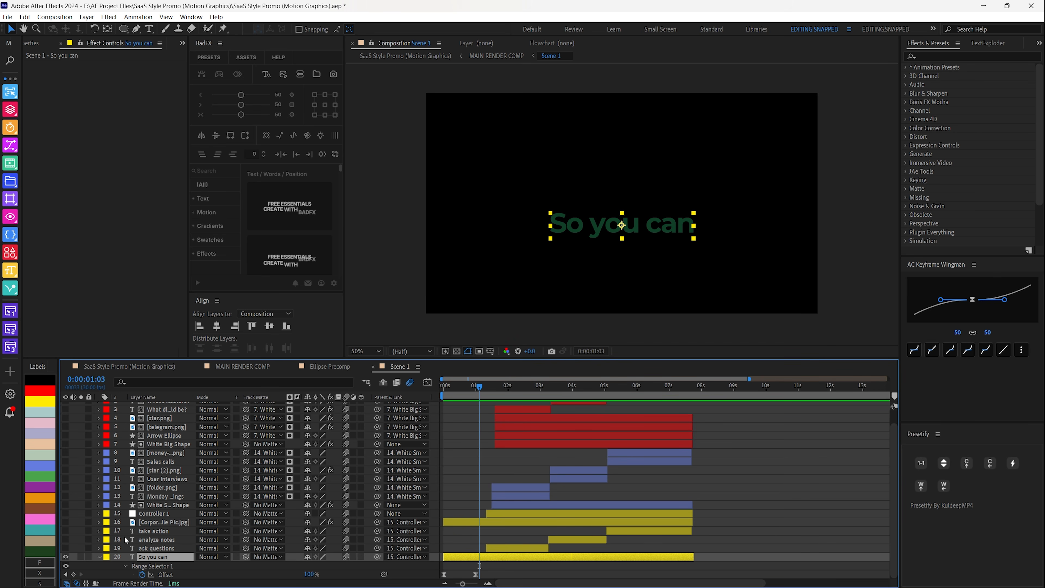
- Expand the "So you can" text layer to examine its Animator 1 settings and the list of properties available for text animation
key("u")
left_click(99, 574)
scroll(108, 568, "down", 5)
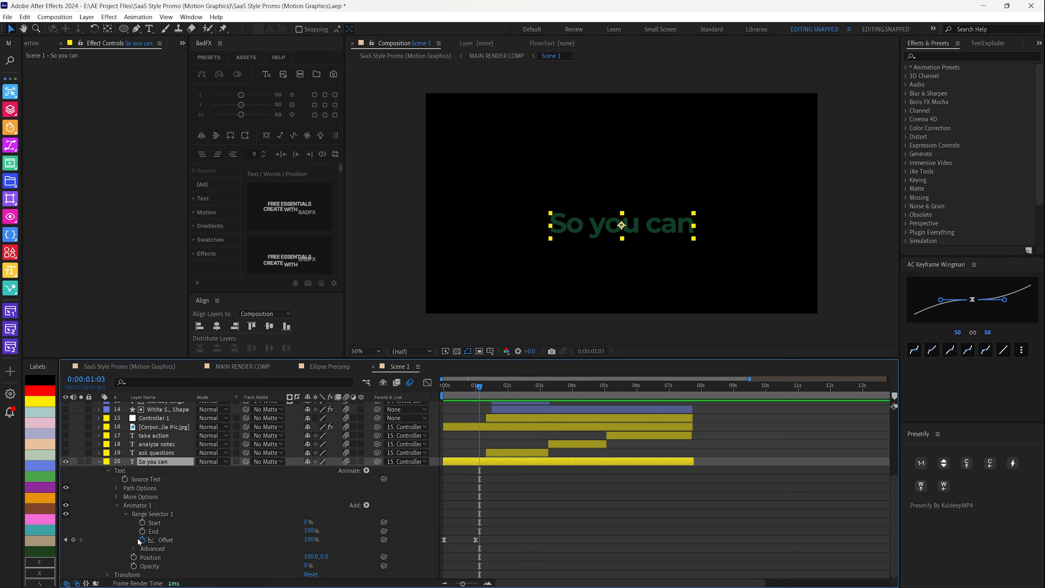
left_click(366, 471)
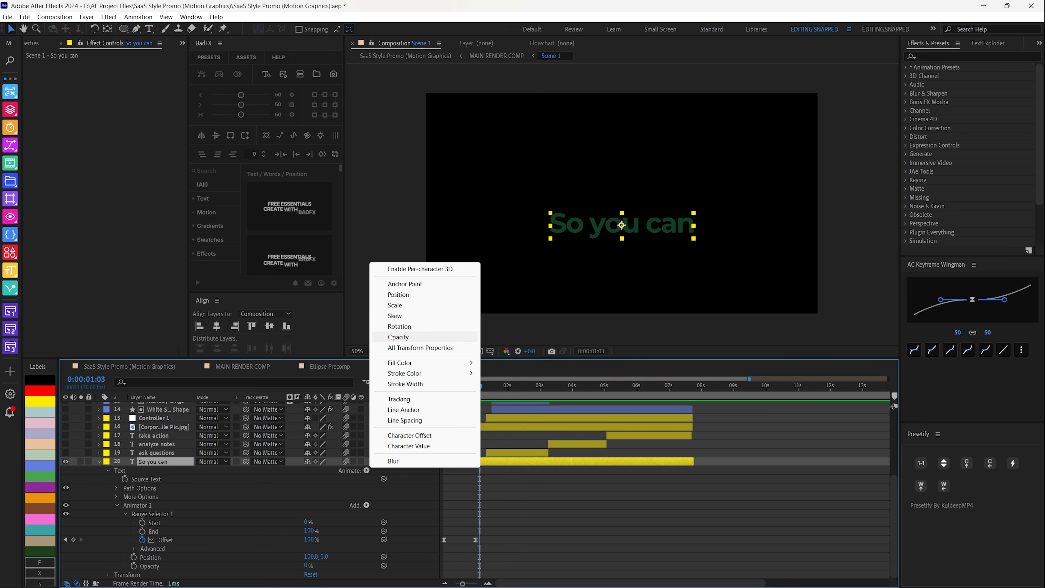
left_click(357, 498)
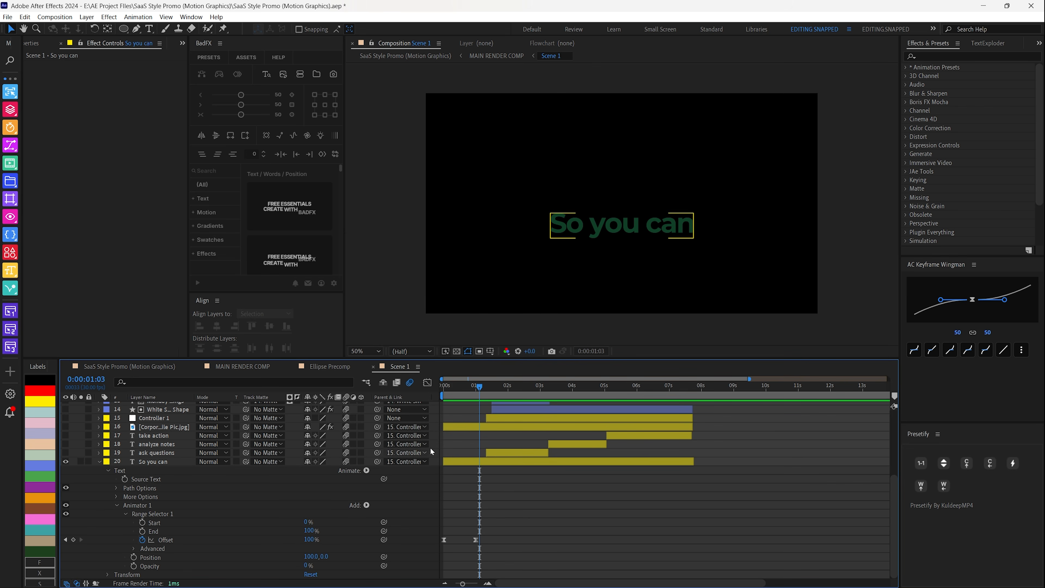
mouse_move(479, 388)
left_mouse_down()
mouse_move(440, 391)
mouse_move(473, 389)
left_mouse_up()
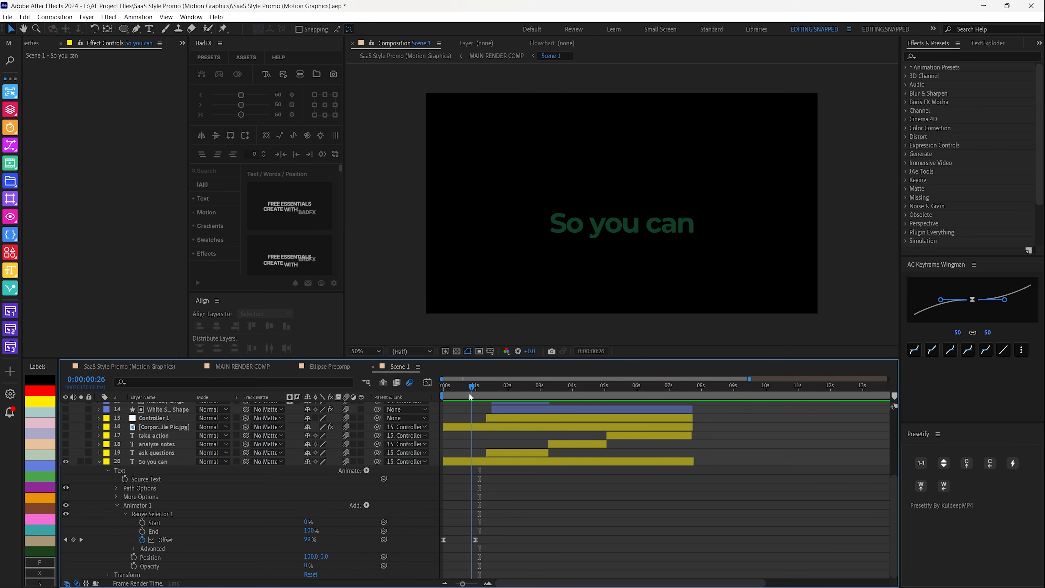
left_click(990, 457)
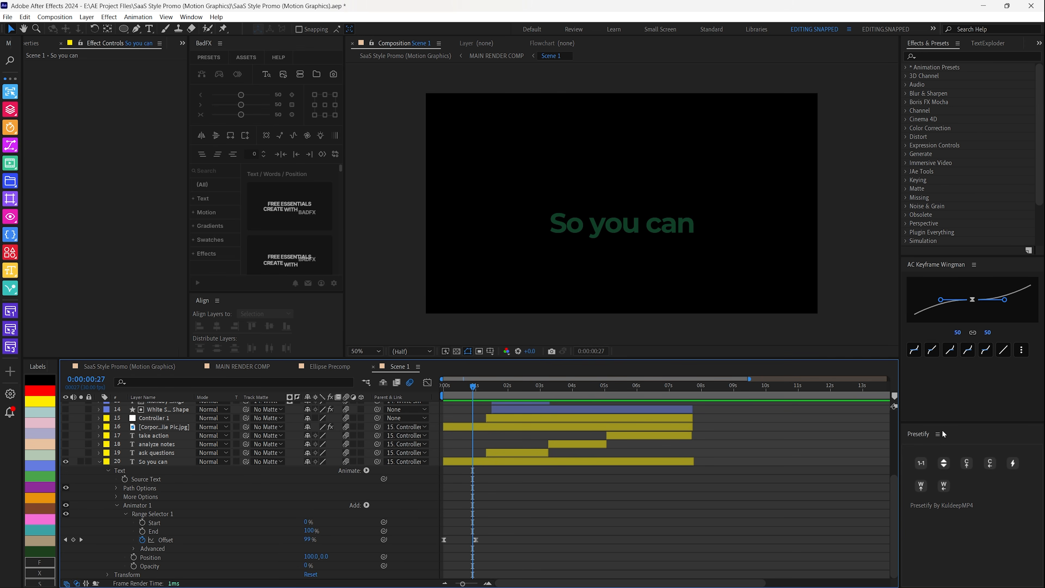
- Collapse the "So you can" layer's properties and check the text's fill colour without changing it
mouse_move(473, 388)
left_mouse_down()
mouse_move(445, 390)
mouse_move(459, 390)
left_mouse_up()
left_click(143, 462)
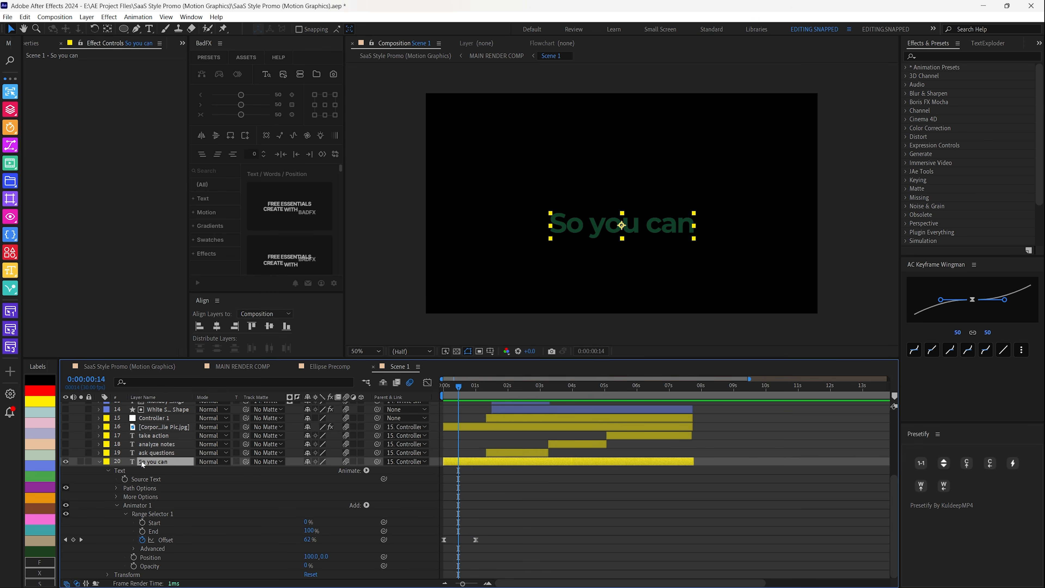
key("u")
key("u")
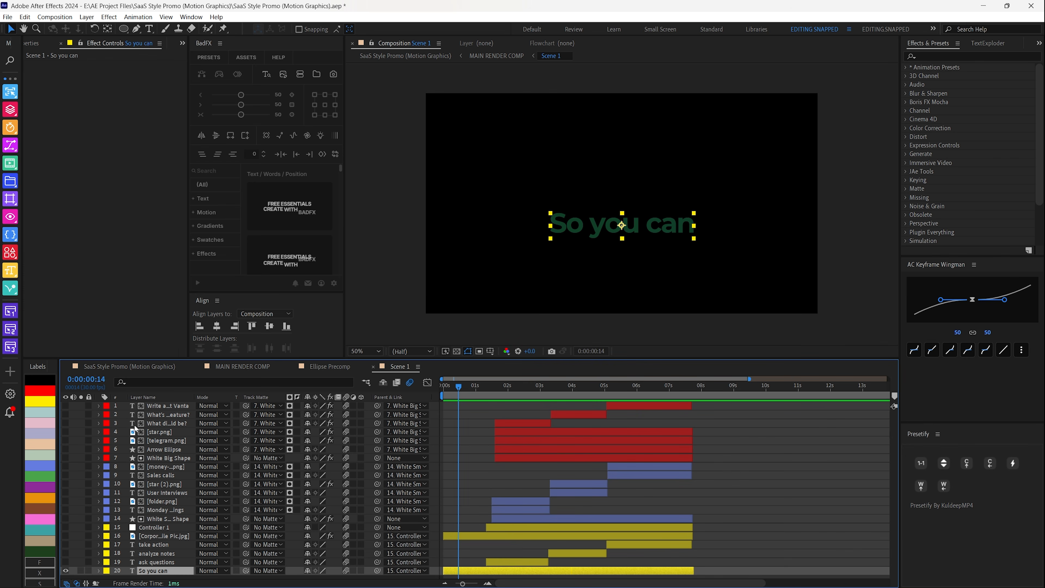
left_click(31, 43)
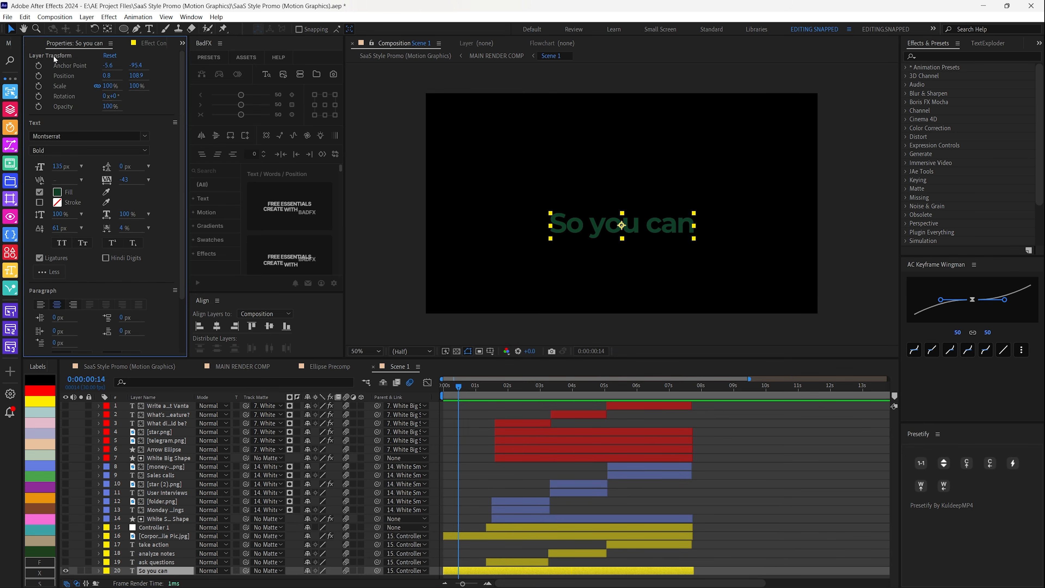
left_click(56, 192)
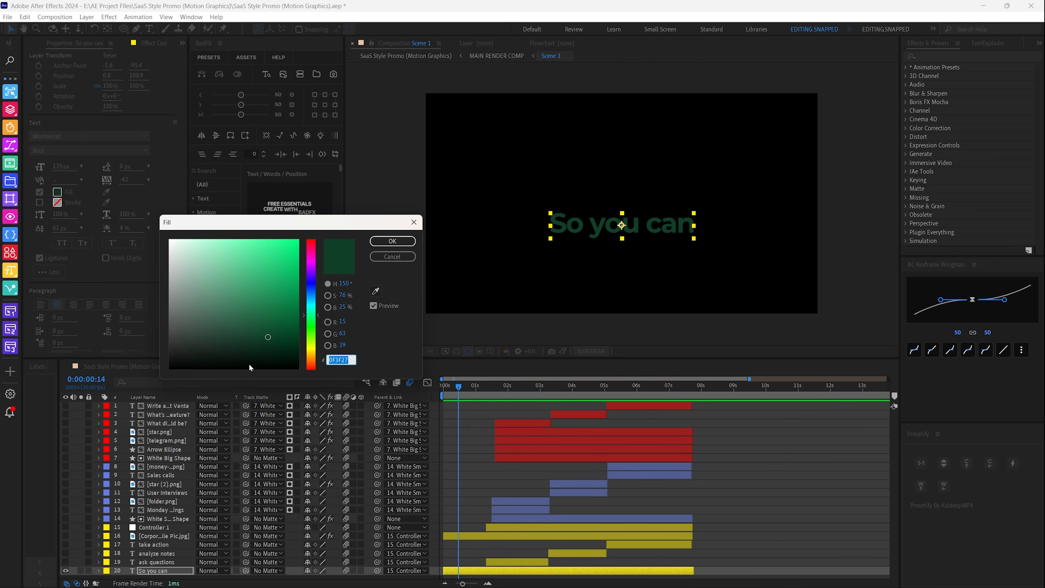
left_click(392, 241)
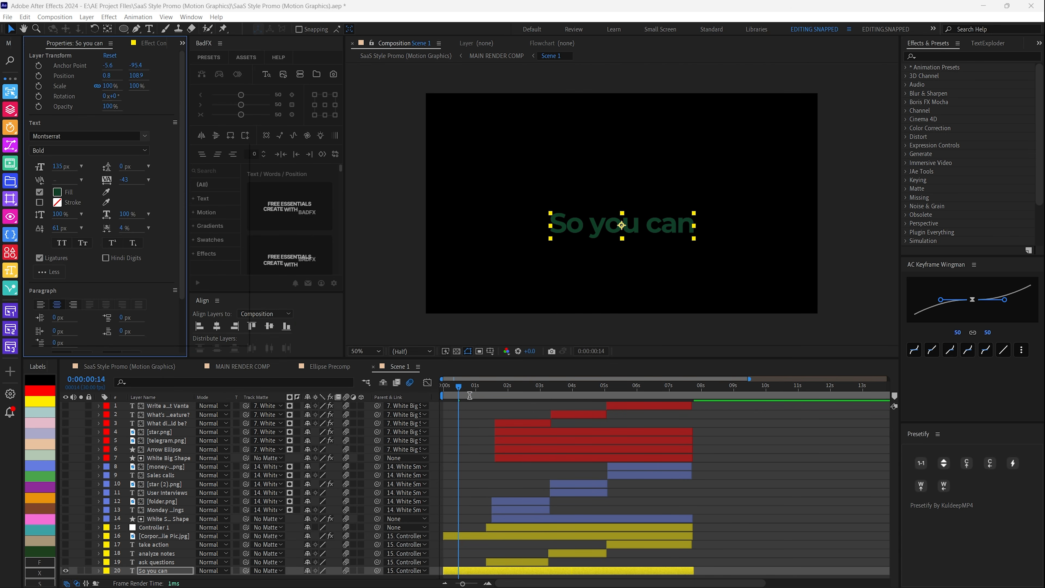
- Make the "ask questions" text layer visible and move the current time to 0:00:02:01
mouse_move(460, 389)
left_mouse_down()
mouse_move(489, 390)
mouse_move(480, 391)
left_mouse_up()
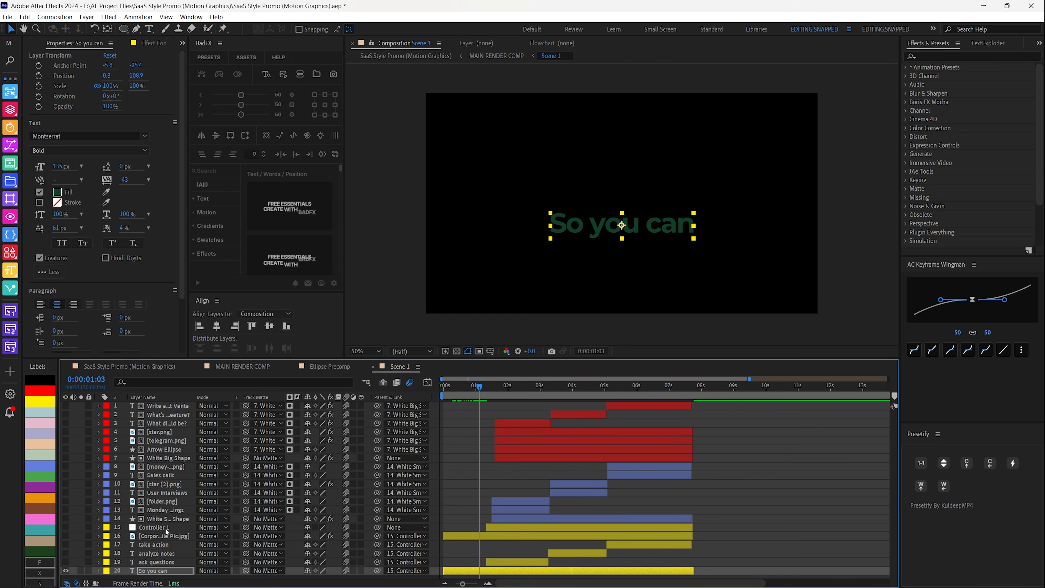
left_click(155, 563)
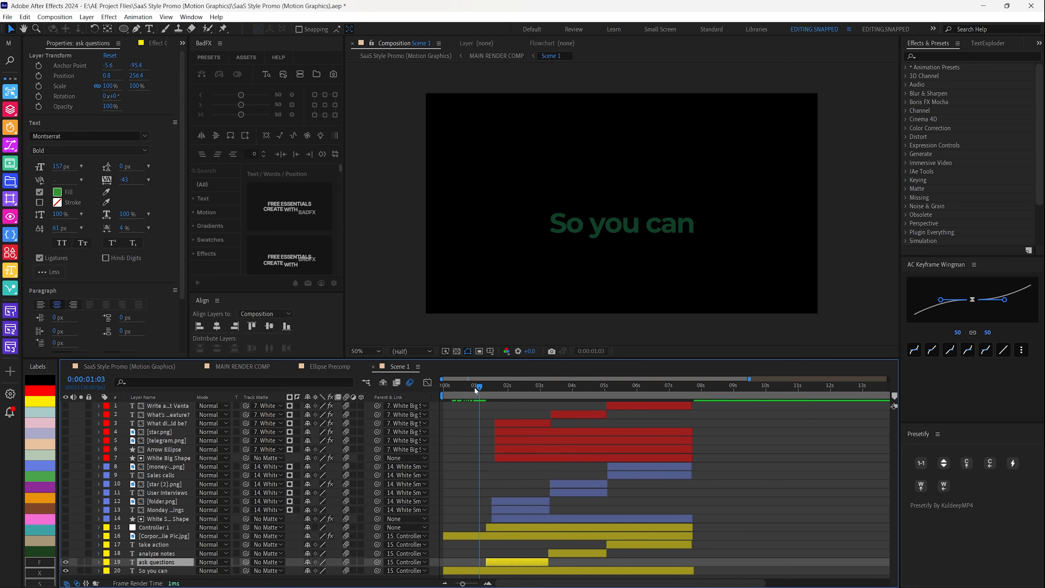
left_click_drag(474, 387, 509, 387)
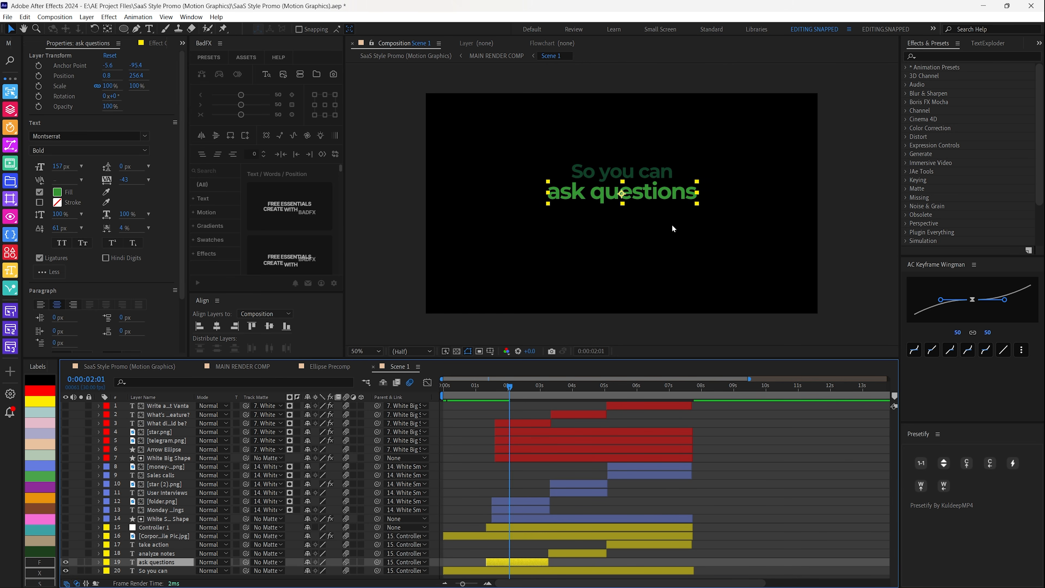
- Check the fill colour and hex code of the "ask questions" text without changing them
left_click(57, 193)
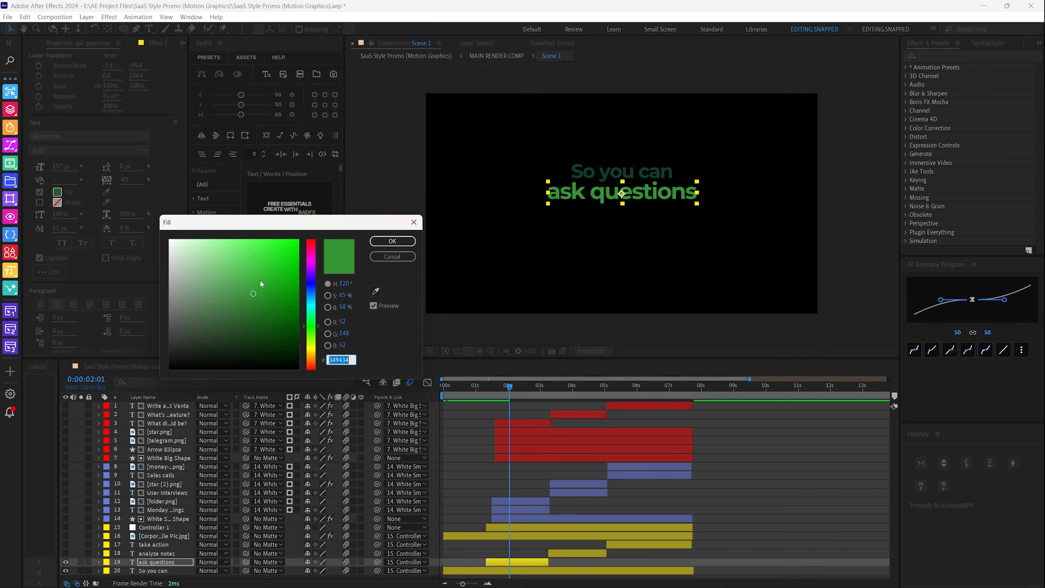
left_click(374, 244)
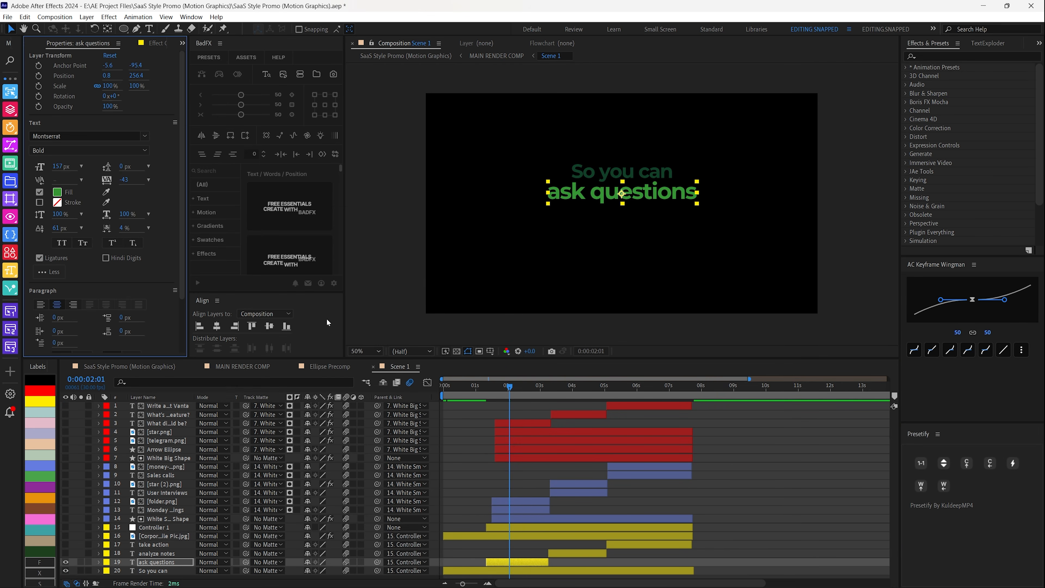
left_click(73, 191)
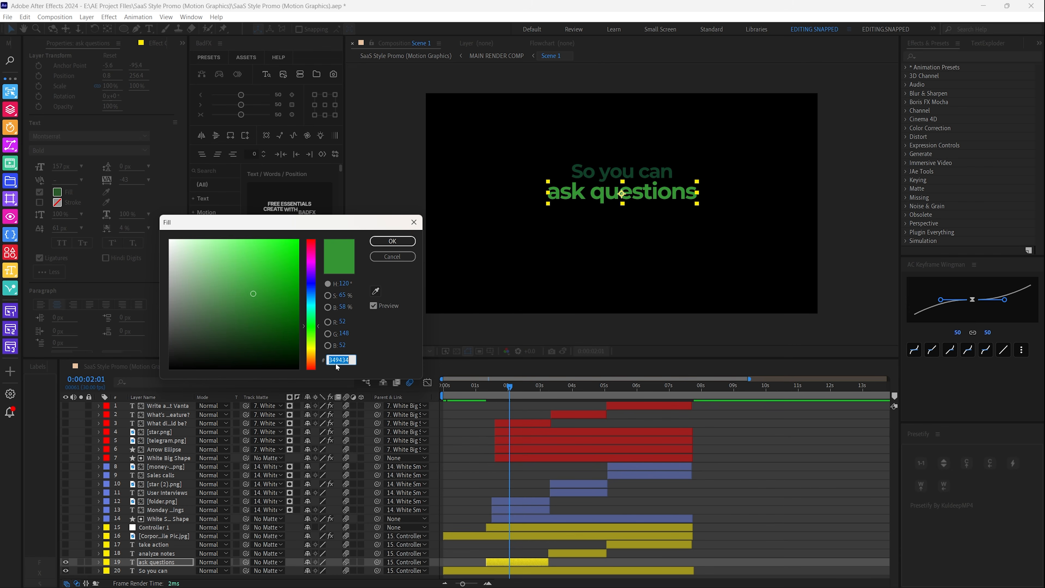
left_click(386, 244)
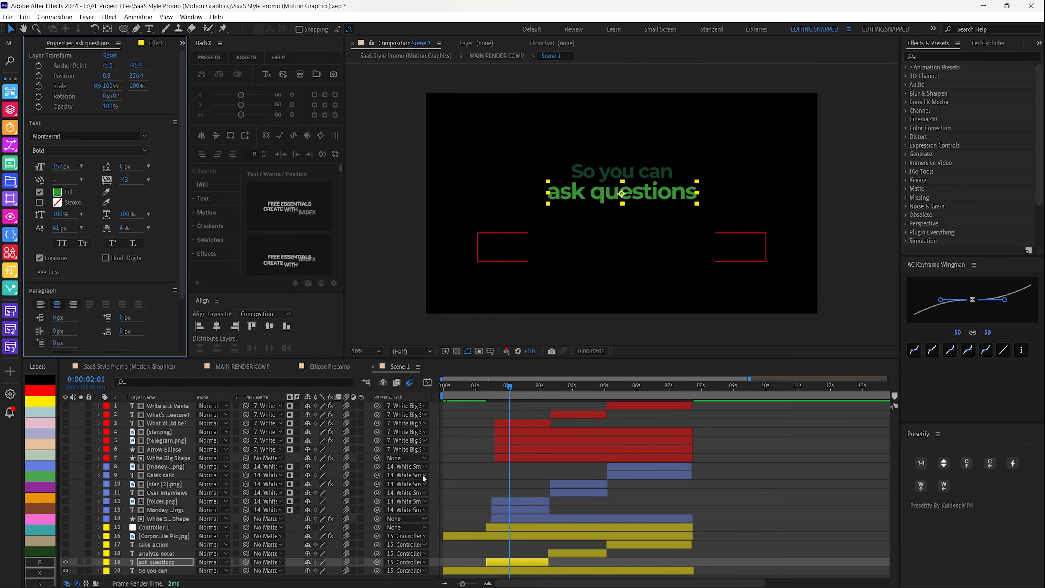
- Reveal the "ask questions" layer's Range Selector Offset keyframes and preview both text reveals from 0:00:00:00
left_click(508, 562)
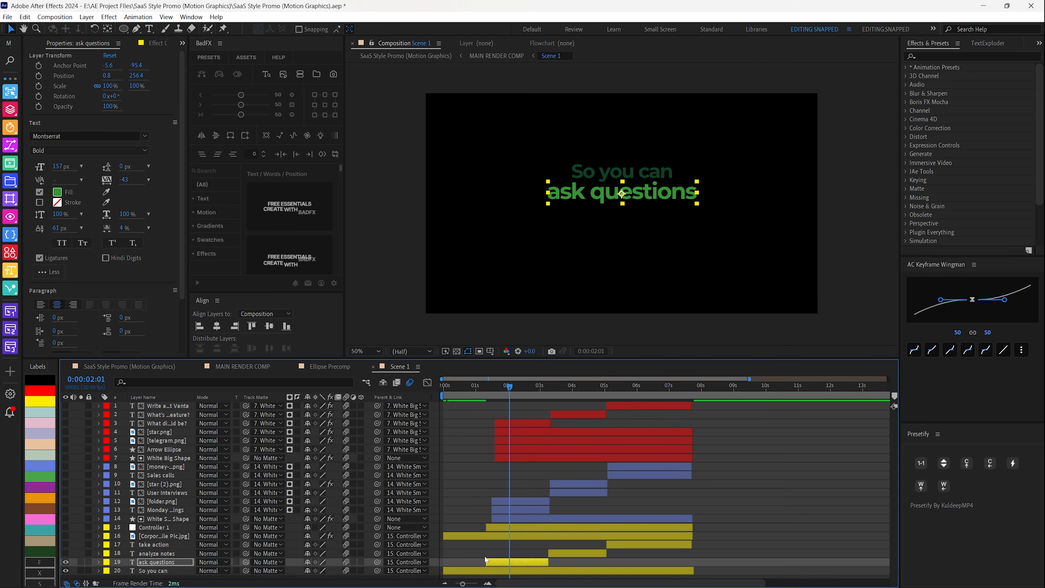
key("u")
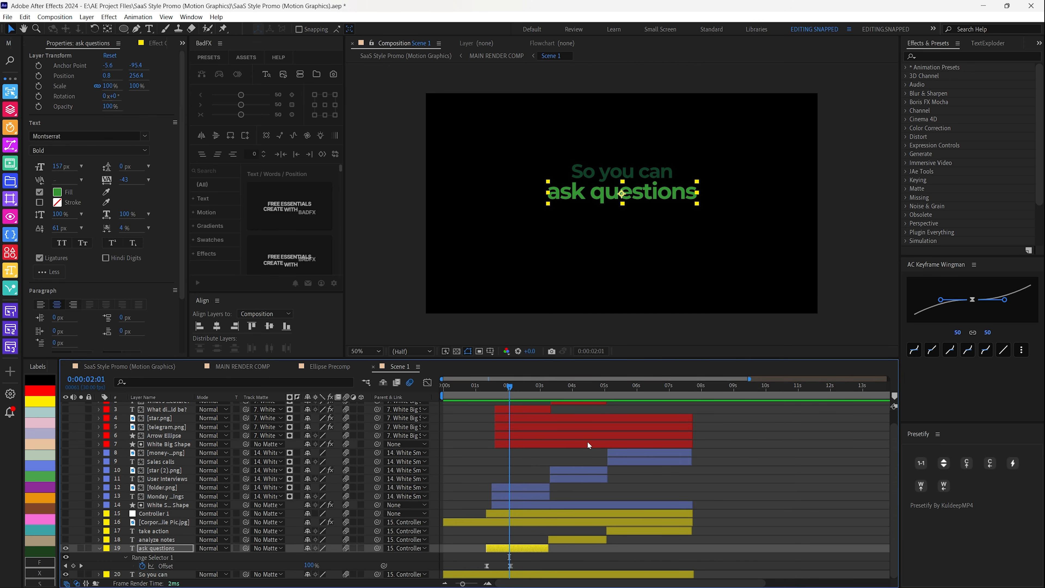
left_click(491, 387)
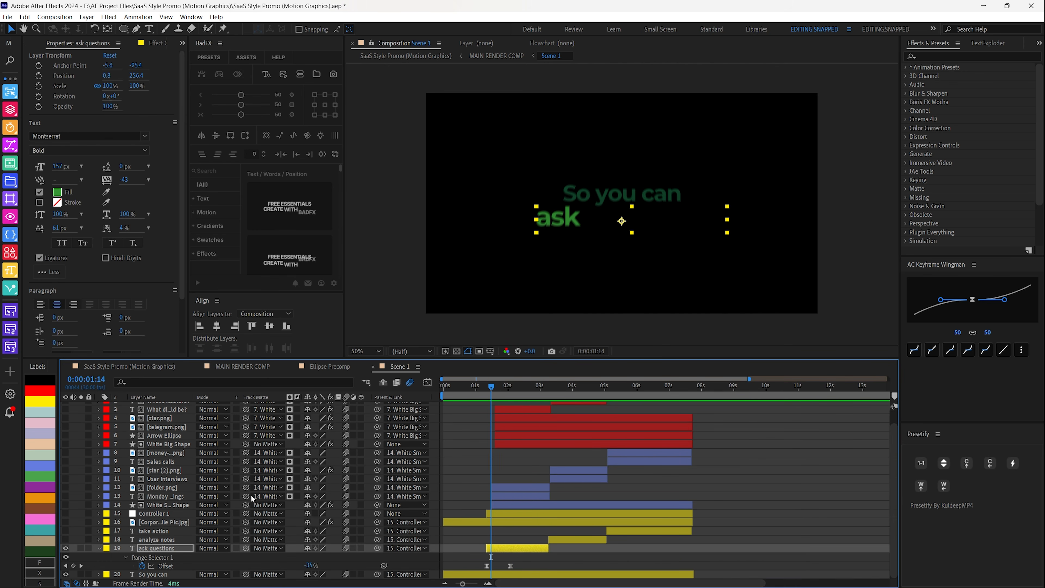
mouse_move(143, 579)
left_click_drag(490, 391, 439, 392)
key("space")
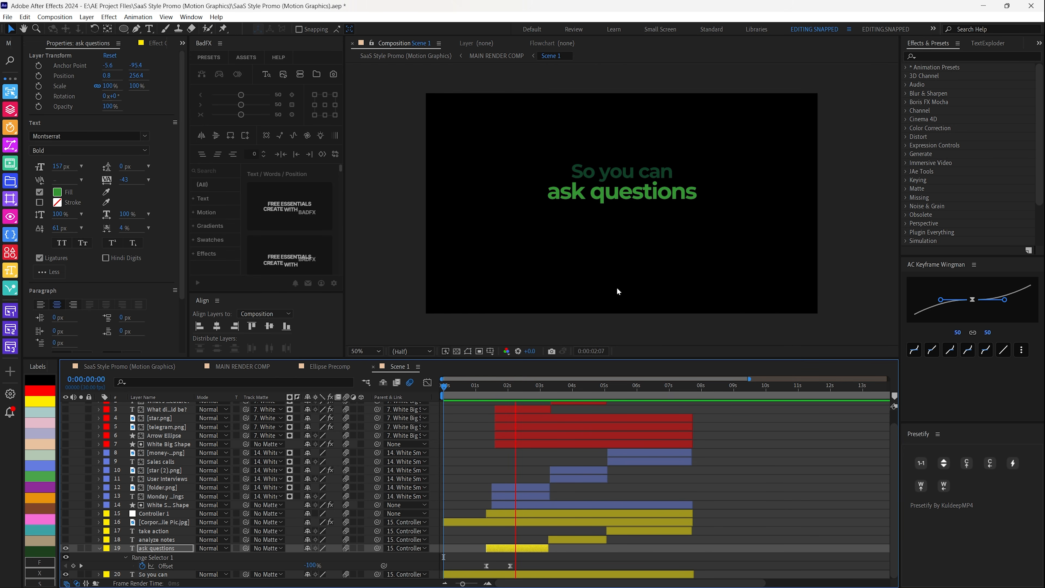
key("space")
- Go to 0:00:01:26 and make the Corporate Profile Pic.jpg, "take action" and "analyze notes" layers visible
left_click_drag(527, 390, 504, 389)
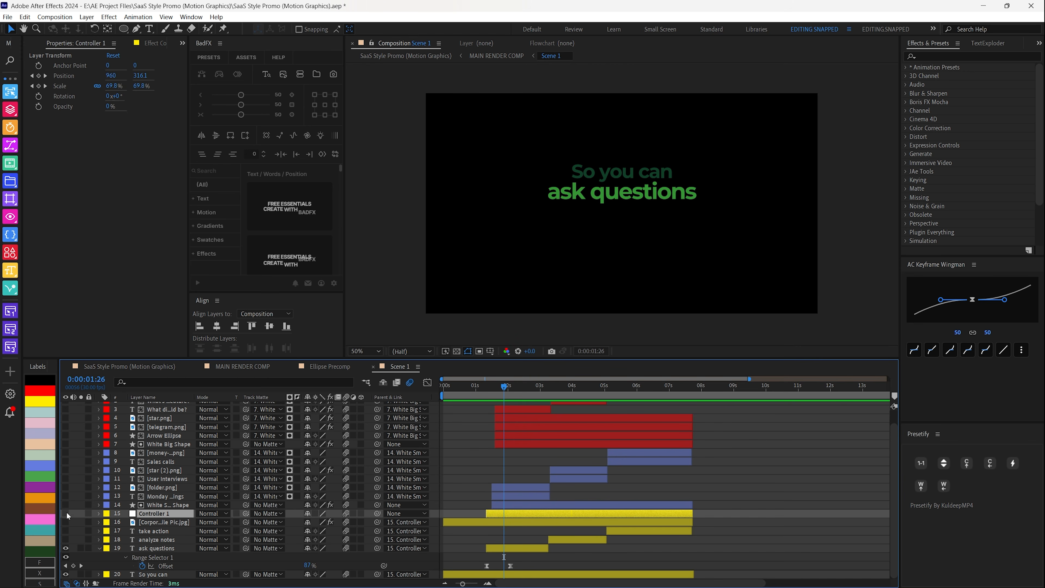
left_click_drag(66, 522, 65, 539)
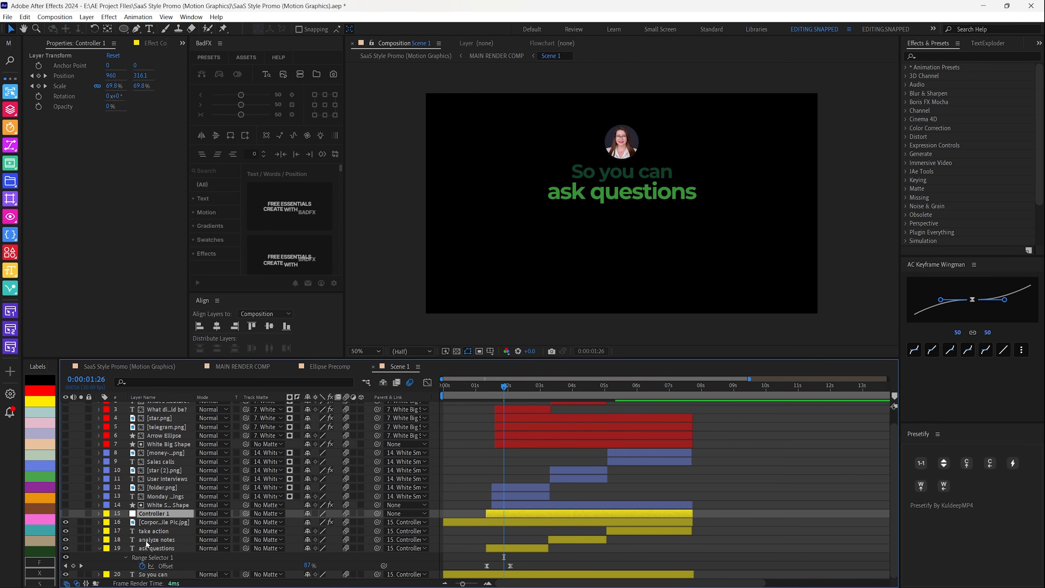
left_click(148, 523)
left_click(162, 532)
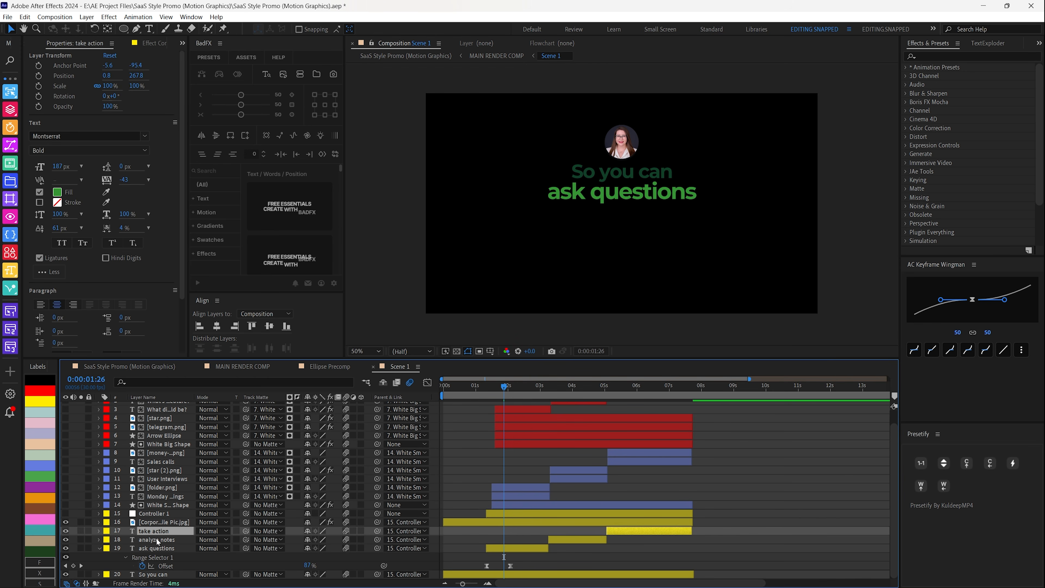
left_click(156, 539)
- Collapse the "ask questions" layer's keyframes and make the Controller 1 layer visible
left_click(498, 549)
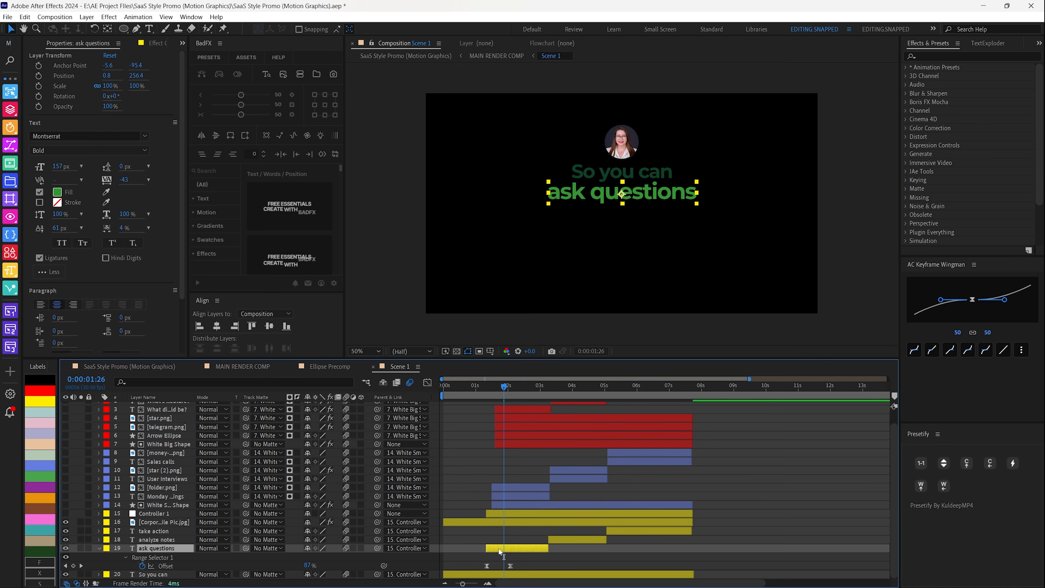
key("u")
left_click(161, 527)
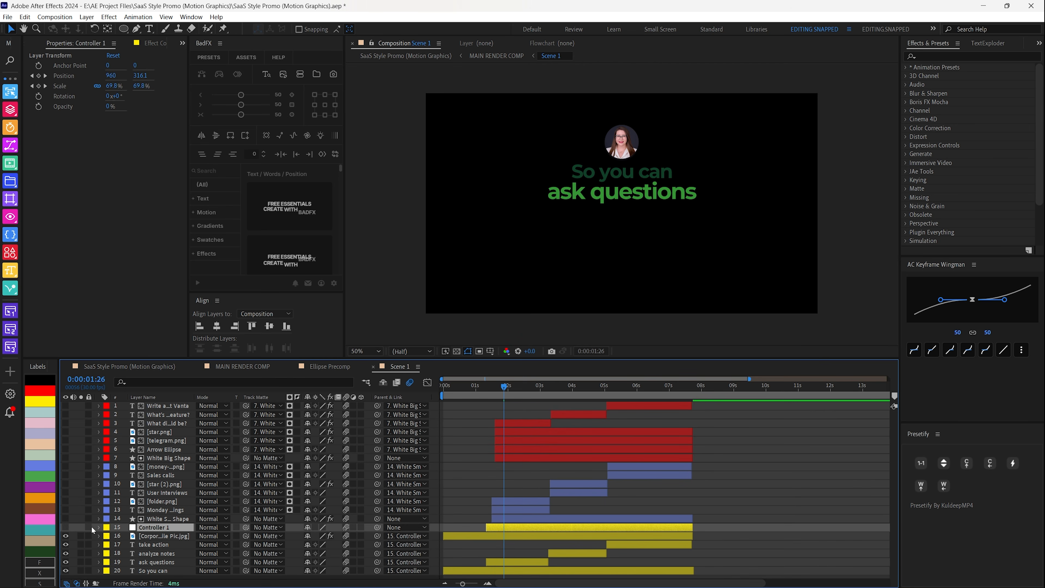
left_click(65, 527)
- Find the Null Object option among the new layer types and examine which layers are parented to Controller 1
left_click(86, 17)
mouse_move(101, 28)
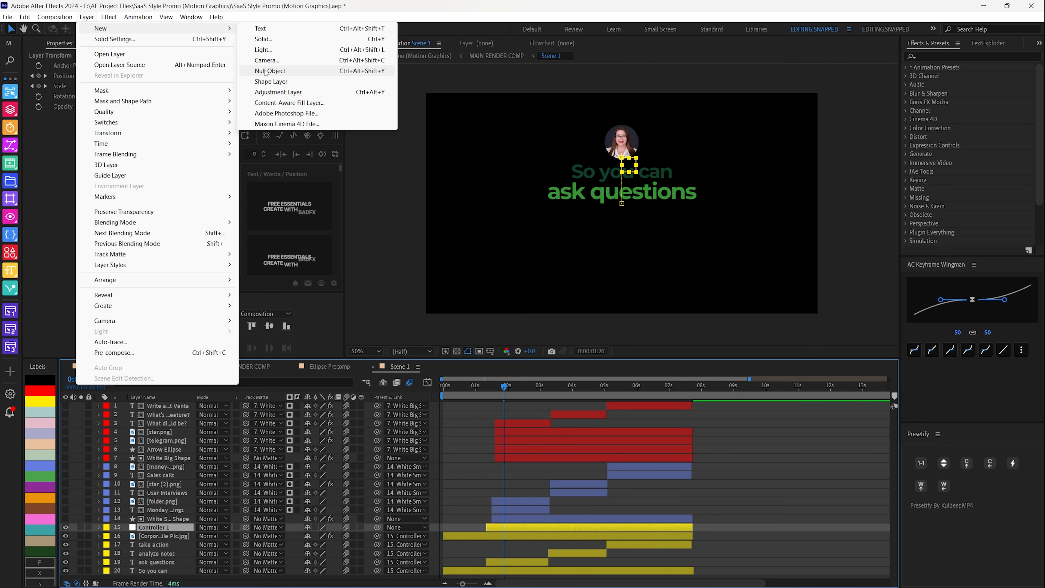
mouse_move(105, 196)
left_click(150, 530)
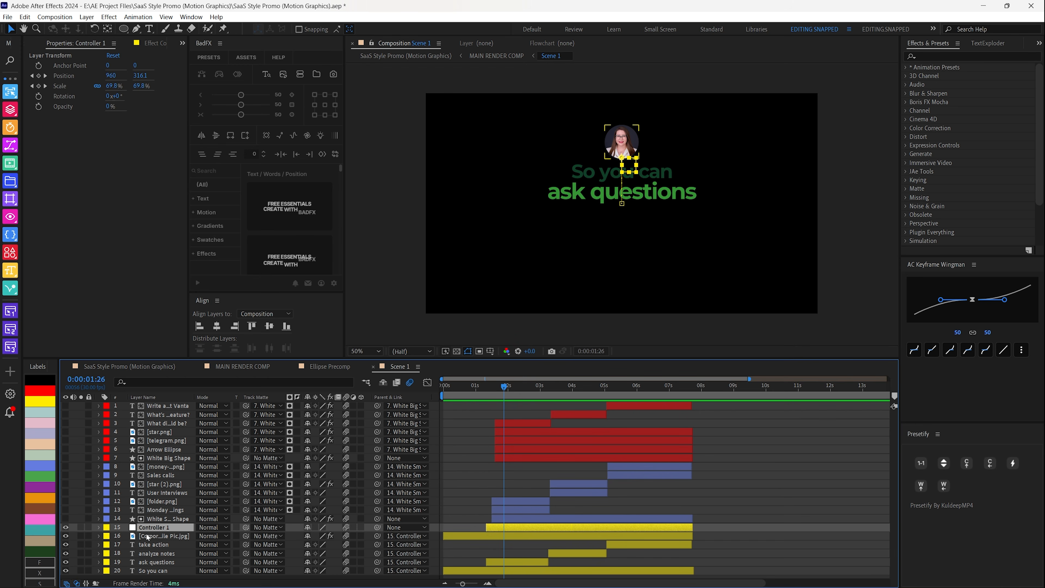
left_click(153, 571)
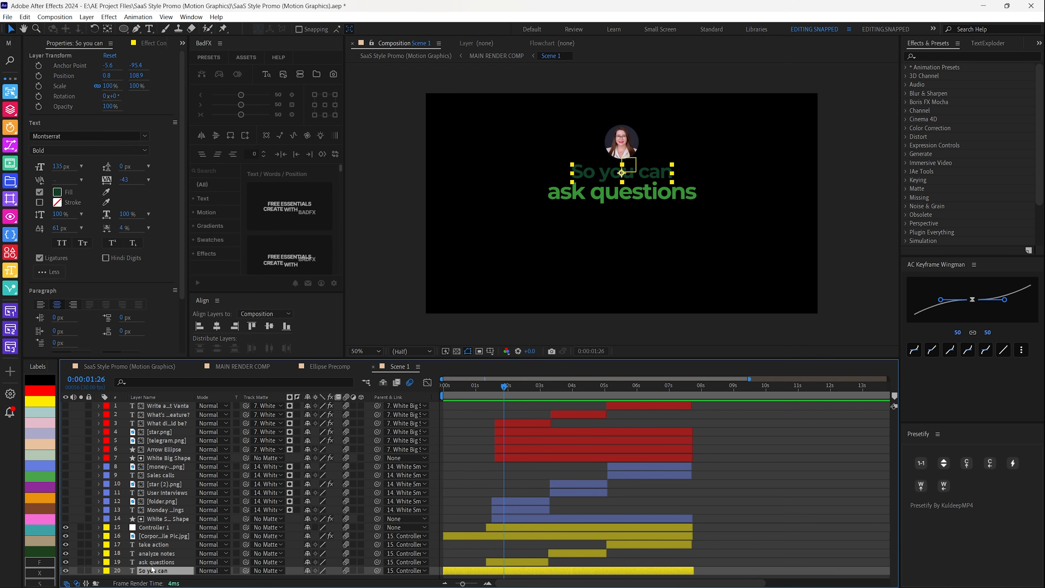
left_click(150, 535)
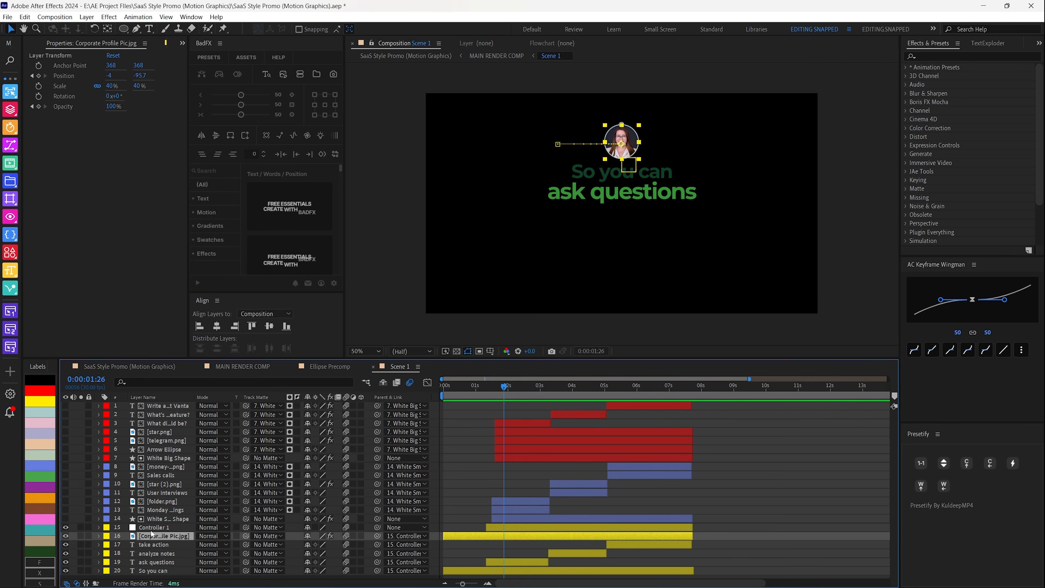
left_click(179, 529)
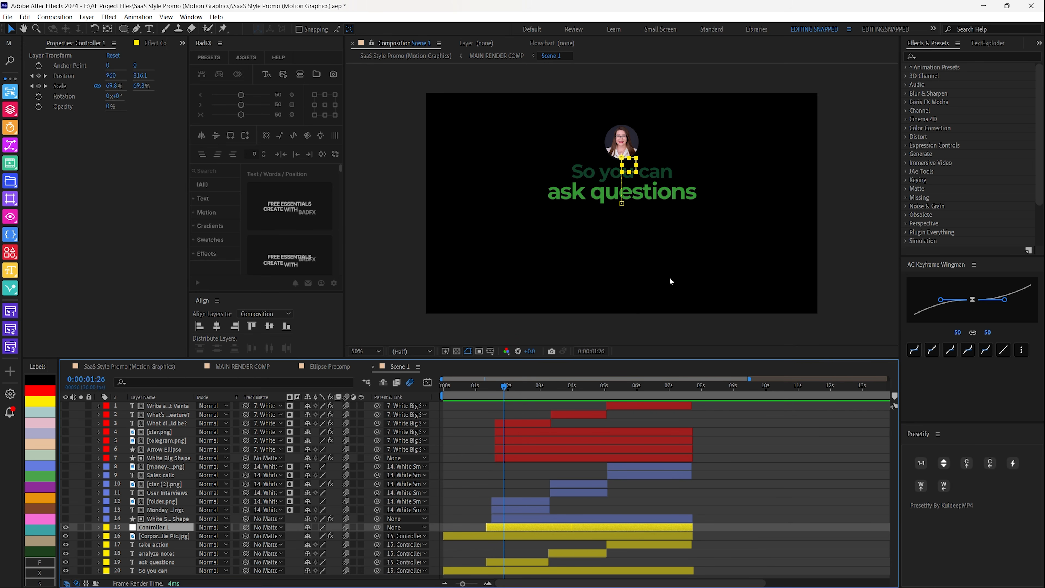
- Clear the layer selection and scrub from 0:00:01:07 to 0:00:01:12 to review how Controller 1 moves its child layers
left_click(481, 383)
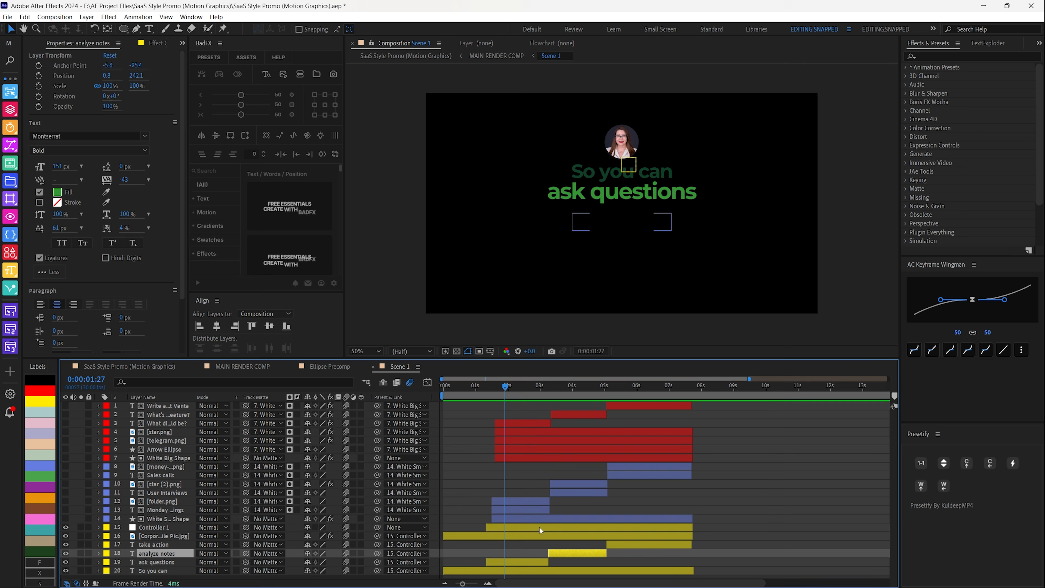
left_click(516, 478)
left_click(483, 390)
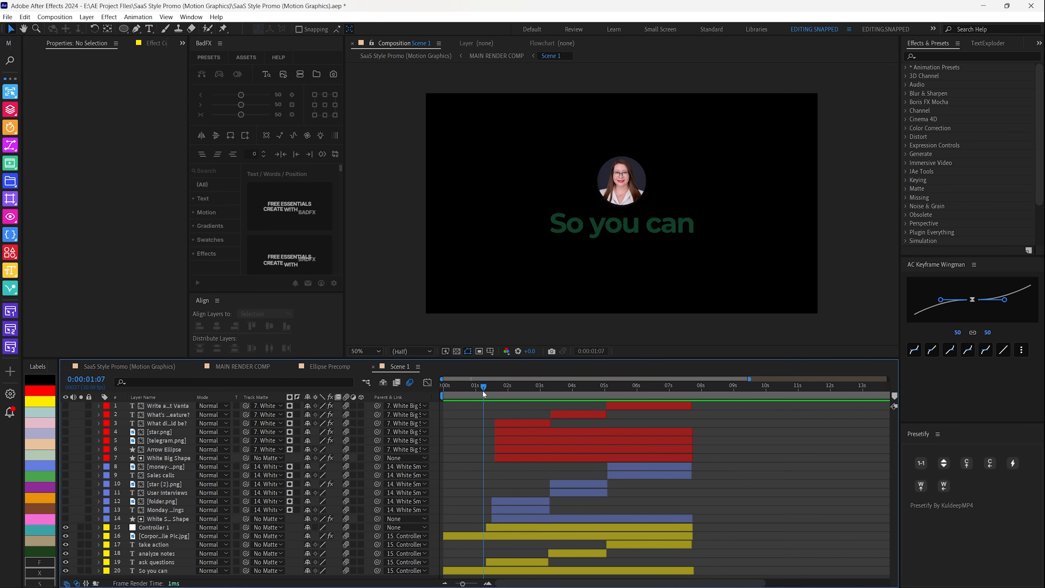
left_click_drag(483, 390, 491, 386)
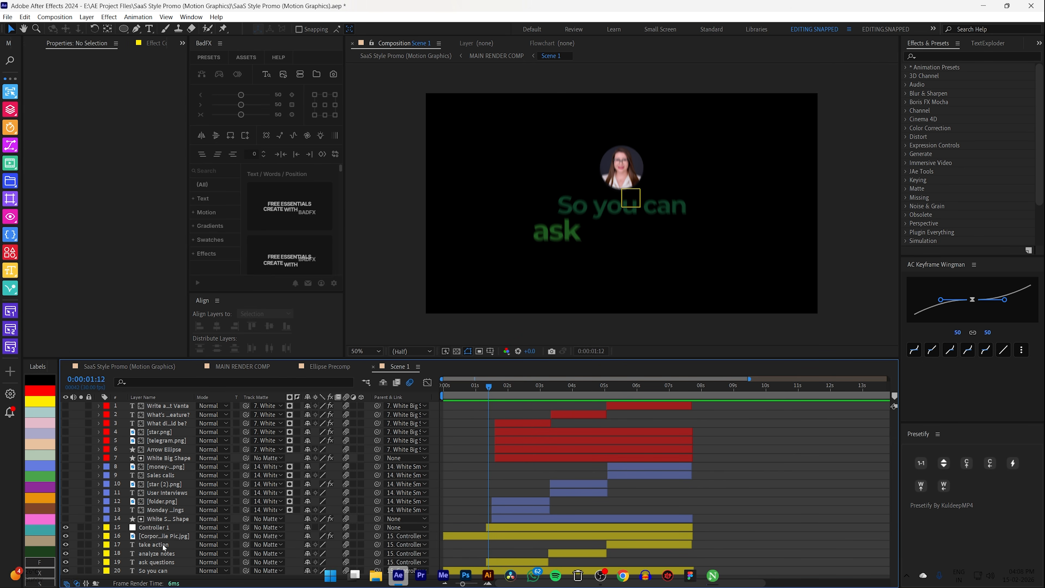
- Reveal the Corporate Profile Pic.jpg layer's Position and Opacity keyframes and scrub its entrance from 0:00:00:00 to 0:00:00:09
left_click(156, 528)
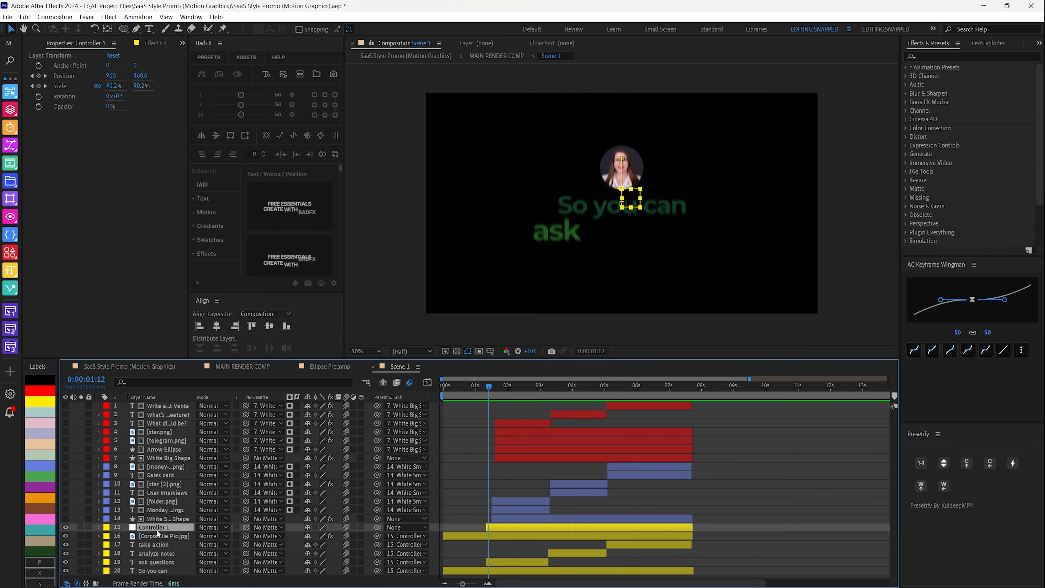
left_click(151, 536)
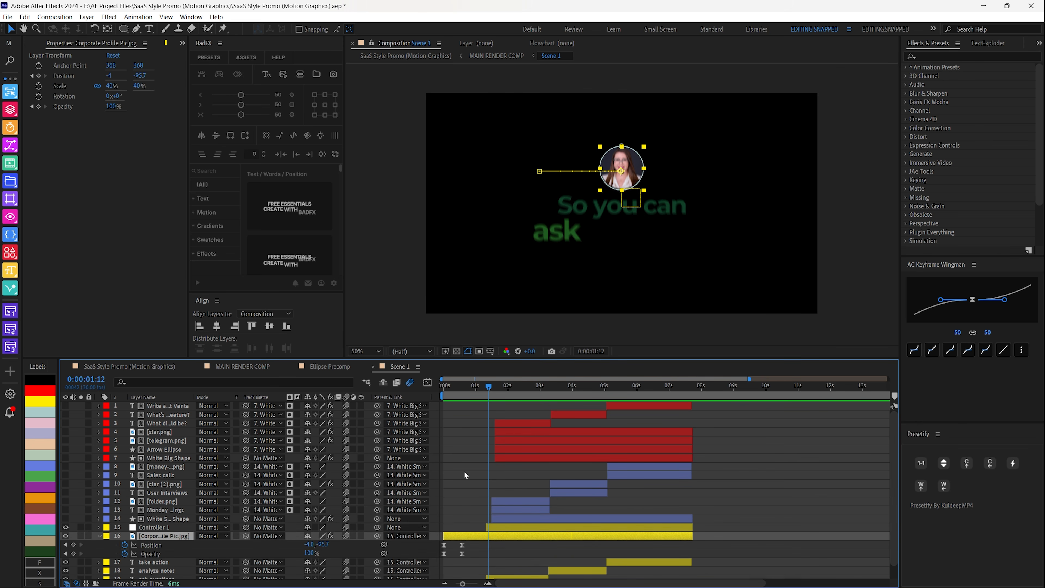
key("Home")
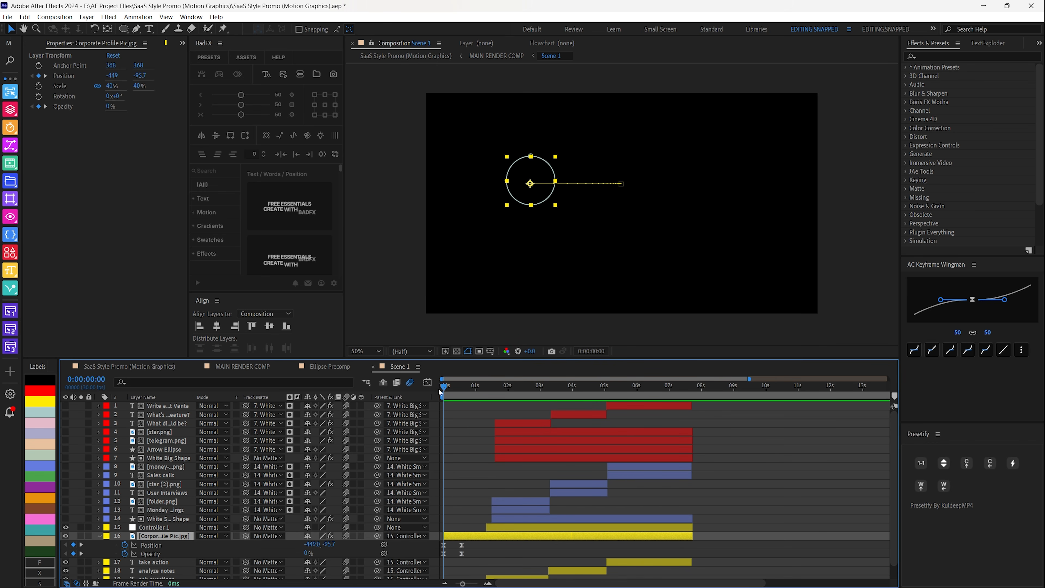
mouse_move(440, 391)
left_mouse_down()
mouse_move(465, 392)
mouse_move(444, 391)
mouse_move(453, 391)
left_mouse_up()
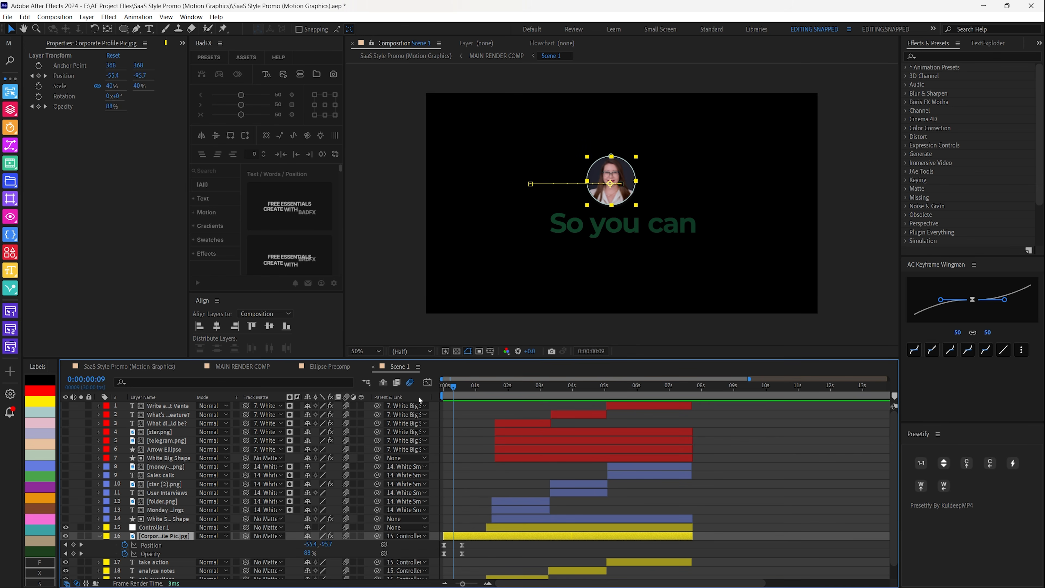
- Select the profile picture's Position and Opacity keyframes, examine their curves in the Graph Editor, and return to the layer bar view
left_click_drag(478, 546, 430, 560)
left_click(427, 384)
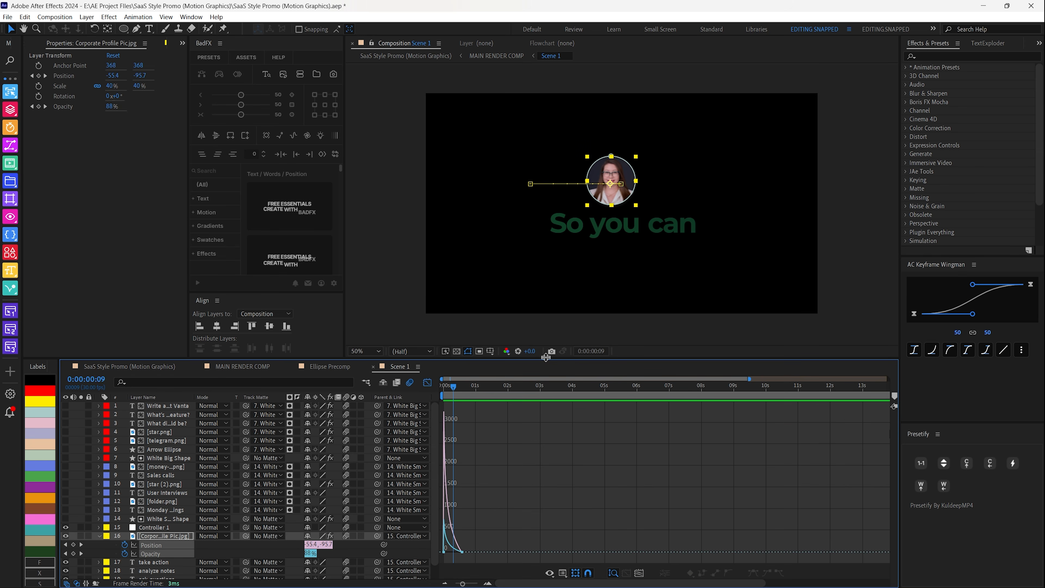
key("shift+F3")
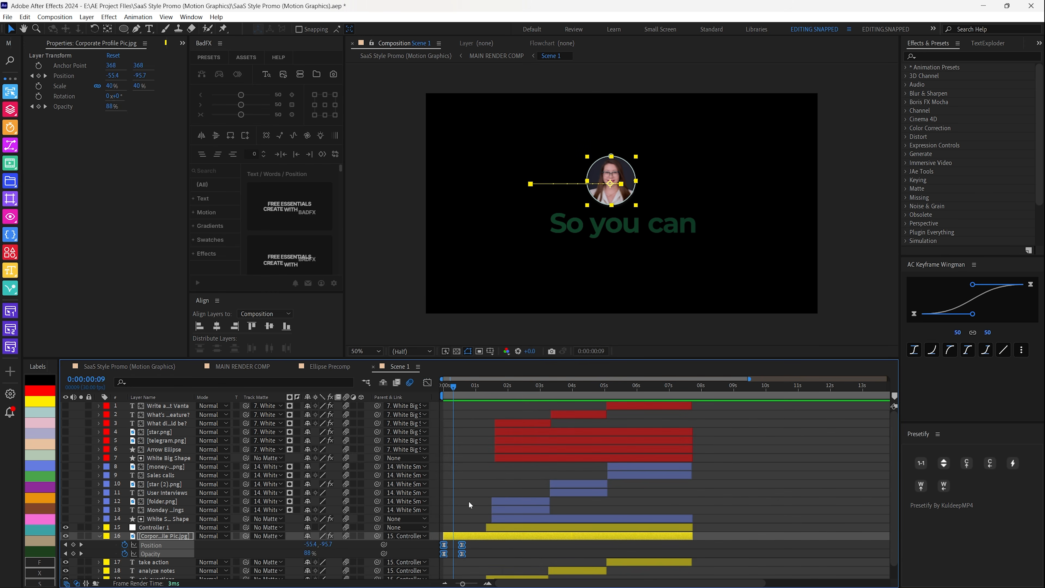
- Preview Scene 1 from 0:00:00:00, and collapse the profile picture layer's keyframed properties
key("space")
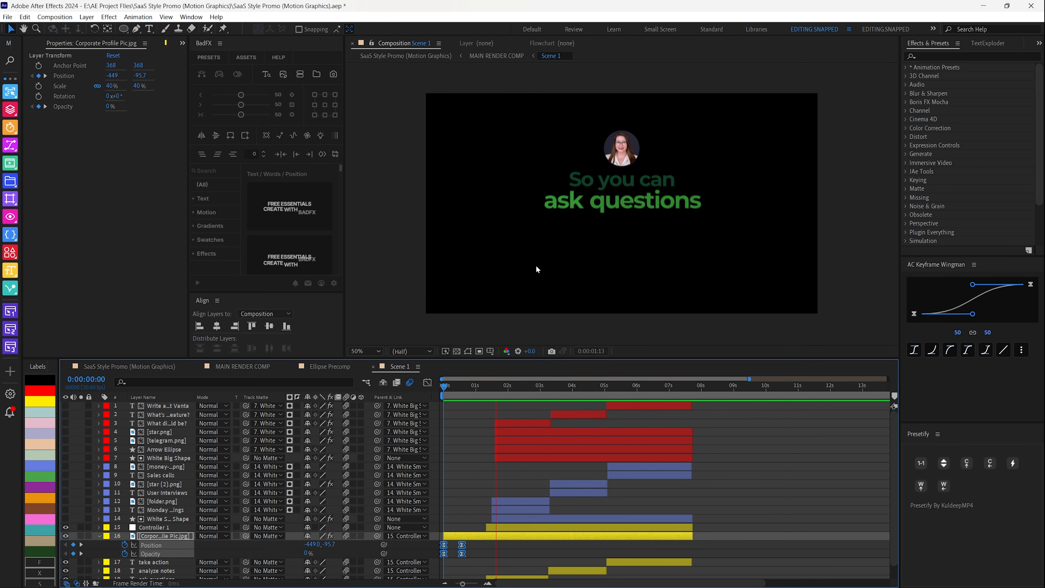
key("space")
left_click(160, 537)
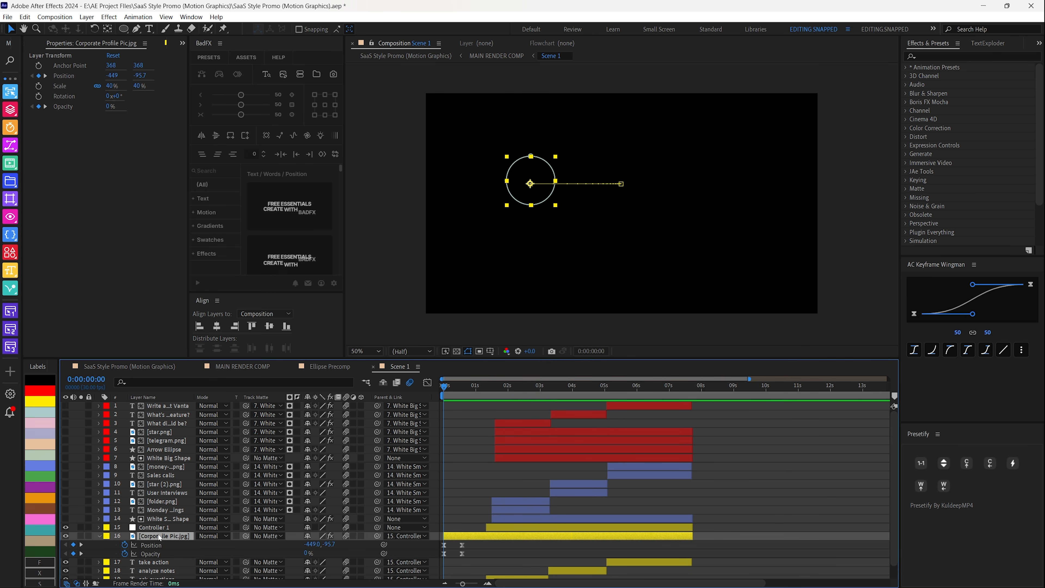
key("u")
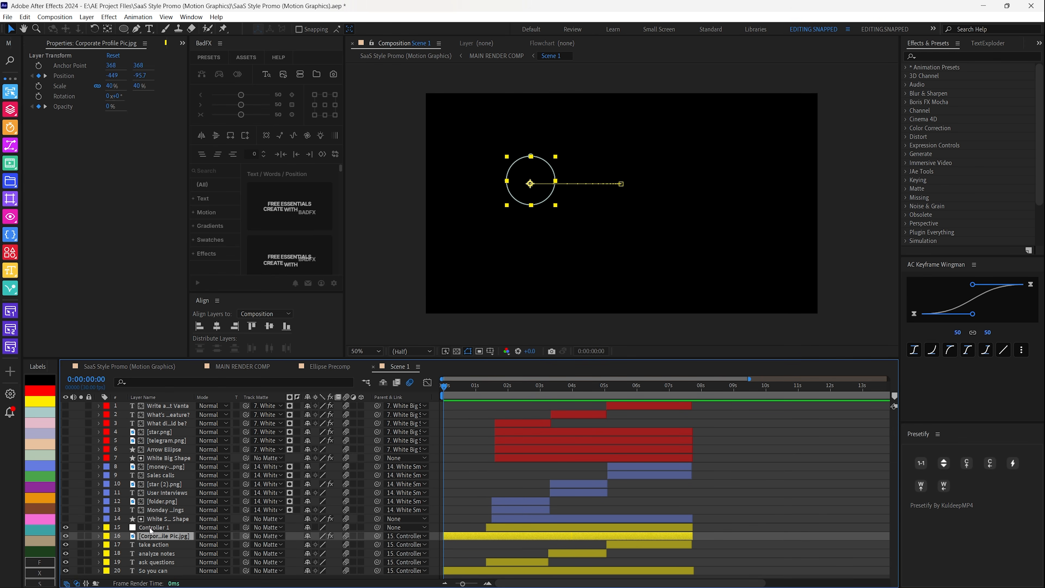
- Reveal Controller 1's Position and Scale keyframes and scrub between 0:00:01:09 and 0:00:02:02 to review its movement
left_click(152, 528)
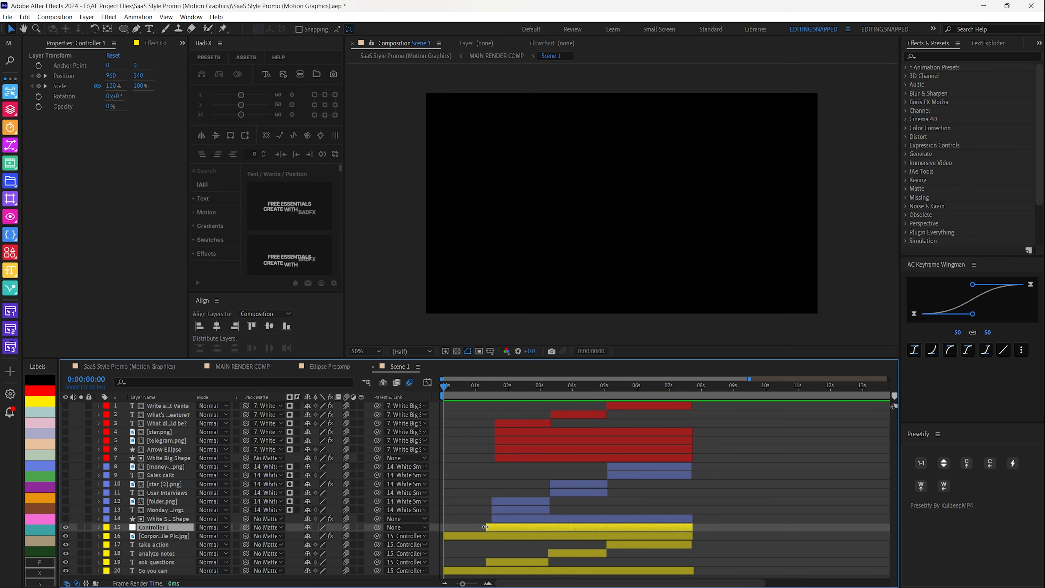
key("u")
left_click(487, 388)
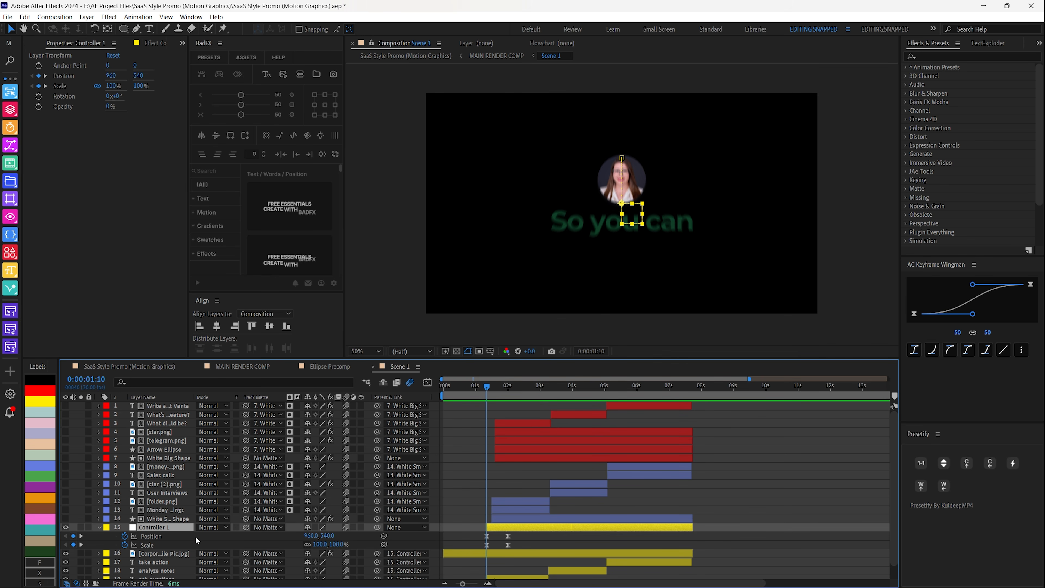
mouse_move(488, 388)
left_mouse_down()
mouse_move(442, 387)
mouse_move(505, 388)
left_mouse_up()
key("space")
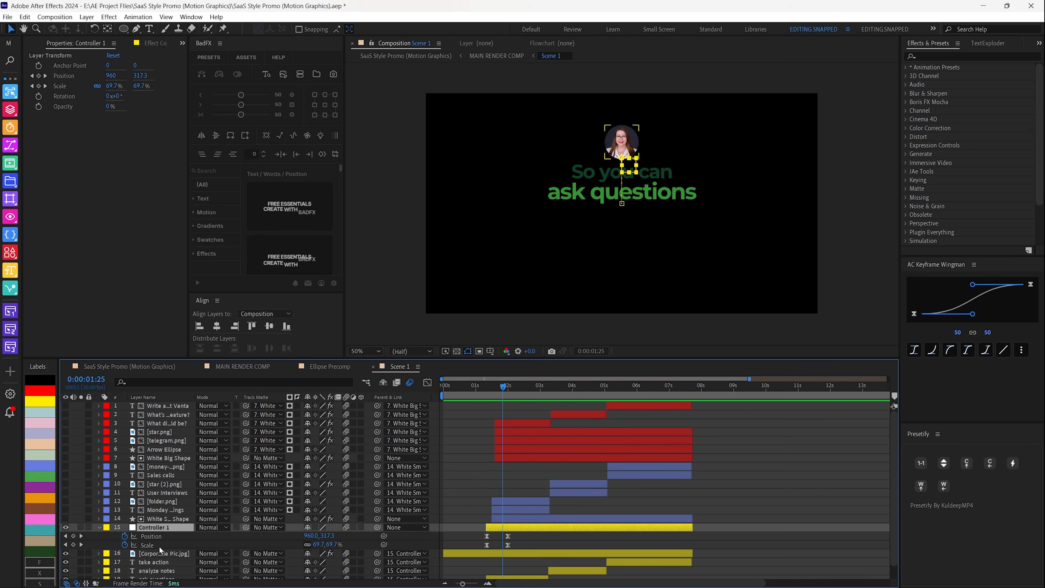
left_click(486, 387)
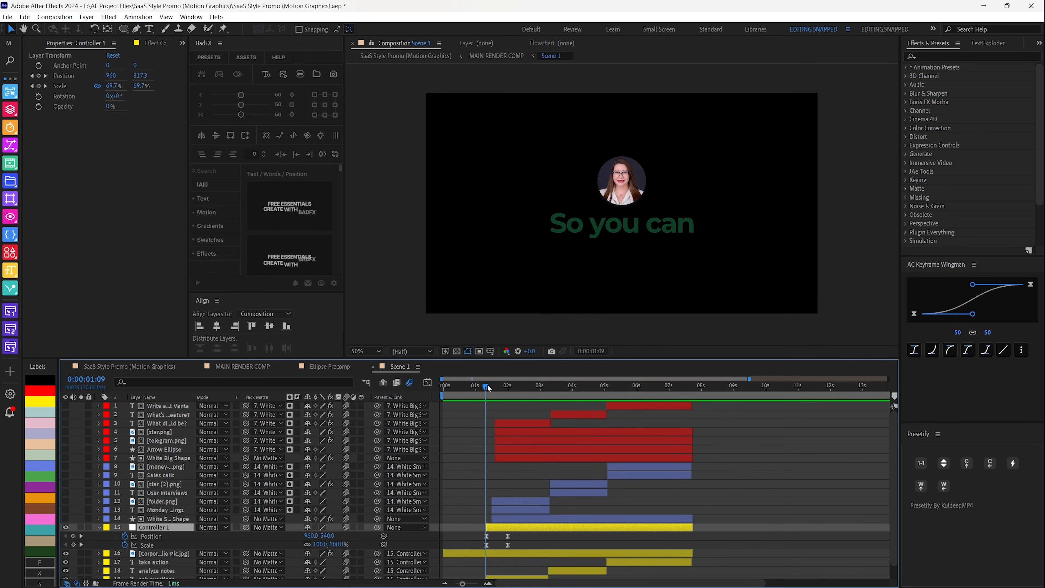
left_click_drag(488, 385, 511, 385)
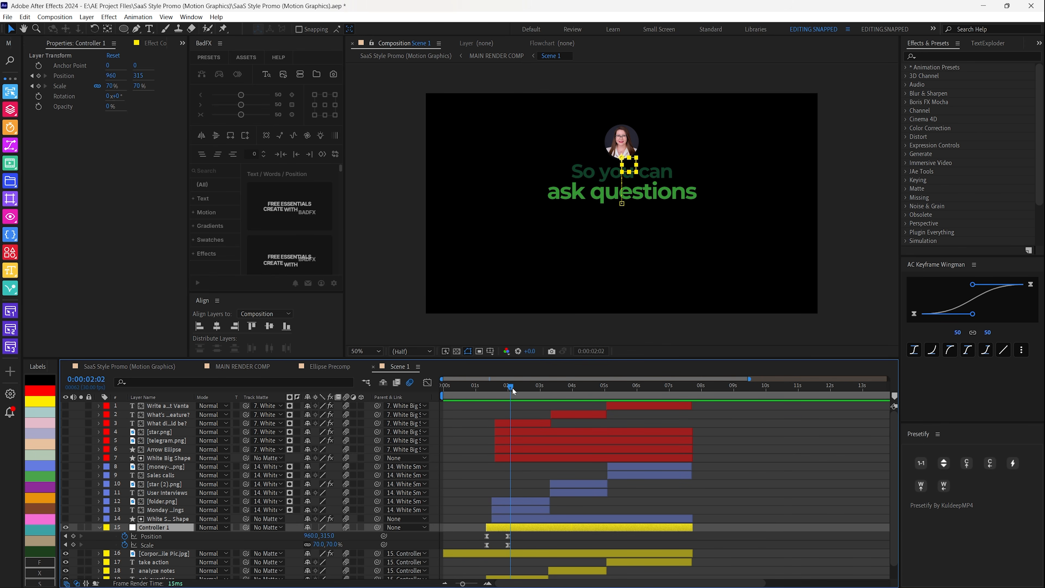
left_click_drag(512, 387, 500, 387)
- Select the "ask questions" text layer and scrub its entrance around 0:00:01:15
scroll(247, 515, "down", 1)
left_click(156, 566)
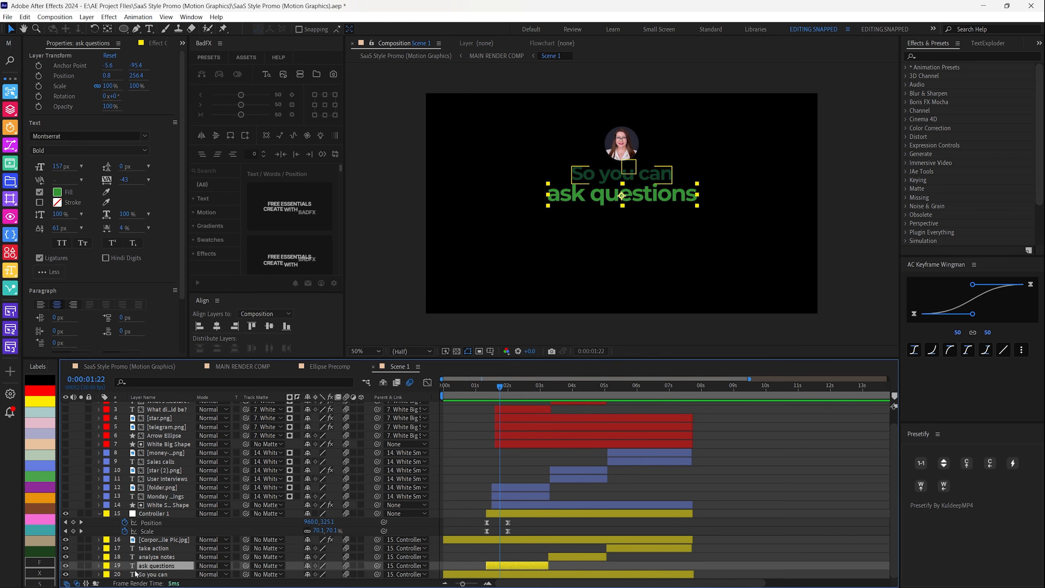
mouse_move(483, 392)
left_mouse_down()
mouse_move(497, 397)
mouse_move(494, 389)
left_mouse_up()
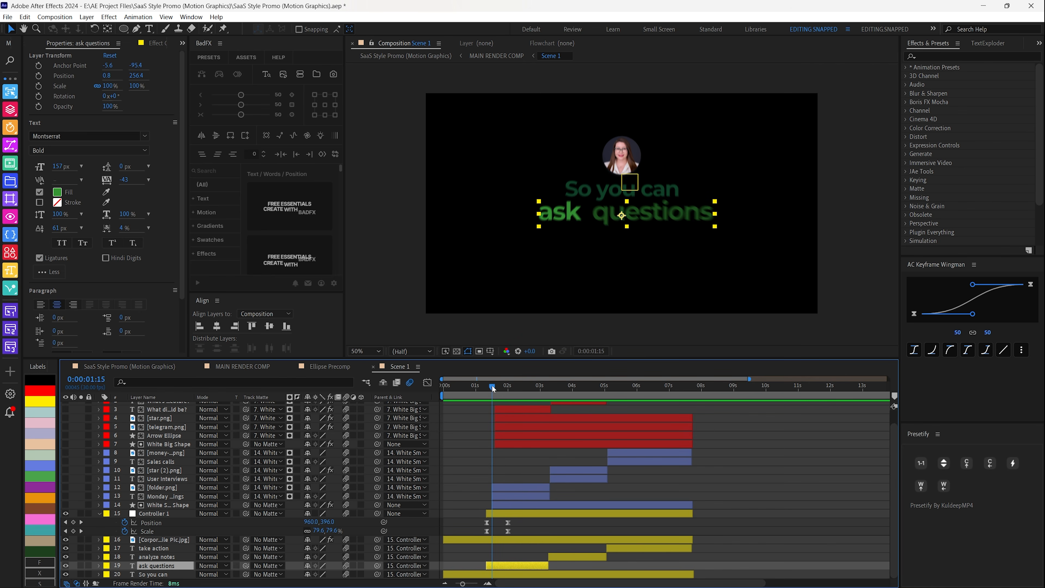
- Turn on visibility for White Small Shape and all layers above it, and return to 0:00:01:14
left_click(165, 505)
left_click(66, 505)
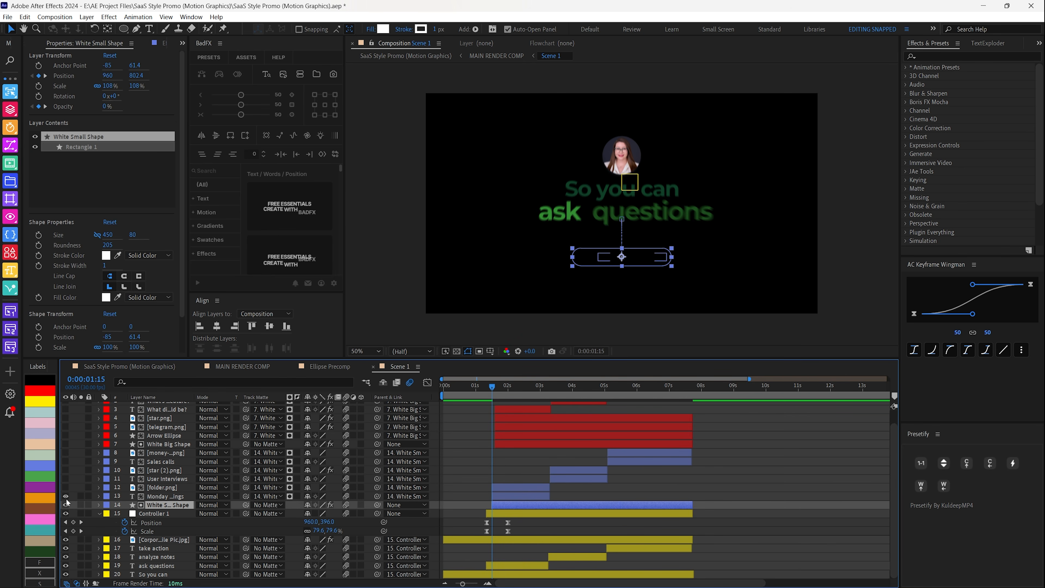
left_click_drag(66, 478, 66, 400)
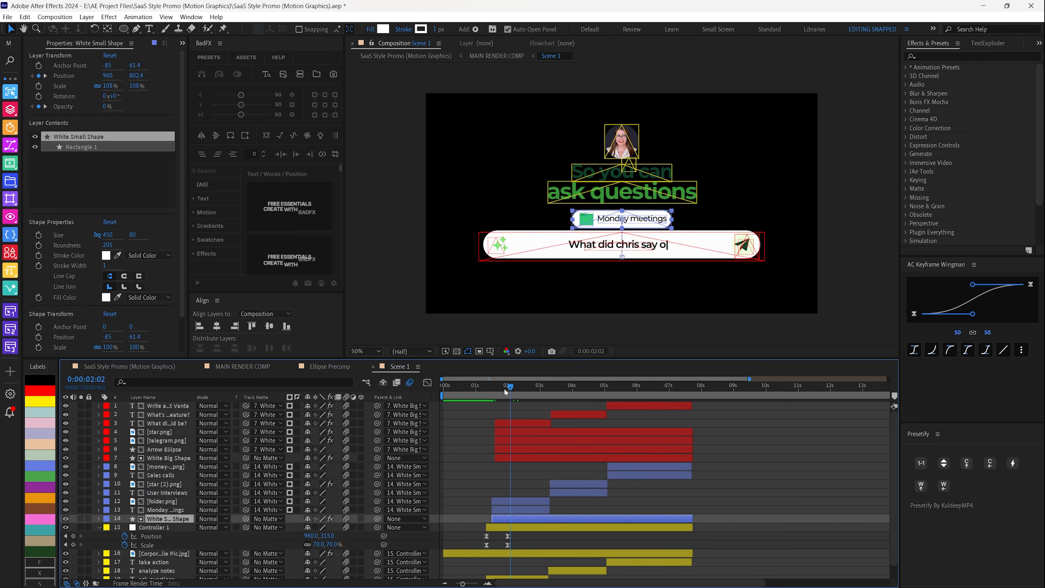
key("Page_Up")
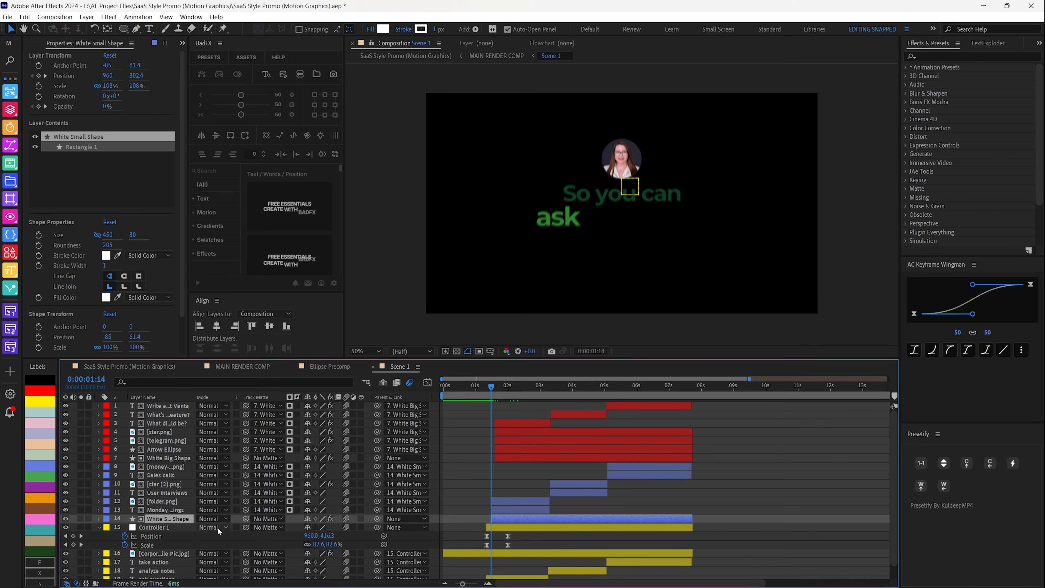
- Activate the Rectangle tool and look at the fill options for White Small Shape without changing them
left_click_drag(123, 31, 160, 29)
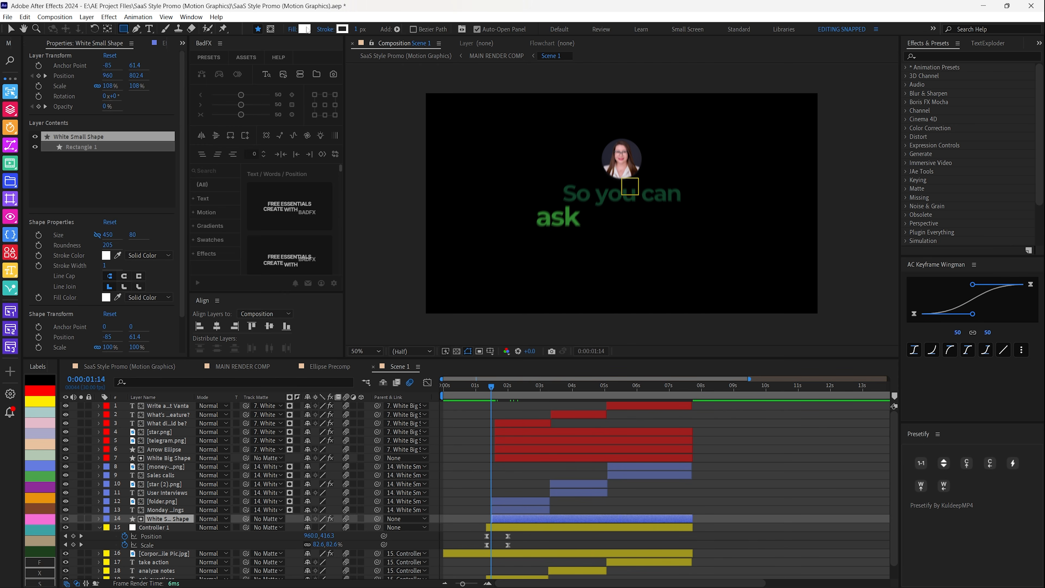
left_click(305, 29)
key("Escape")
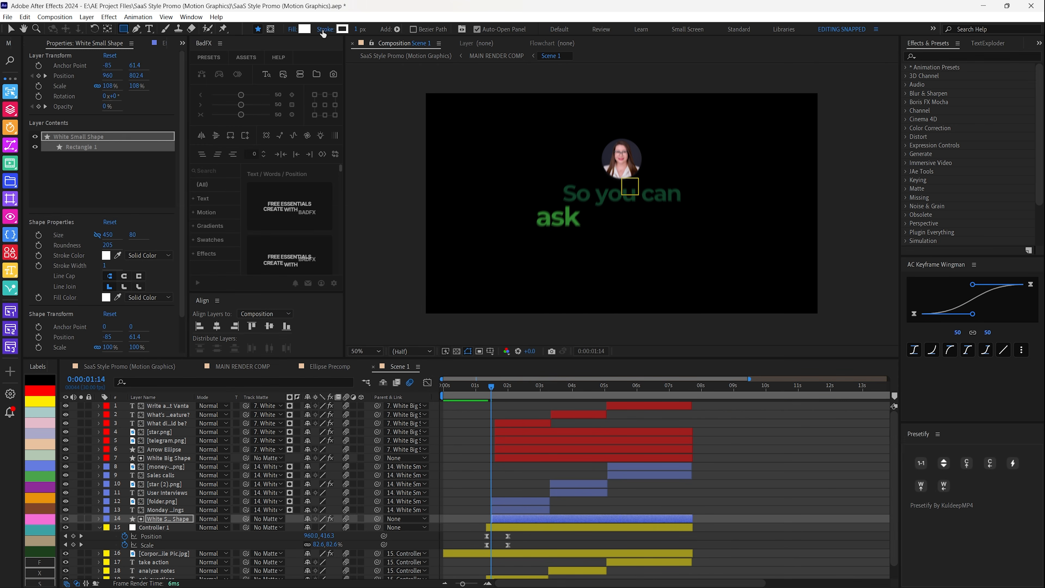
- At 0:00:02:06, examine the small white pill up close by selecting its text, folder.png, White Small Shape and User Interviews layers in turn
left_click(510, 510)
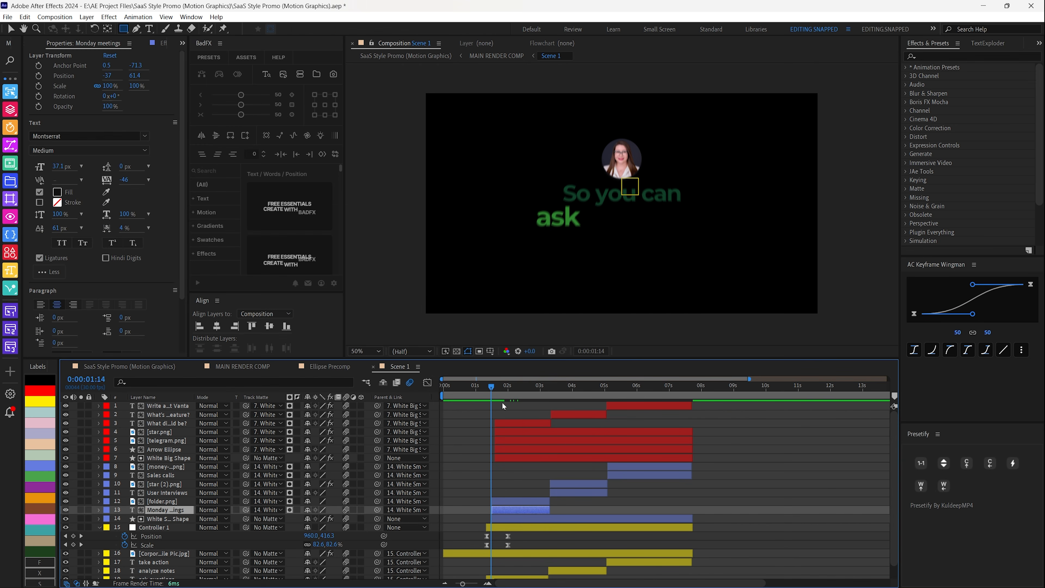
left_click_drag(495, 390, 514, 389)
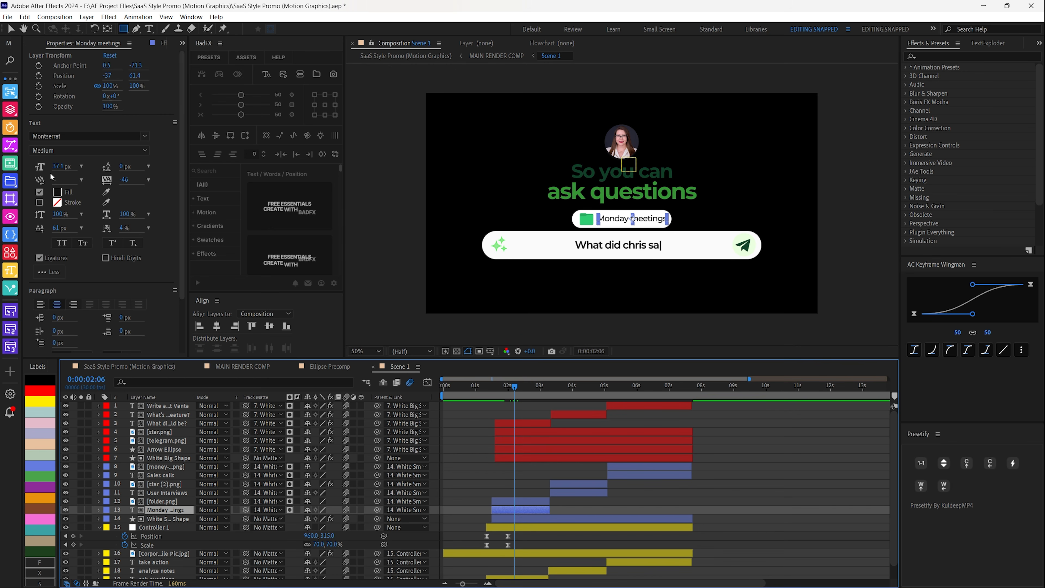
left_click(160, 501)
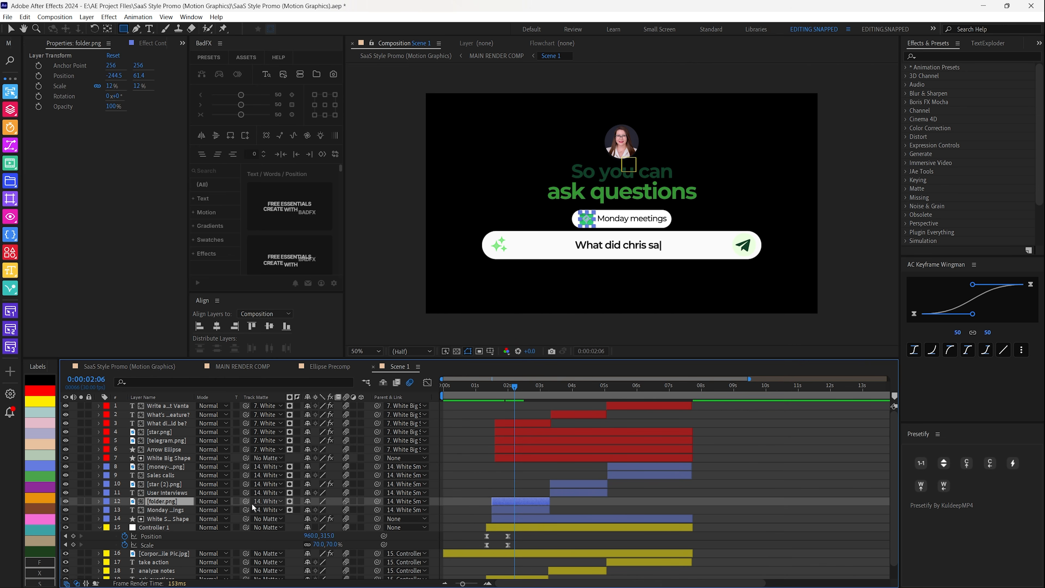
scroll(588, 228, "up", 4)
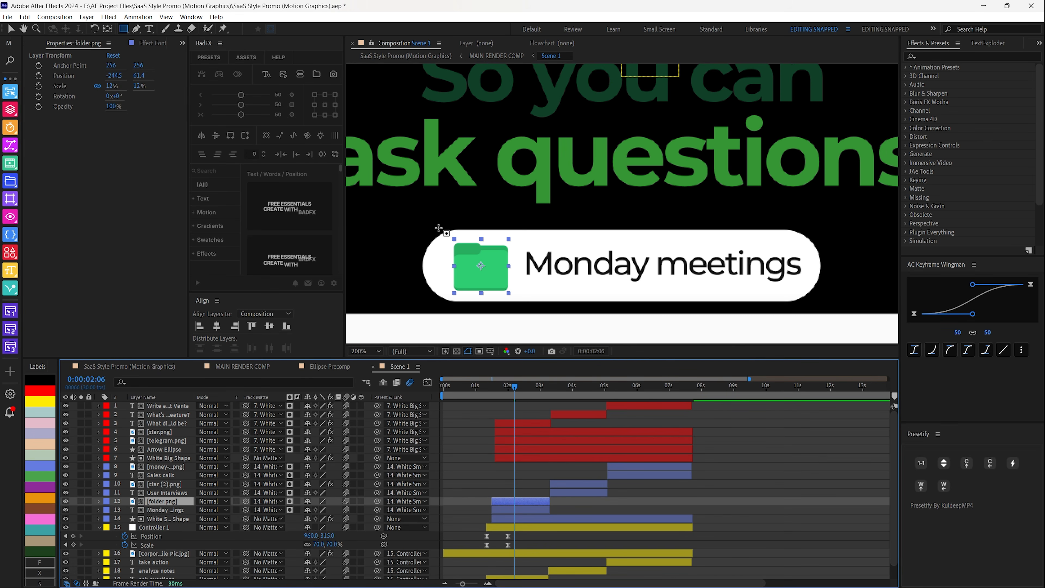
left_click_drag(678, 240, 691, 173)
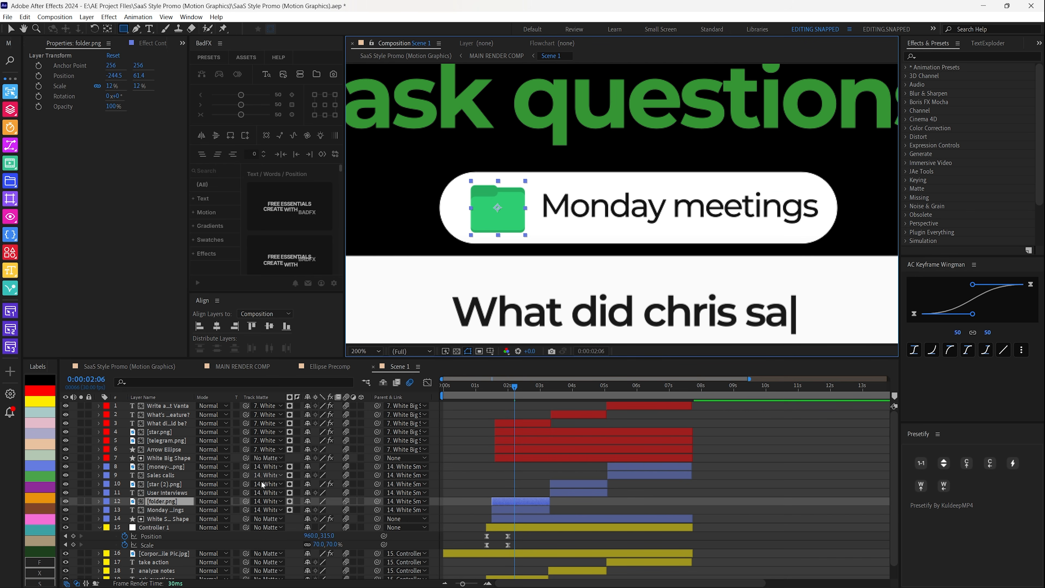
left_click(167, 510)
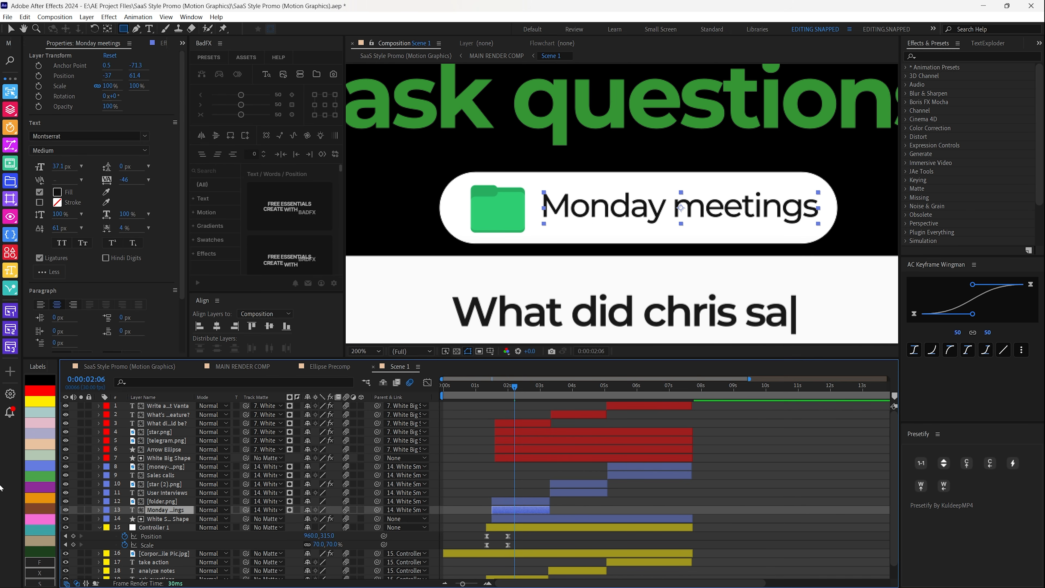
left_click(165, 519)
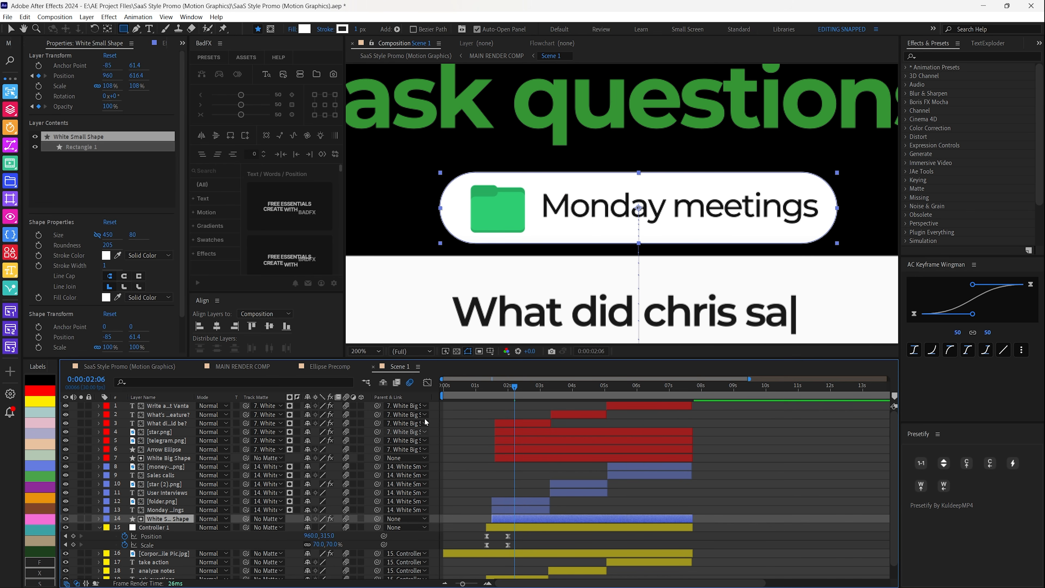
left_click(166, 493)
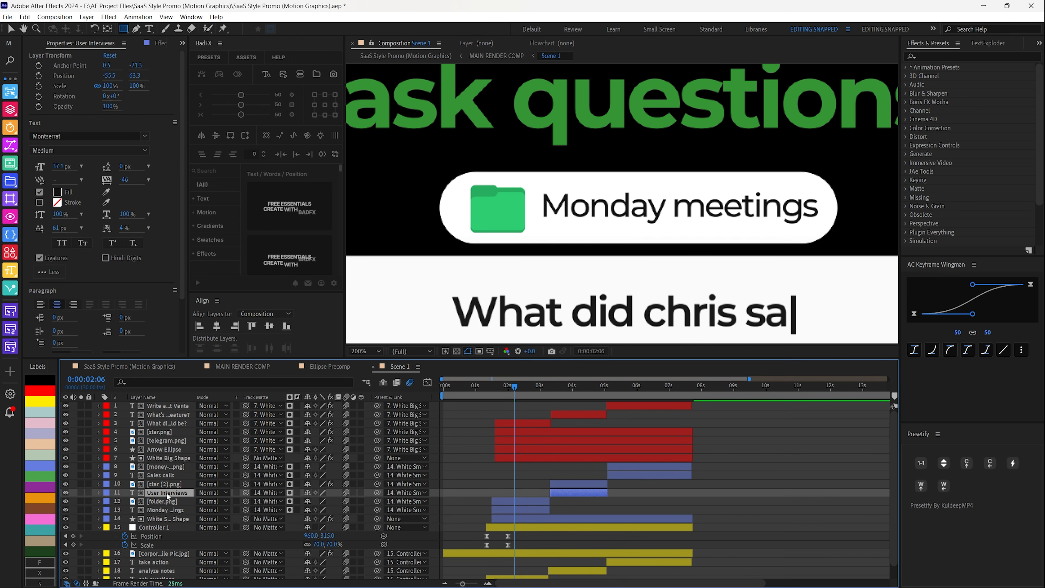
- Scrub the pill's entrance to 0:00:01:26 and check how folder.png and the Monday meetings text relate to White Small Shape
left_click_drag(502, 387, 497, 386)
left_click_drag(496, 385, 503, 391)
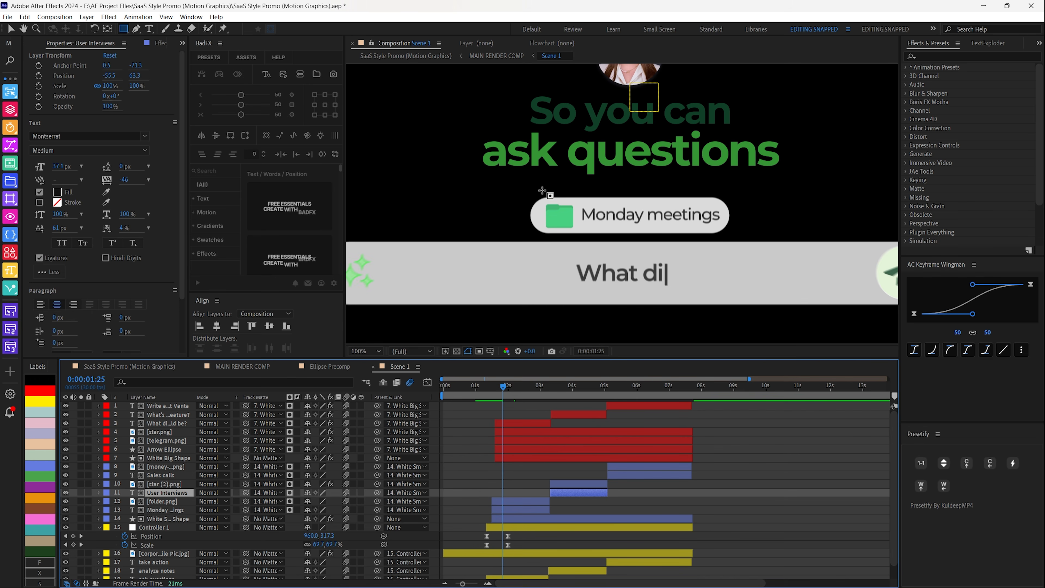
left_click_drag(492, 389, 504, 390)
left_click(501, 519)
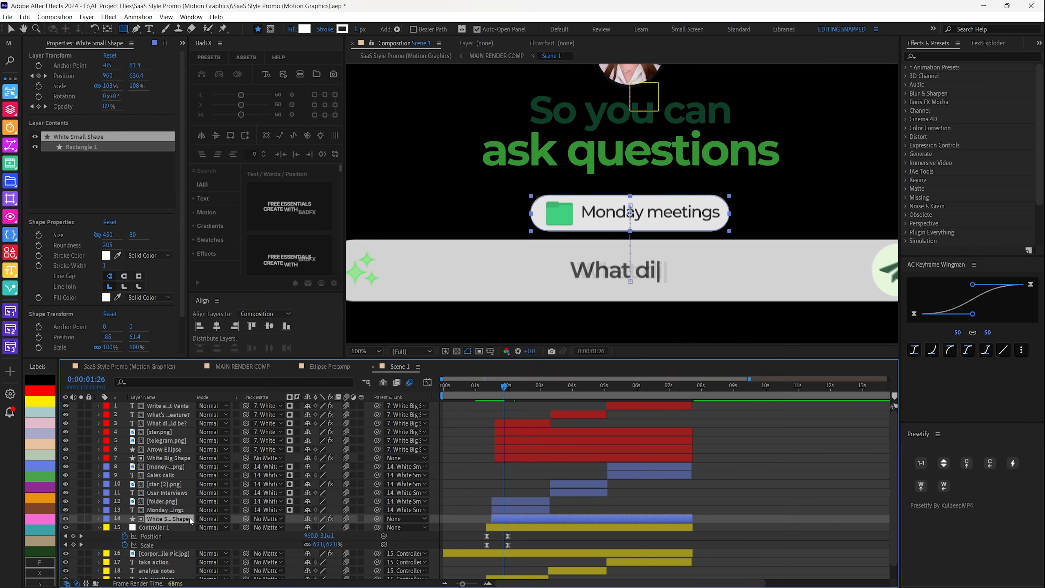
left_click(160, 502)
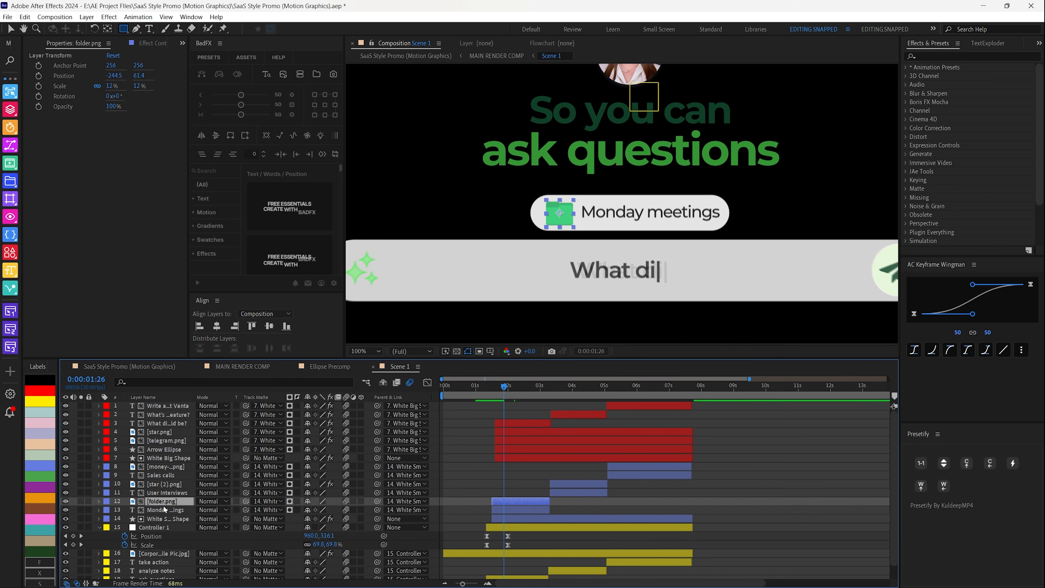
left_click(160, 509)
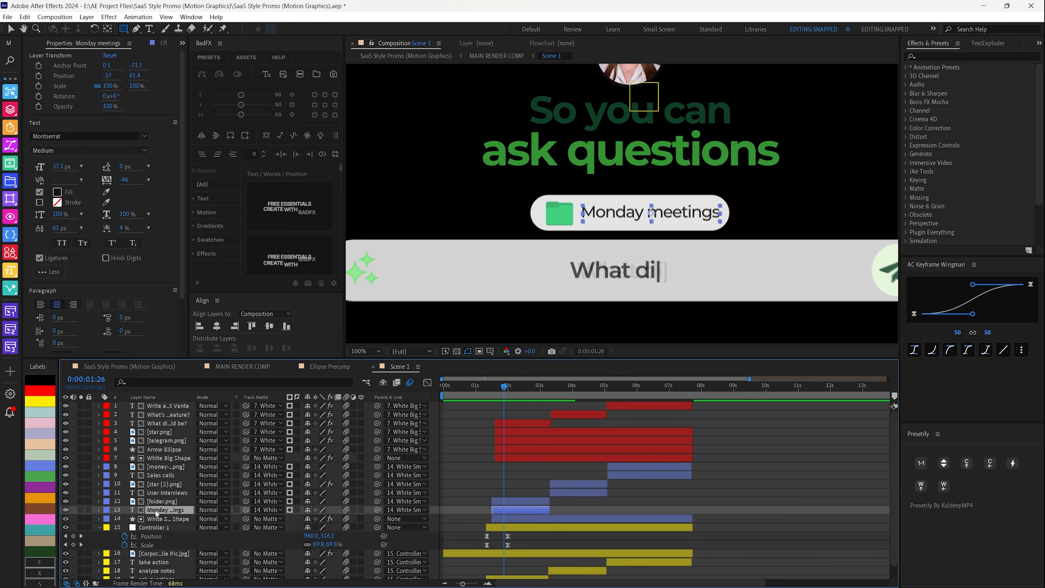
left_click(168, 519)
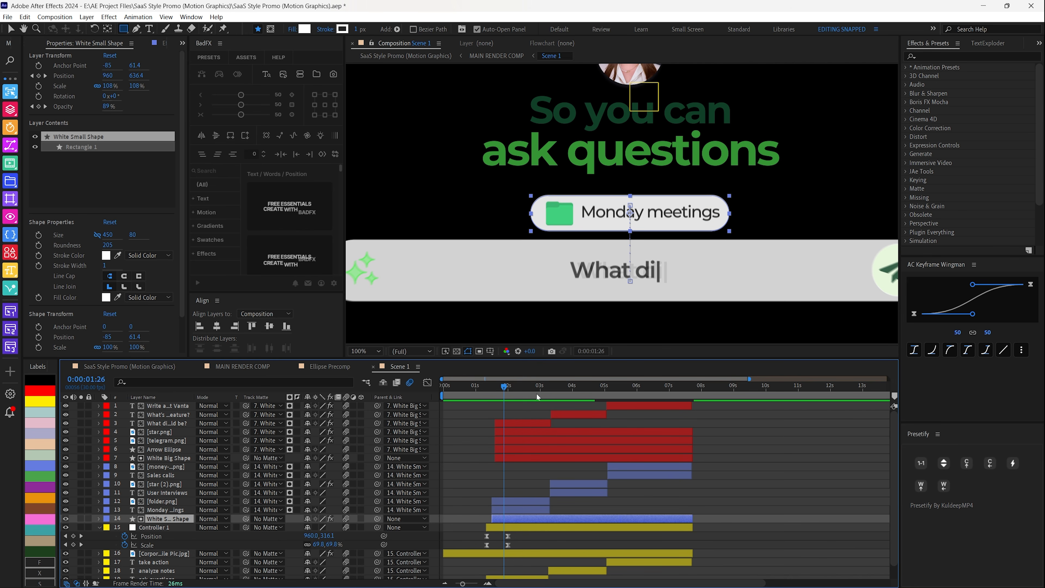
- Reveal White Small Shape's Position and Opacity keyframes and scrub its entrance from 0:00:01:15 to 0:00:02:13
left_click_drag(537, 396, 493, 396)
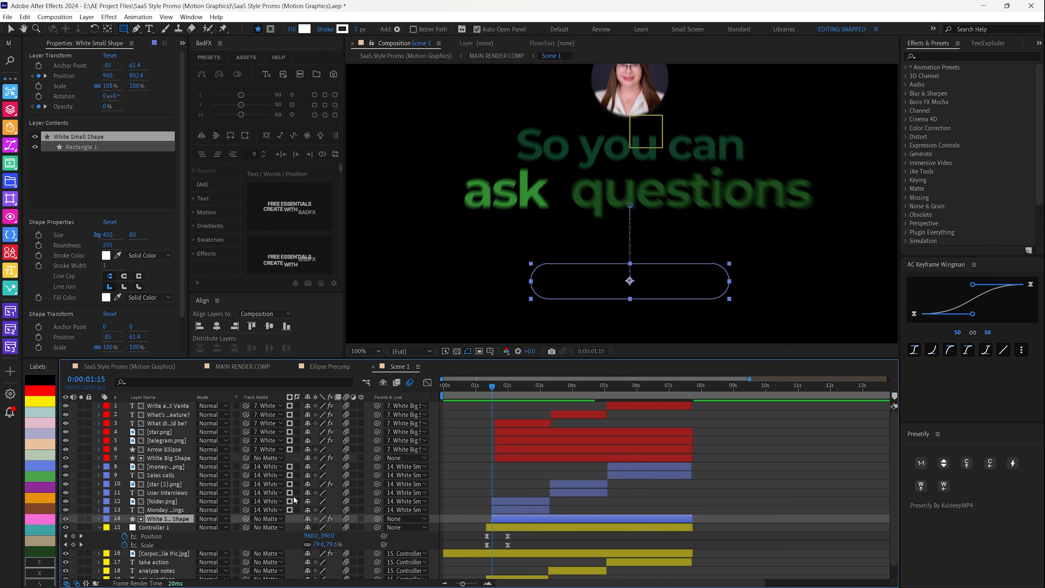
key("u")
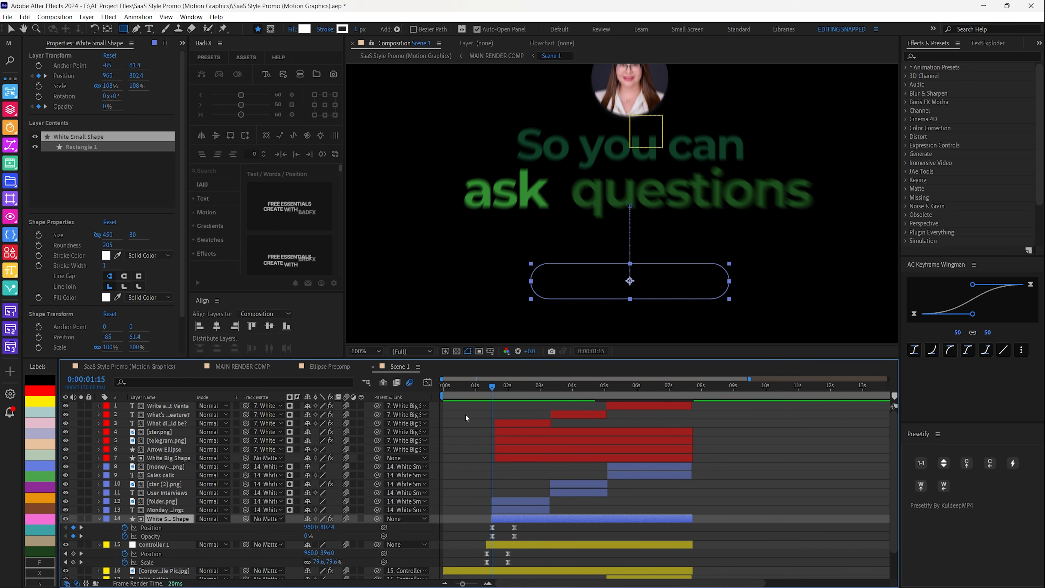
left_click_drag(492, 389, 516, 393)
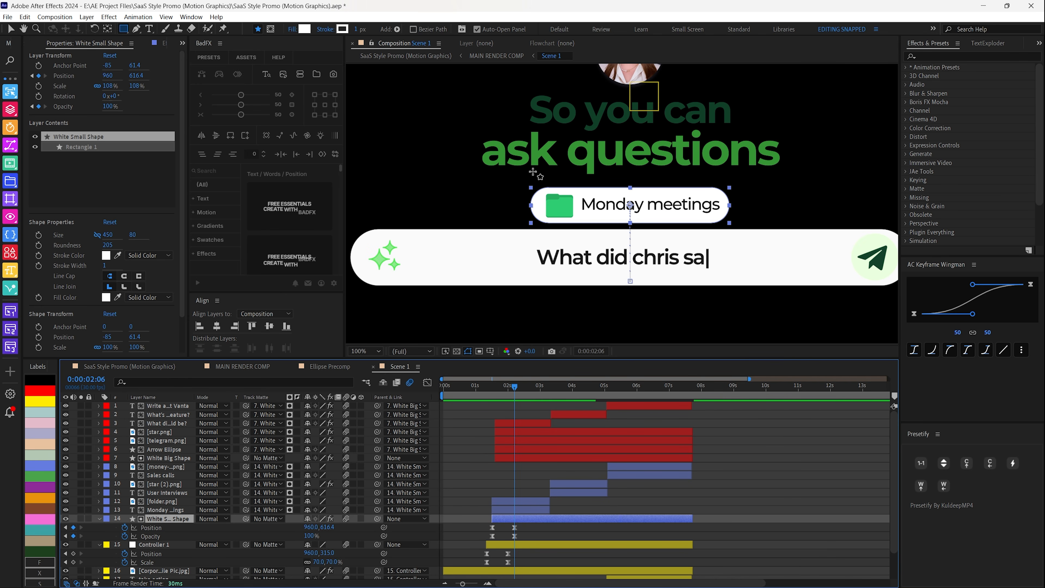
left_click_drag(492, 391, 522, 392)
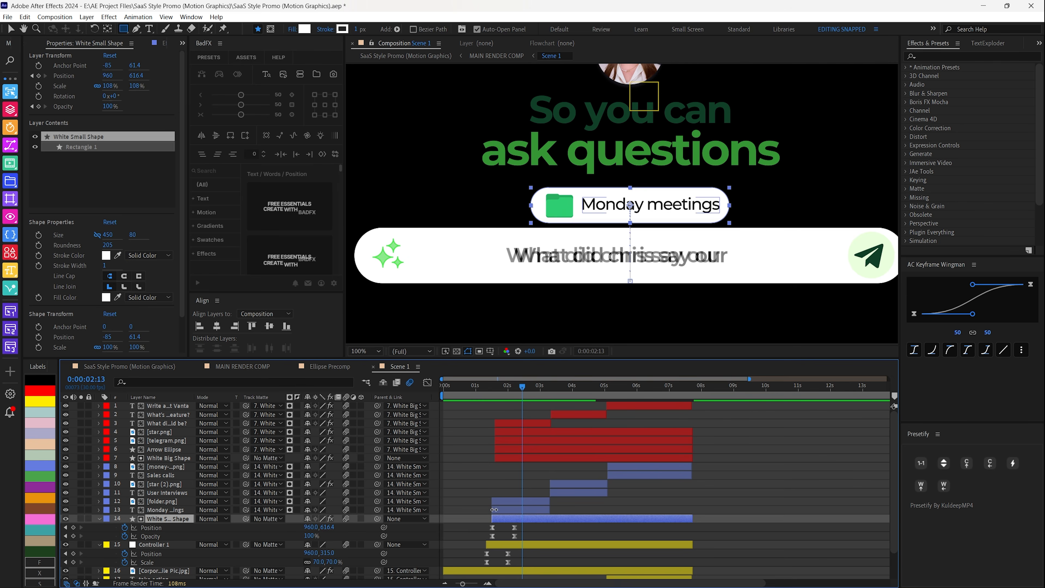
- At 0:00:02:08, select the star.png layer and White Big Shape in turn to examine the large search bar
left_click(556, 493)
mouse_move(510, 391)
left_mouse_down()
mouse_move(495, 388)
mouse_move(517, 386)
left_mouse_up()
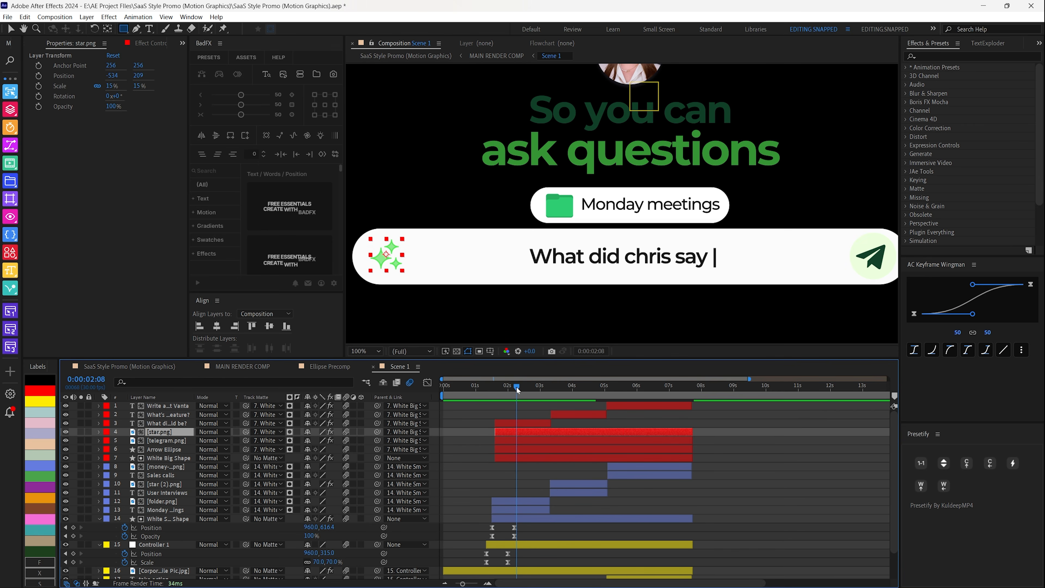
left_click(177, 433)
left_click(170, 458)
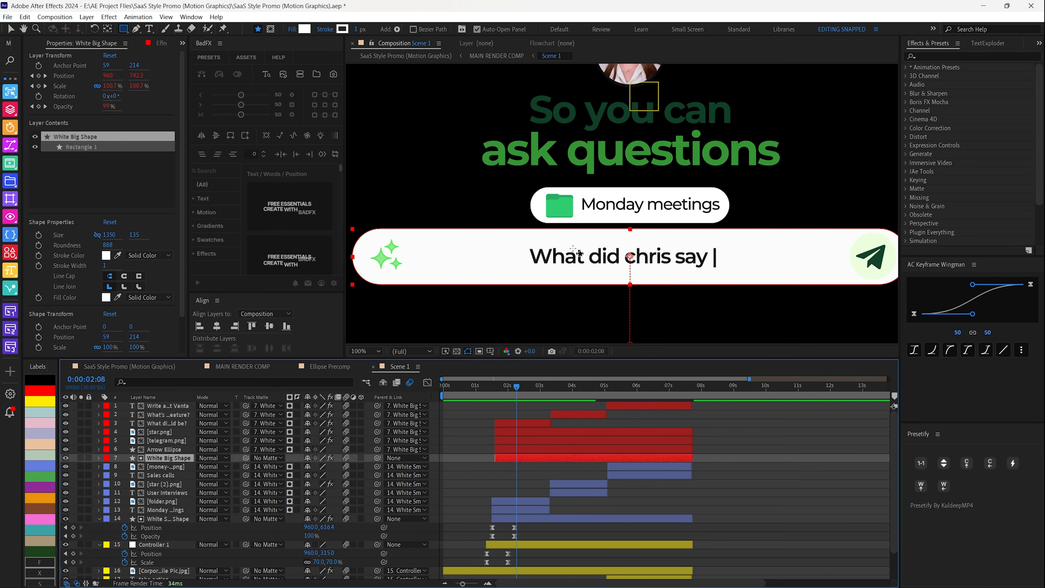
scroll(616, 249, "down", 1)
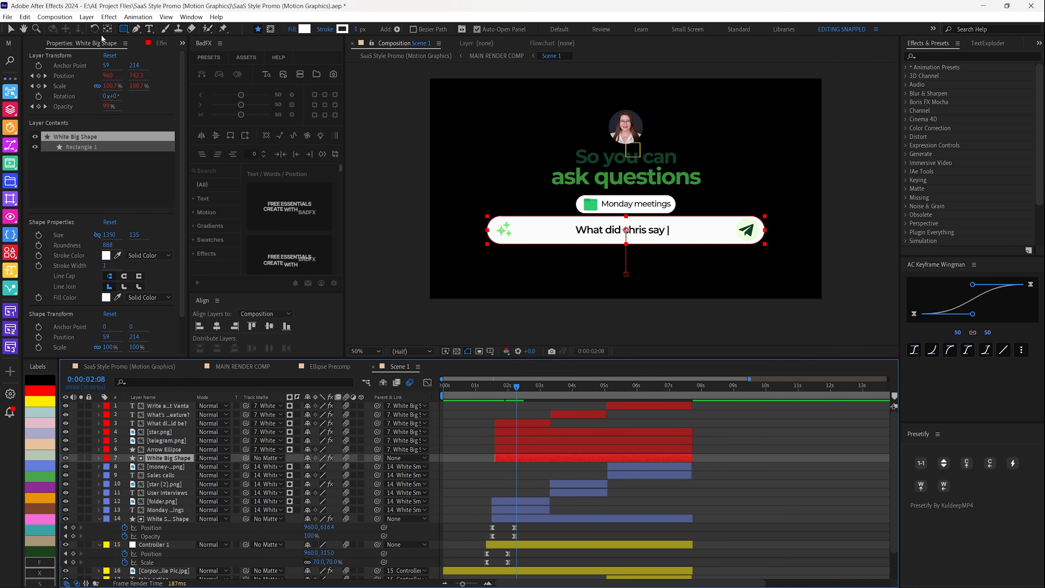
- Choose the Rounded Rectangle tool used for White Big Shape and inspect the search bar's send-icon end up close
left_click(127, 29)
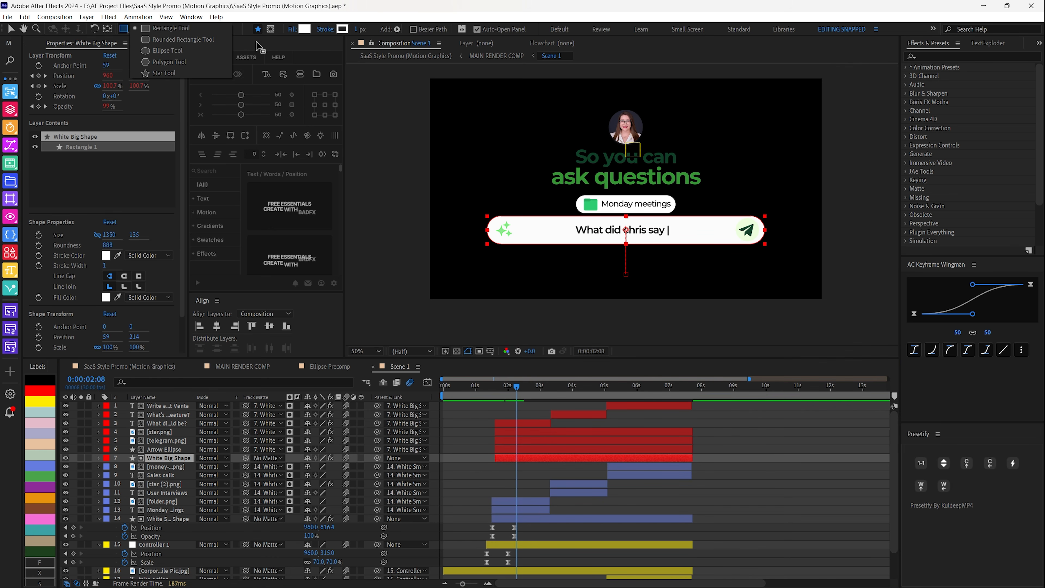
left_click(158, 41)
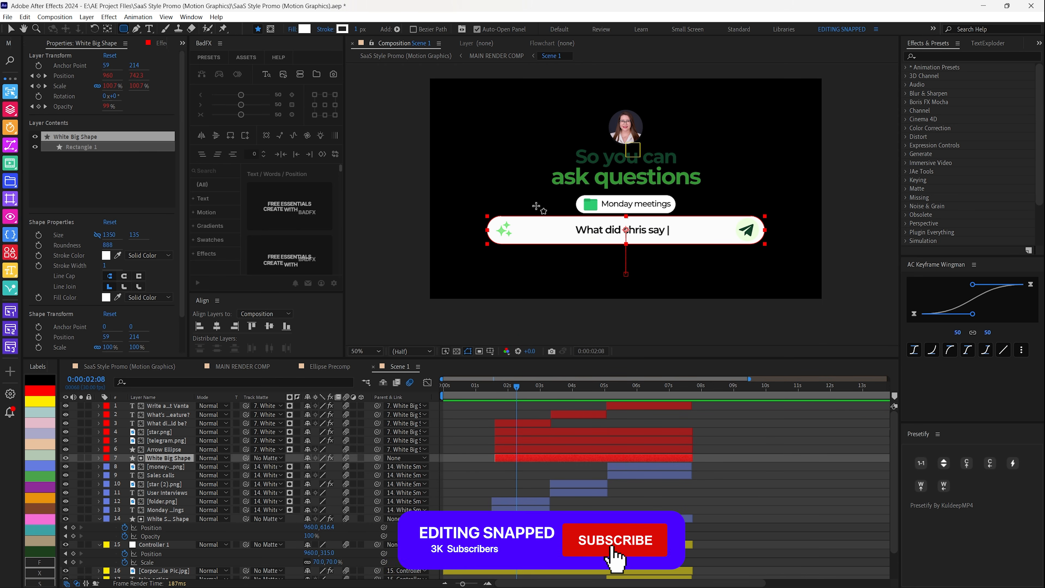
scroll(539, 208, "up", 1)
key("h")
mouse_move(485, 178)
left_mouse_down()
mouse_move(569, 153)
mouse_move(567, 165)
mouse_move(338, 140)
left_mouse_up()
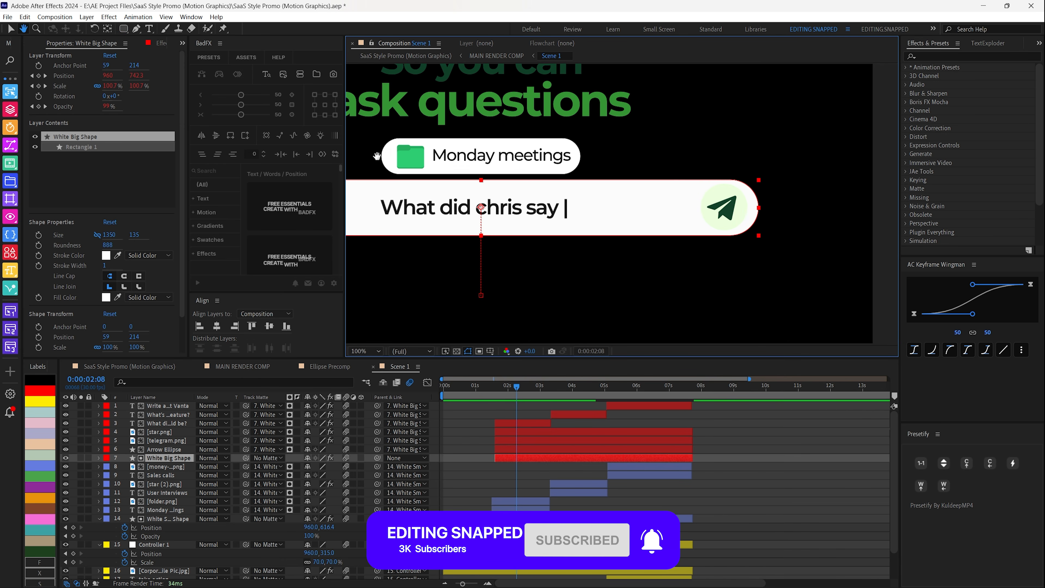
key("q")
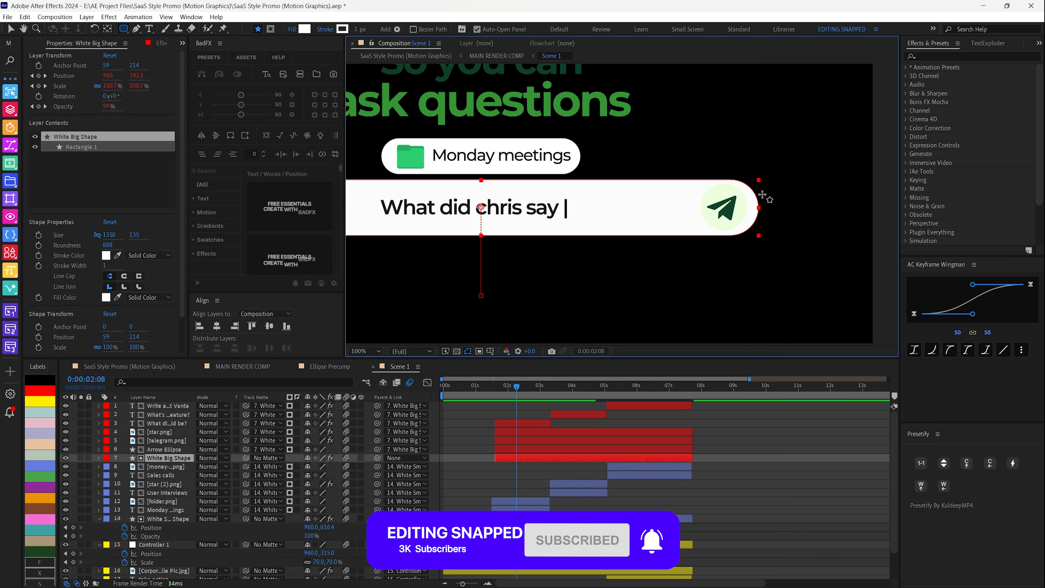
- Toggle the Arrow Ellipse layer's visibility to examine the circle behind the send icon, and switch to the Ellipse tool
left_click(156, 450)
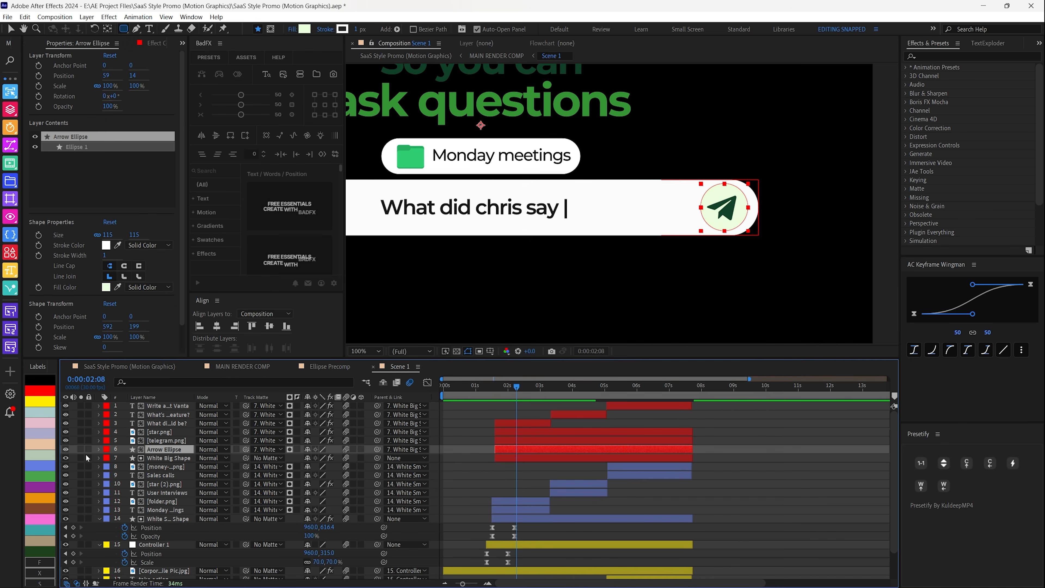
left_click(66, 450)
left_click(66, 449)
left_click(65, 449)
left_click_drag(124, 31, 145, 51)
left_click(304, 30)
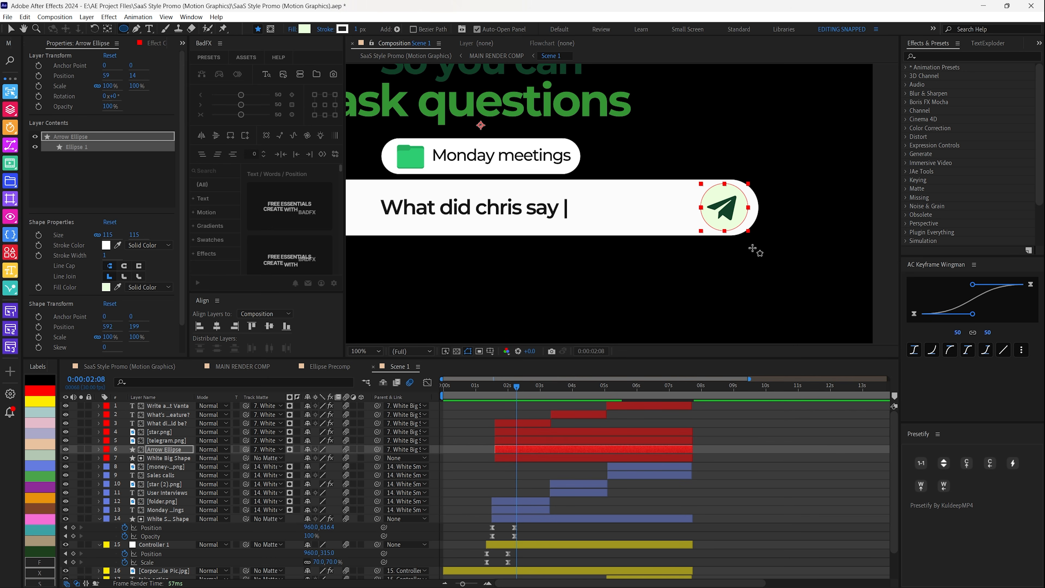
- Select telegram.png and star.png in turn to examine the search bar's icons, and scrub back to 0:00:01:19
left_click(151, 440)
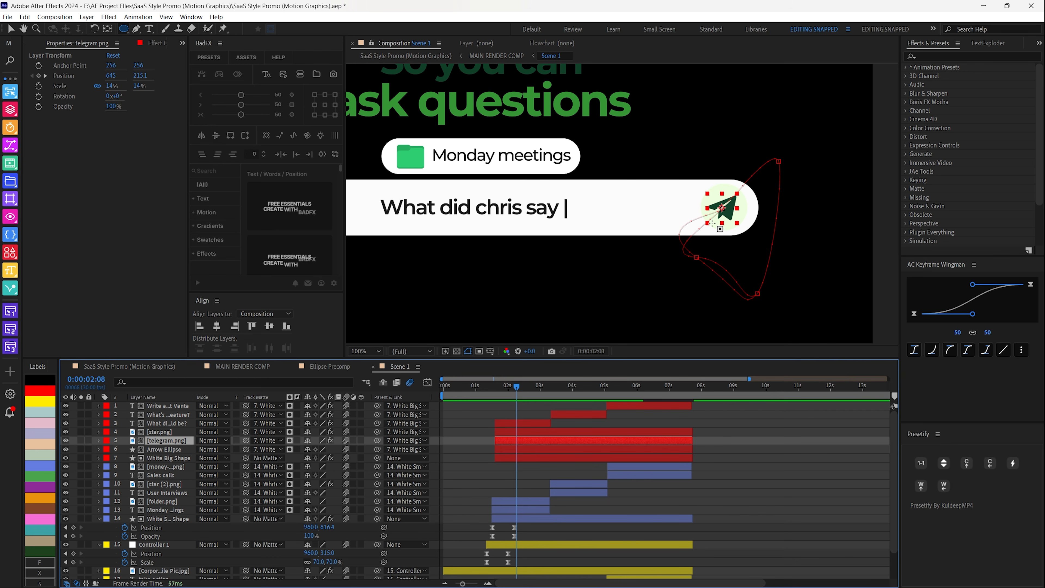
left_click(154, 433)
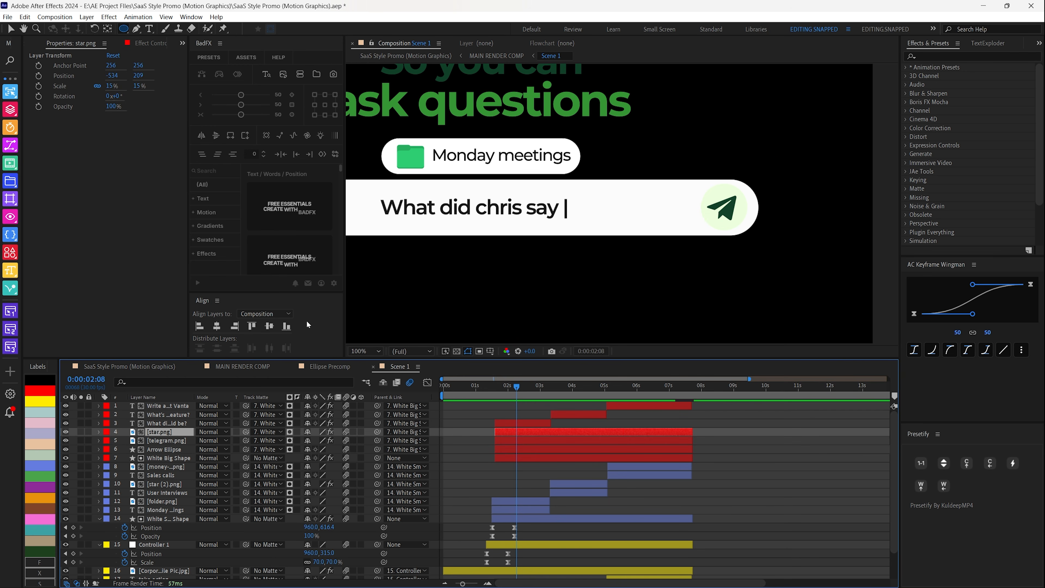
left_click_drag(389, 257, 666, 237)
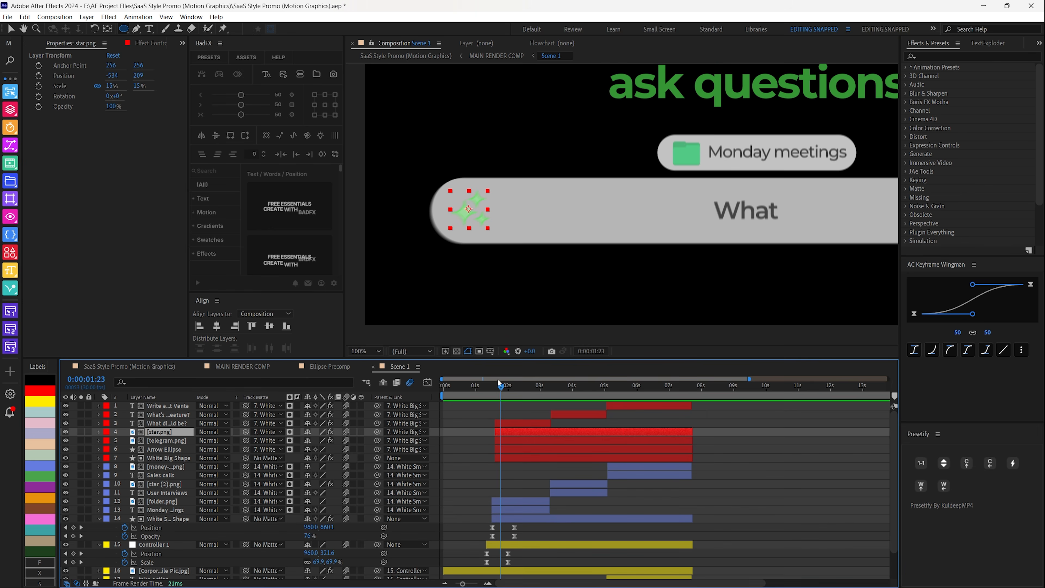
left_click(496, 386)
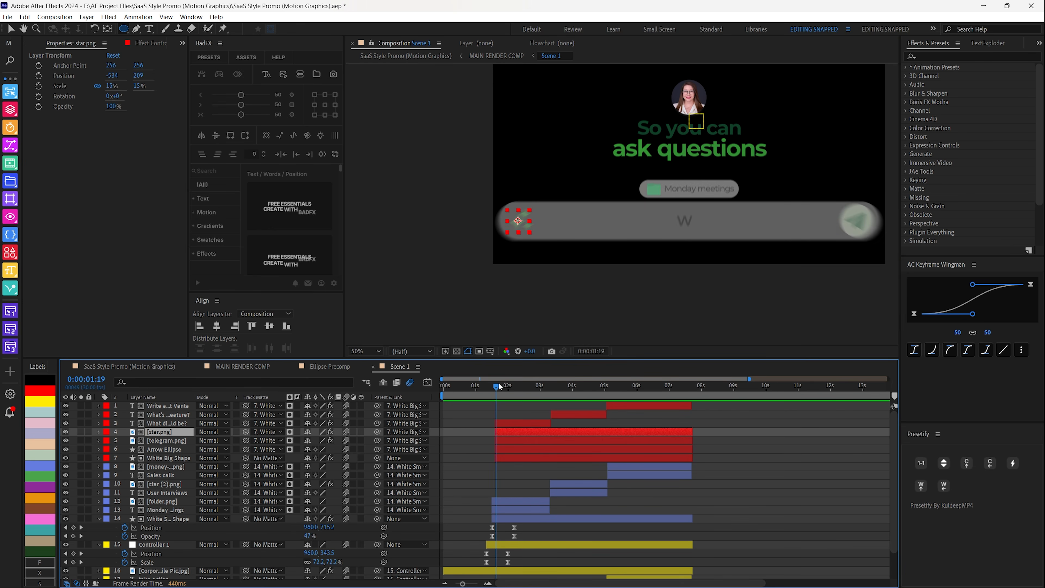
- Select the Q1 OKR question text, scrub its typing animation to 0:00:02:29 and search the effects and presets for "typew"
left_click(167, 423)
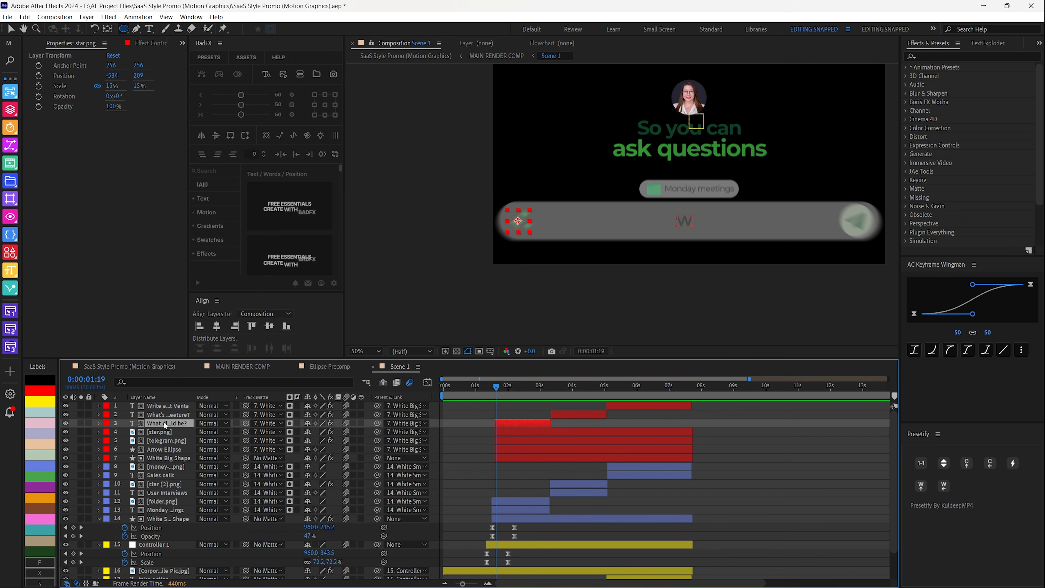
left_click_drag(500, 387, 540, 387)
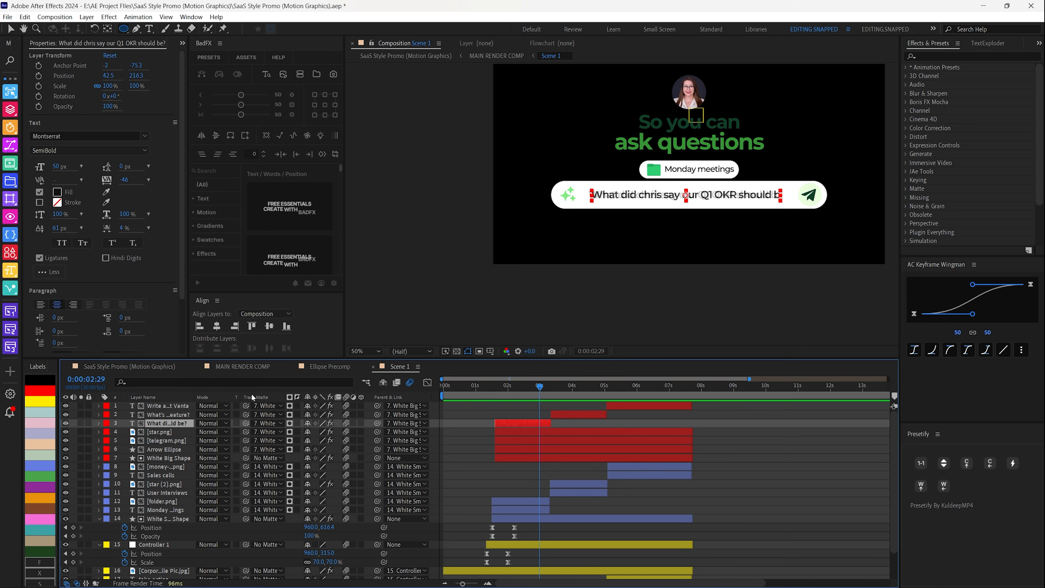
left_click(939, 56)
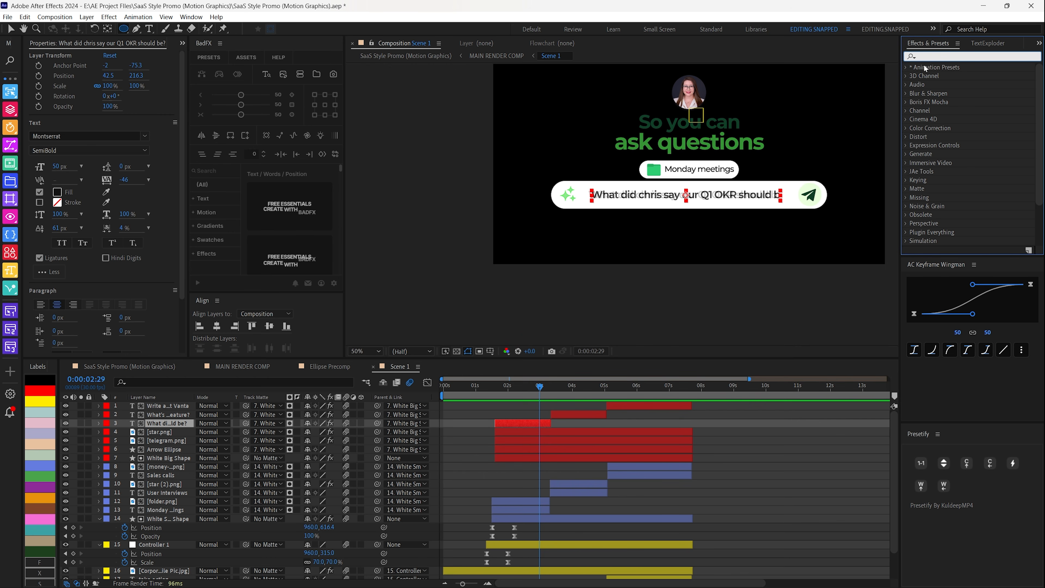
type("typew")
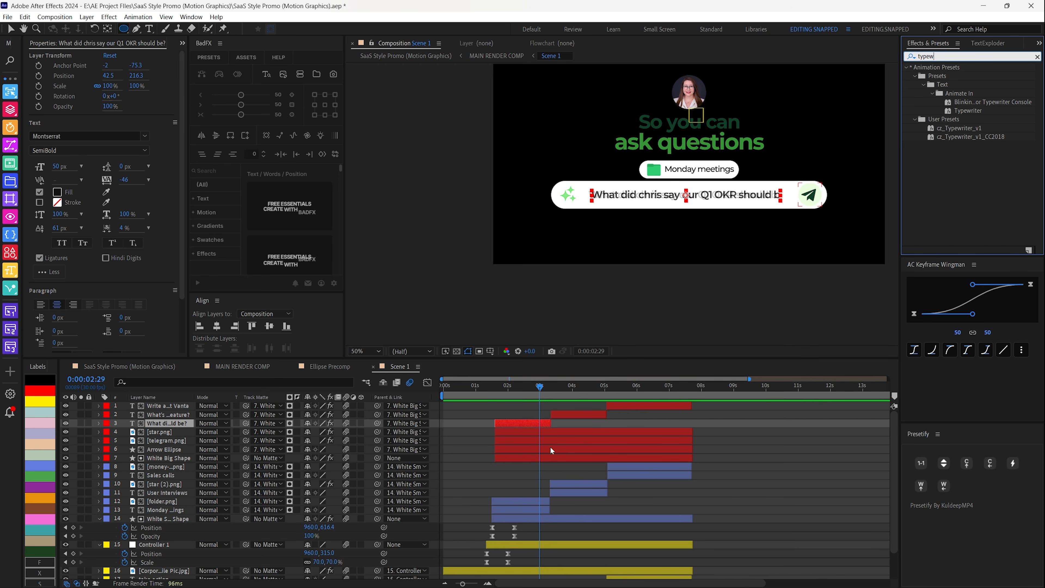
- At 0:00:01:26, check how the follow-up email text, Q1 OKR text and Arrow Ellipse layers relate to White Big Shape
left_click_drag(535, 394, 503, 396)
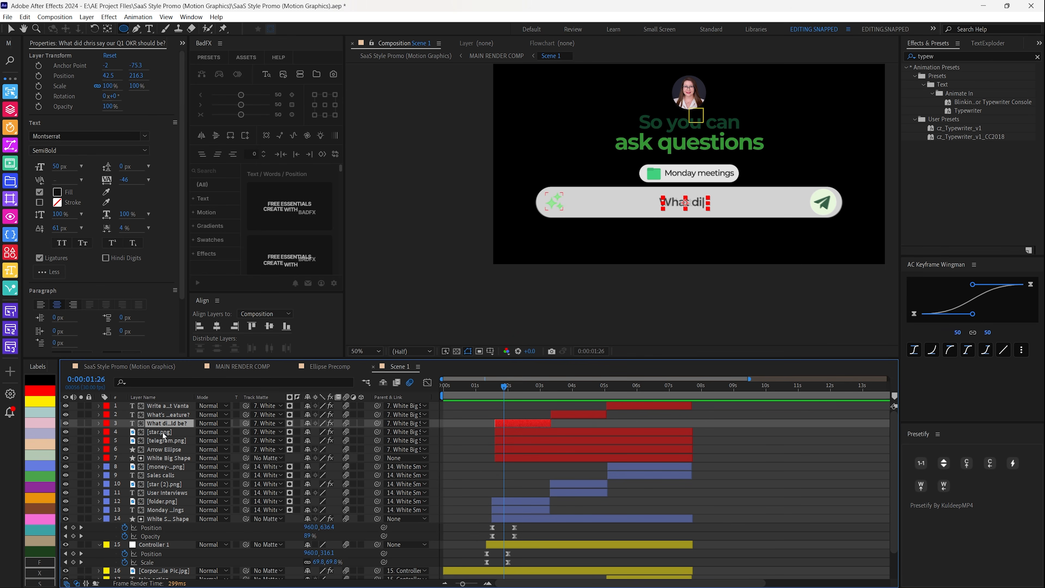
left_click(160, 407)
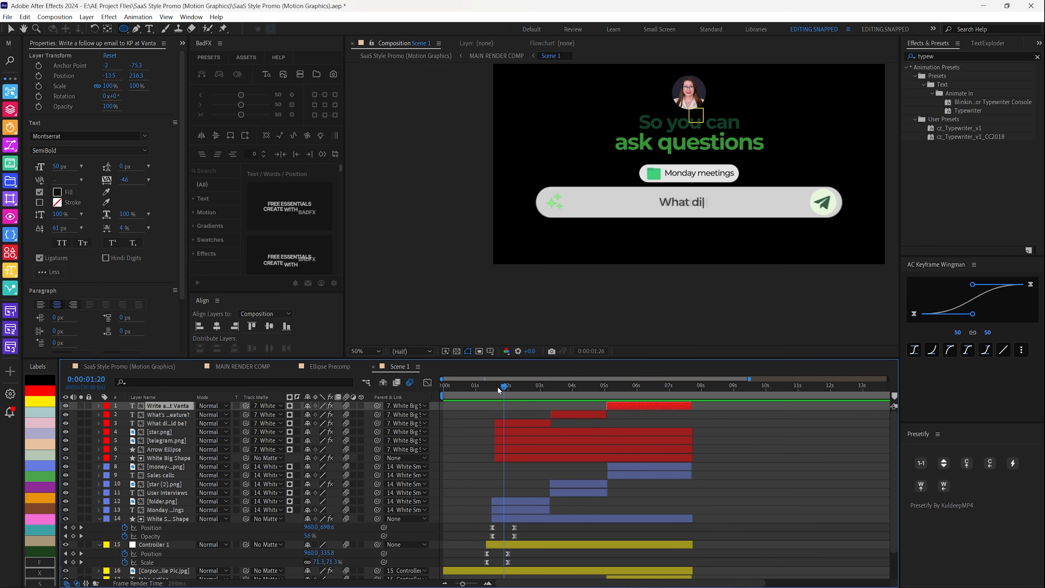
mouse_move(505, 389)
left_mouse_down()
mouse_move(665, 392)
mouse_move(504, 389)
left_mouse_up()
left_click(163, 426)
left_click(160, 449)
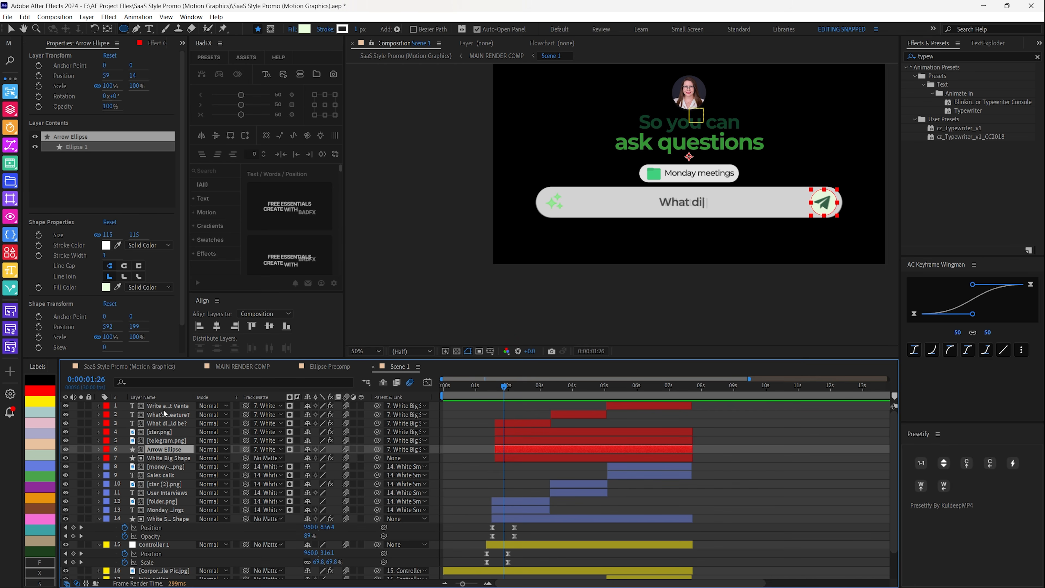
left_click(170, 458)
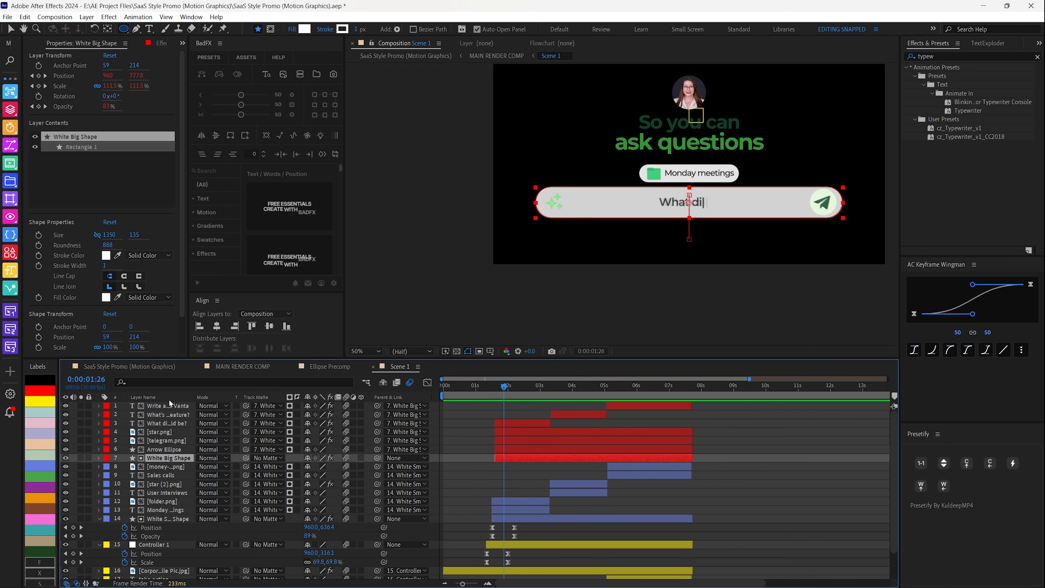
- Reveal White Big Shape's Position, Scale and Opacity keyframes and preview its entrance from 0:00:01:18
left_click_drag(507, 389, 539, 388)
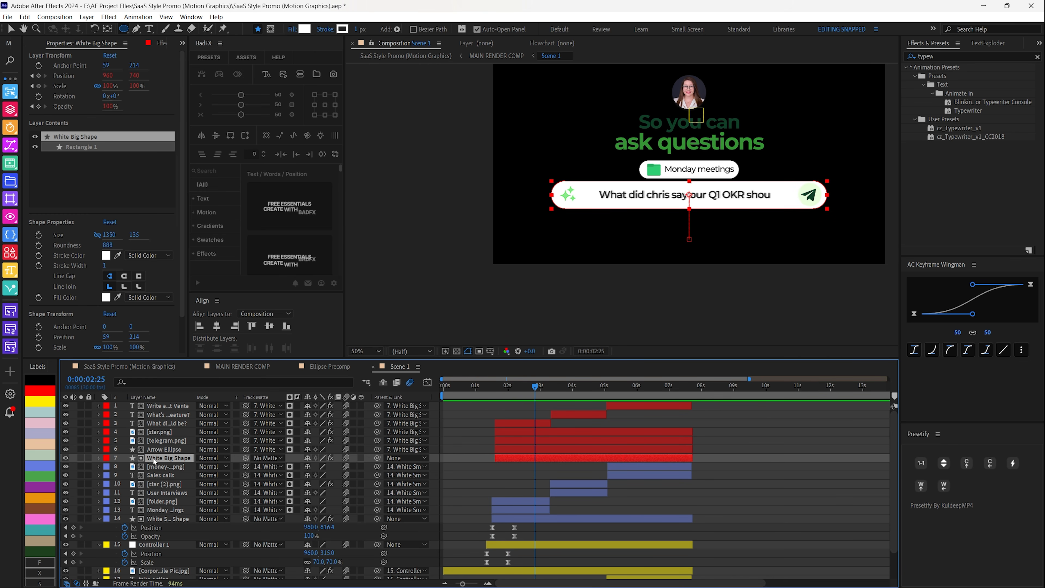
key("u")
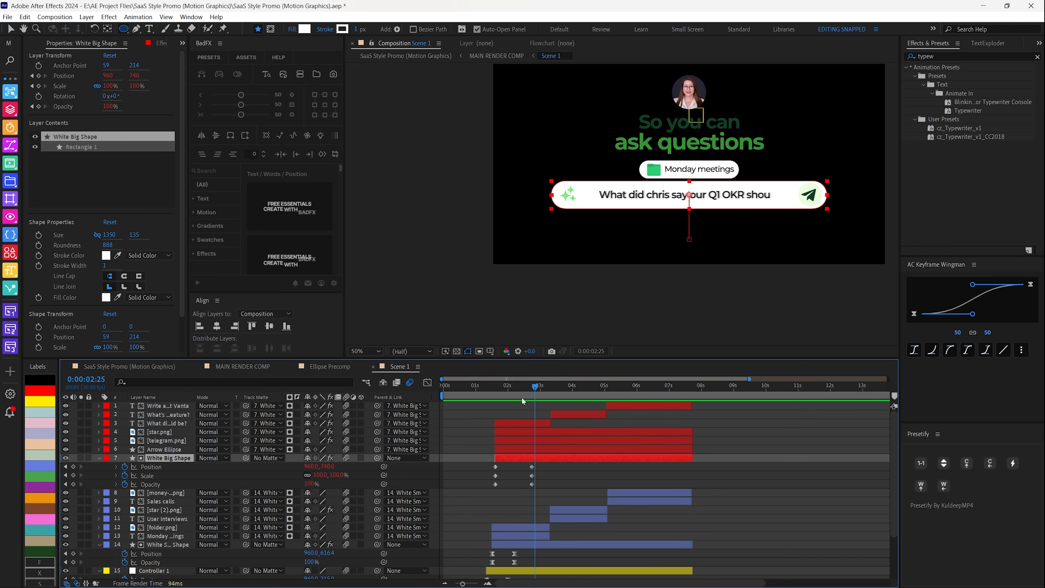
left_click_drag(522, 401, 496, 393)
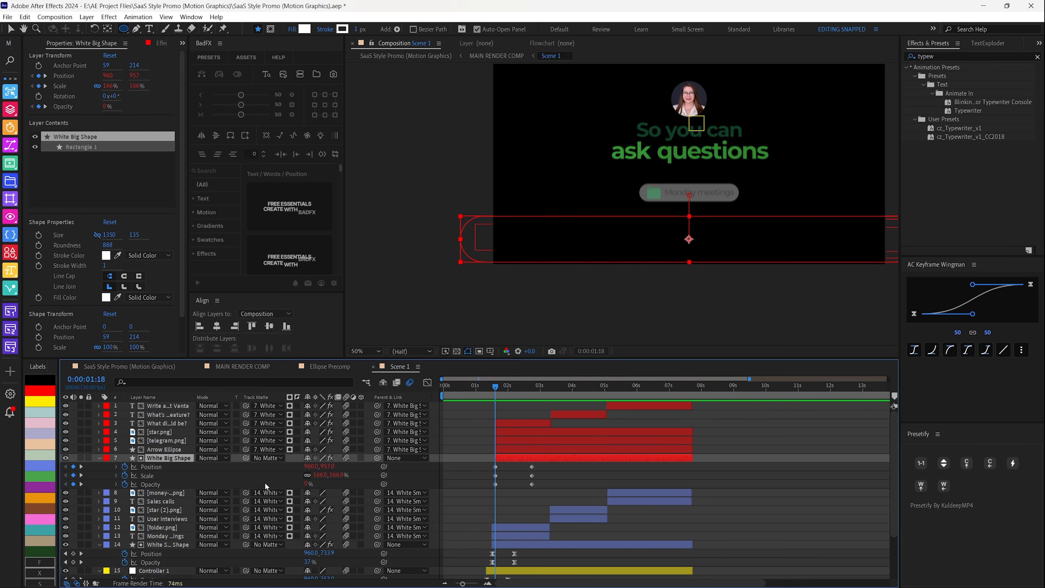
key("space")
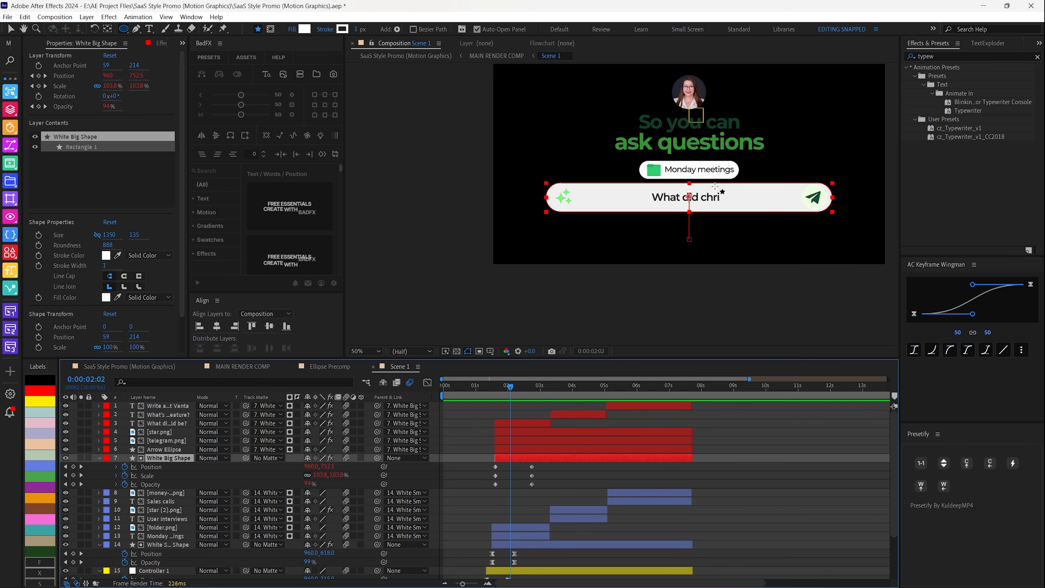
mouse_move(486, 388)
left_mouse_down()
mouse_move(517, 389)
mouse_move(496, 389)
left_mouse_up()
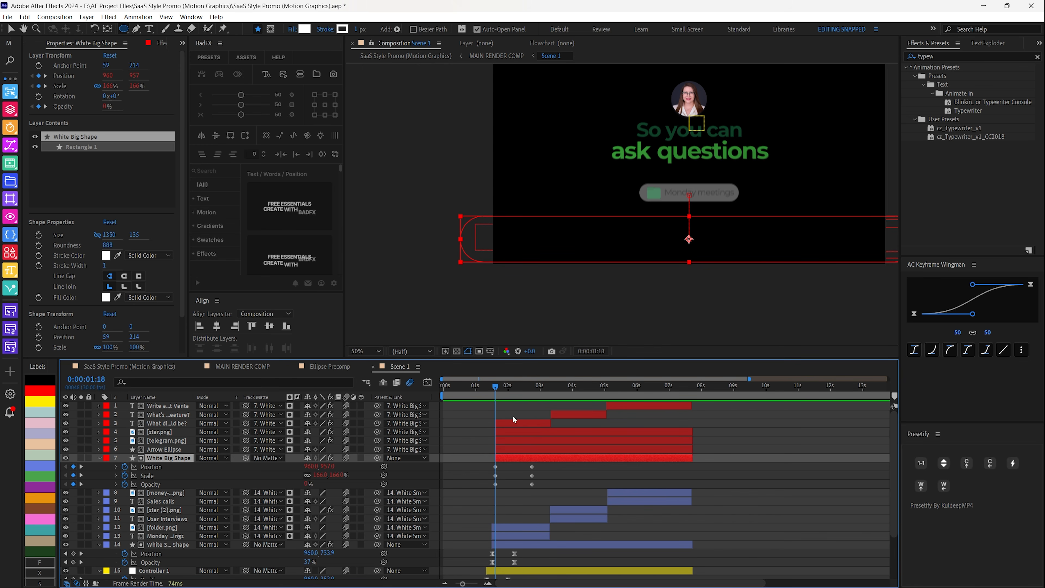
key("space")
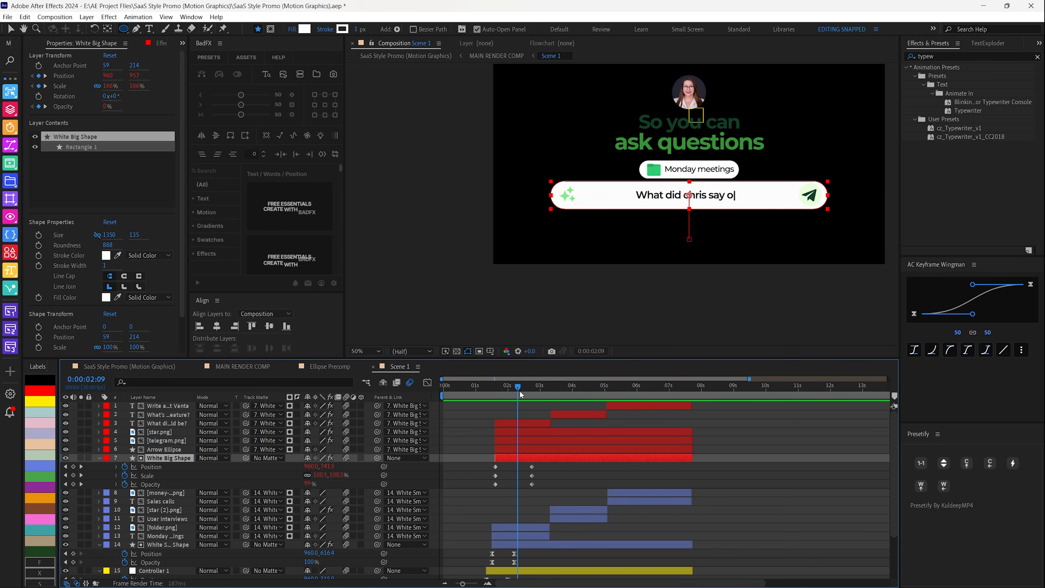
- Select the Q1 OKR question text and scrub through the search bar's text changes up to 0:00:05:00, returning to 0:00:02:10
left_click(514, 423)
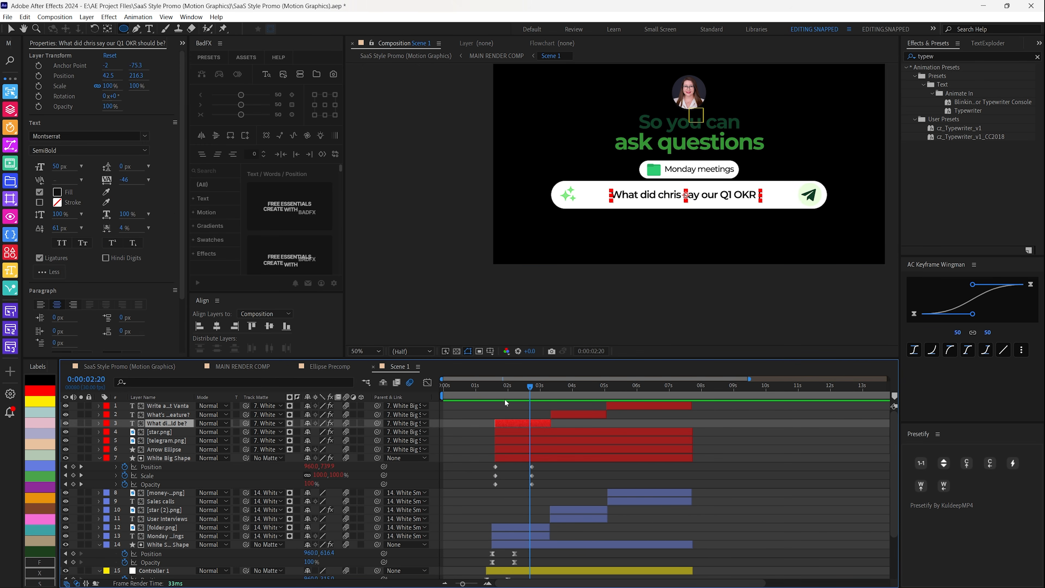
left_click(496, 388)
left_click_drag(496, 387, 552, 393)
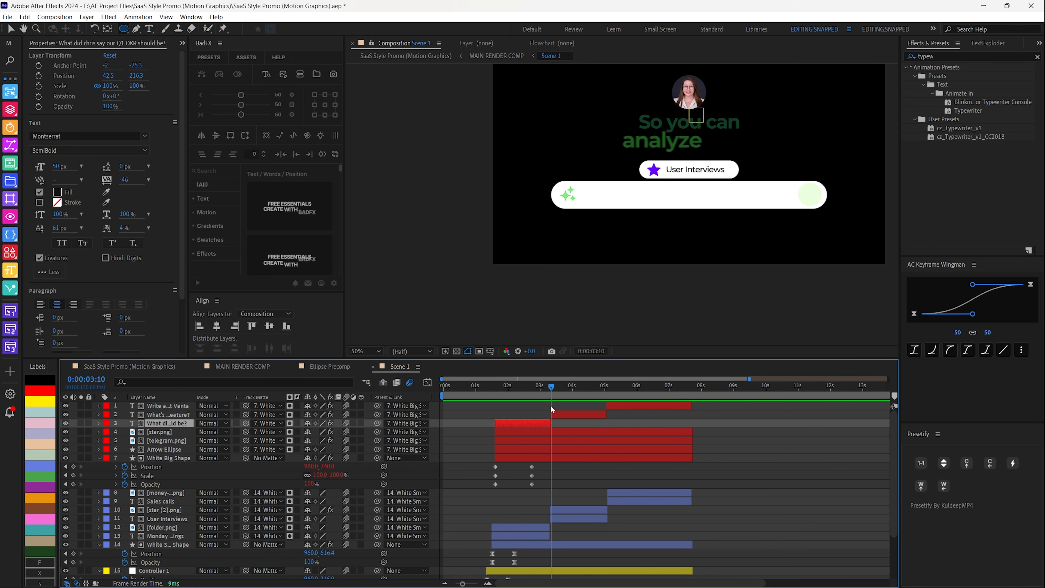
left_click_drag(551, 387, 605, 389)
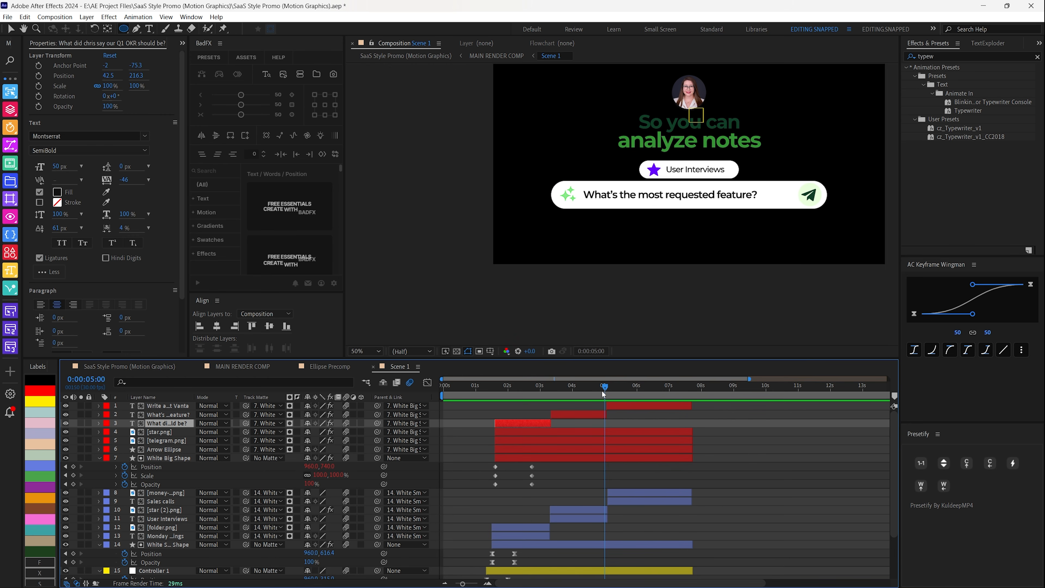
left_click_drag(602, 390, 519, 409)
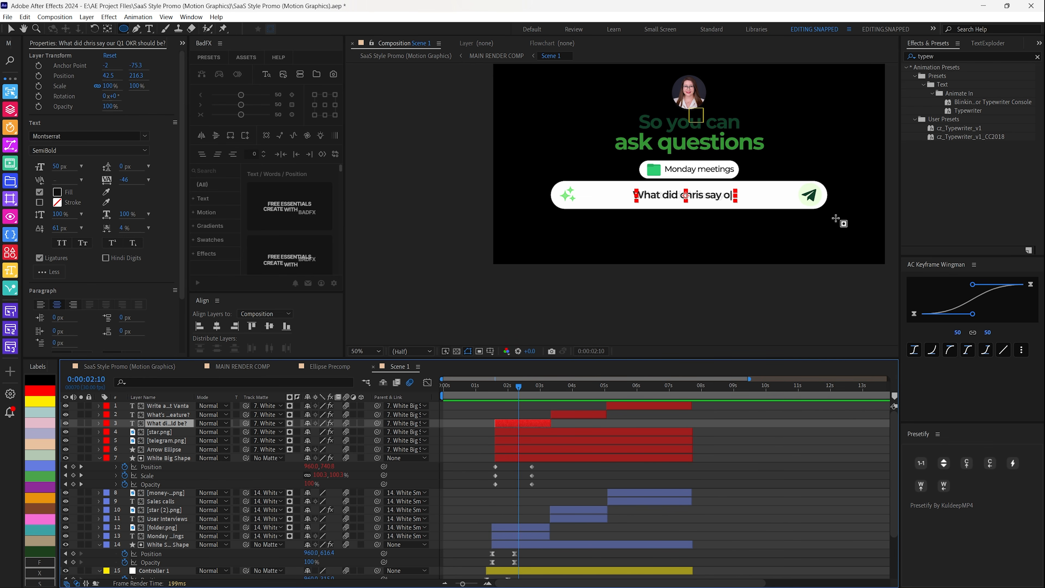
- Play the scene from 0:00:01:14 to review the pill and search bar animation, and park the playhead at 0:00:02:05
left_click_drag(520, 391, 492, 389)
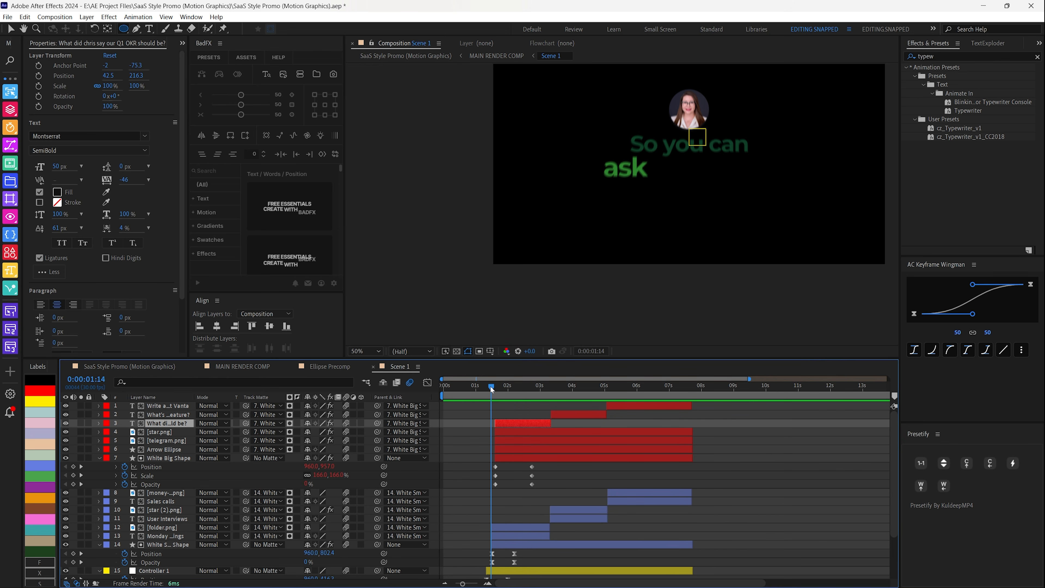
key("space")
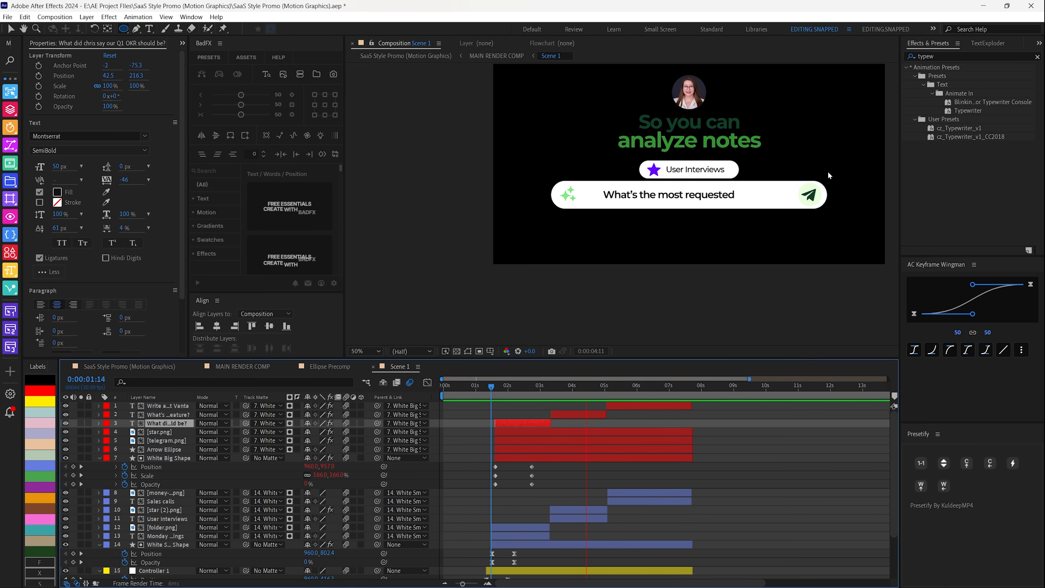
left_click(510, 390)
mouse_move(510, 391)
left_mouse_down()
mouse_move(540, 390)
mouse_move(514, 391)
left_mouse_up()
- Collapse White Big Shape's keyframes, reveal telegram.png's Position keyframes and scrub to the first one at 0:00:03:03
left_click(164, 458)
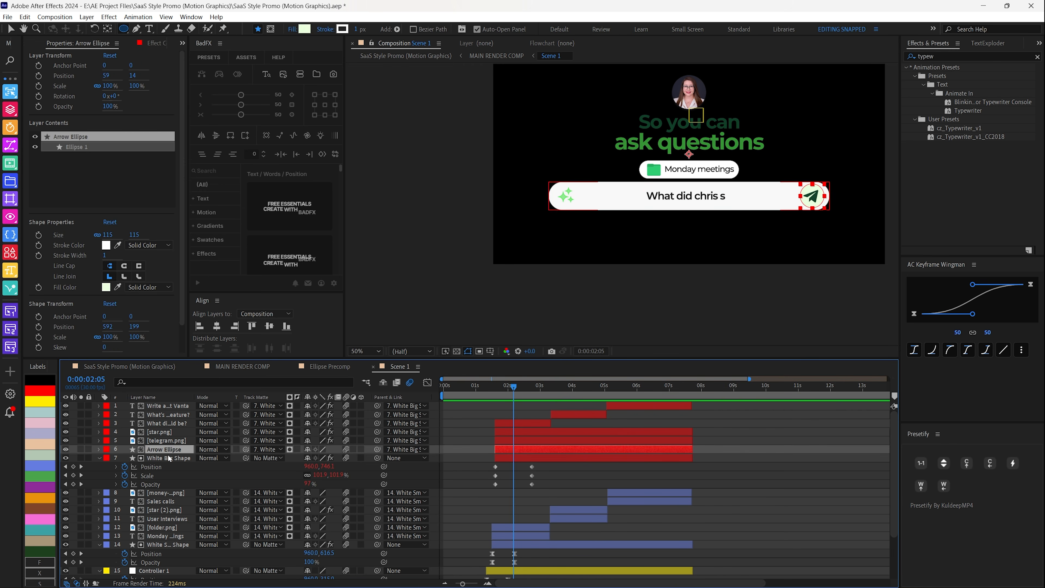
key("u")
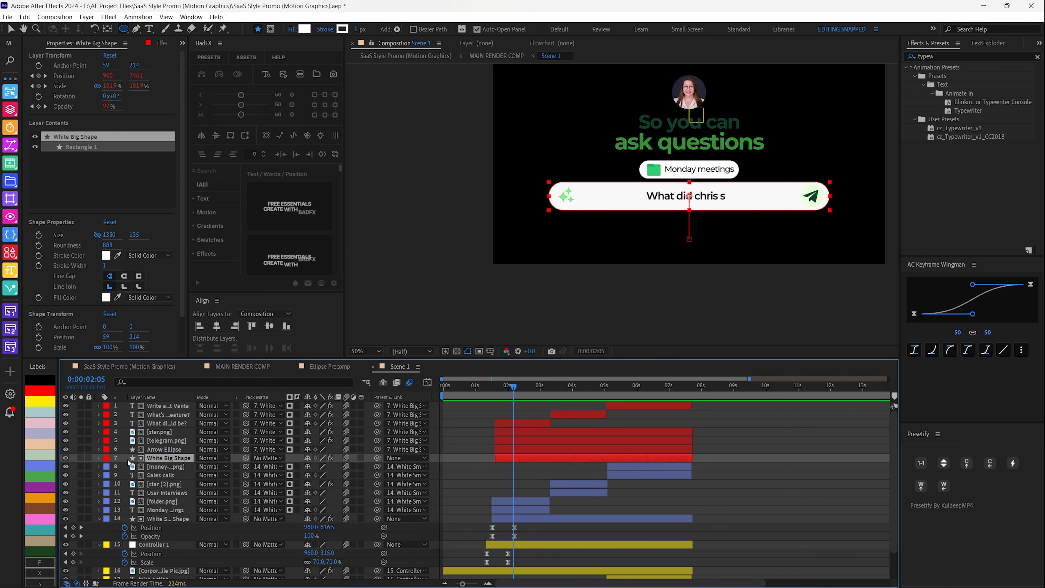
left_click(161, 441)
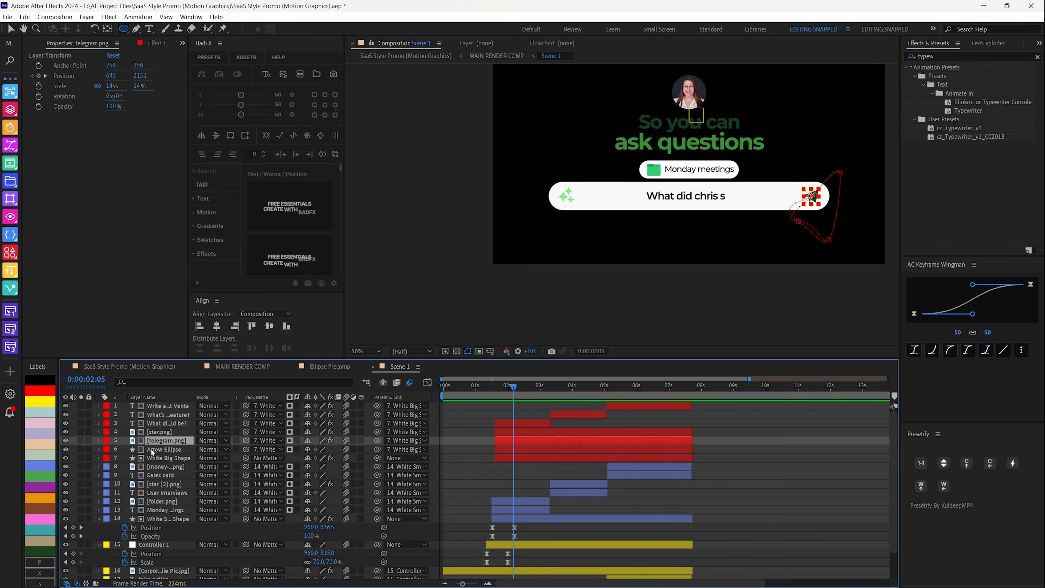
key("p")
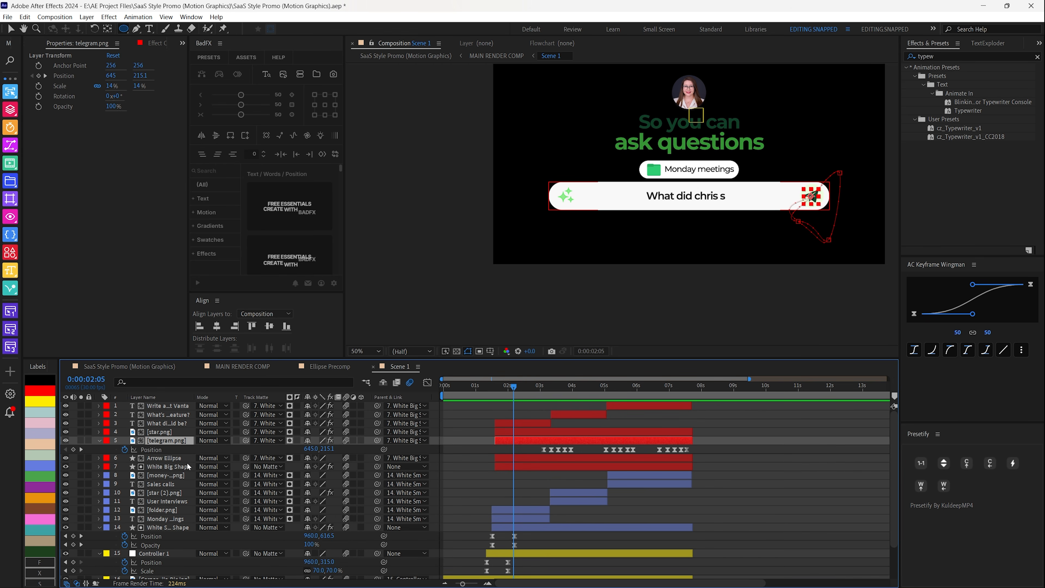
left_click_drag(517, 389, 544, 388)
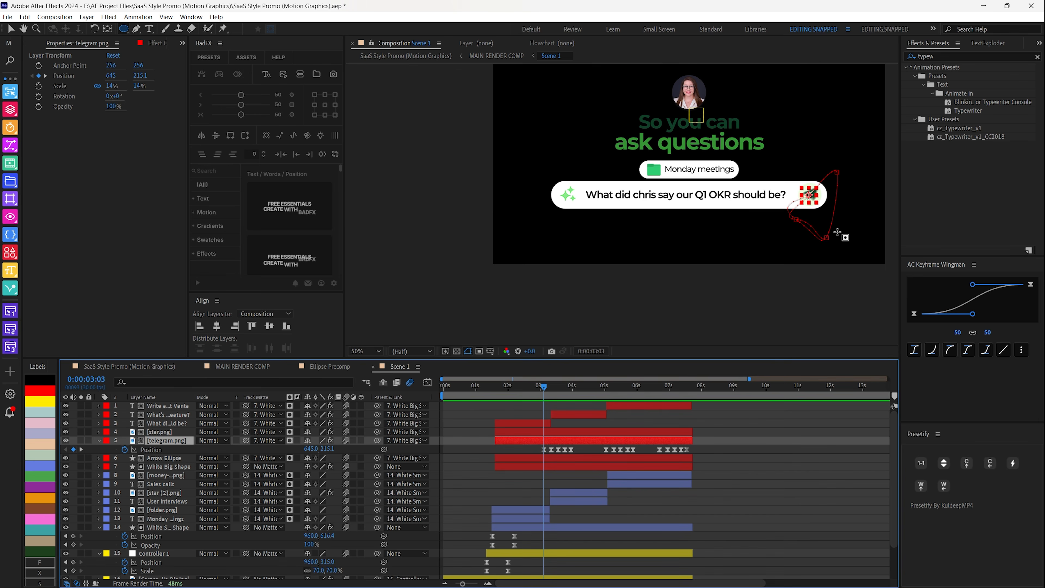
- Zoom in on the paper plane icon and scrub its motion path from 0:00:03:03 to 0:00:03:22
scroll(843, 236, "up", 1)
left_click_drag(842, 236, 483, 242)
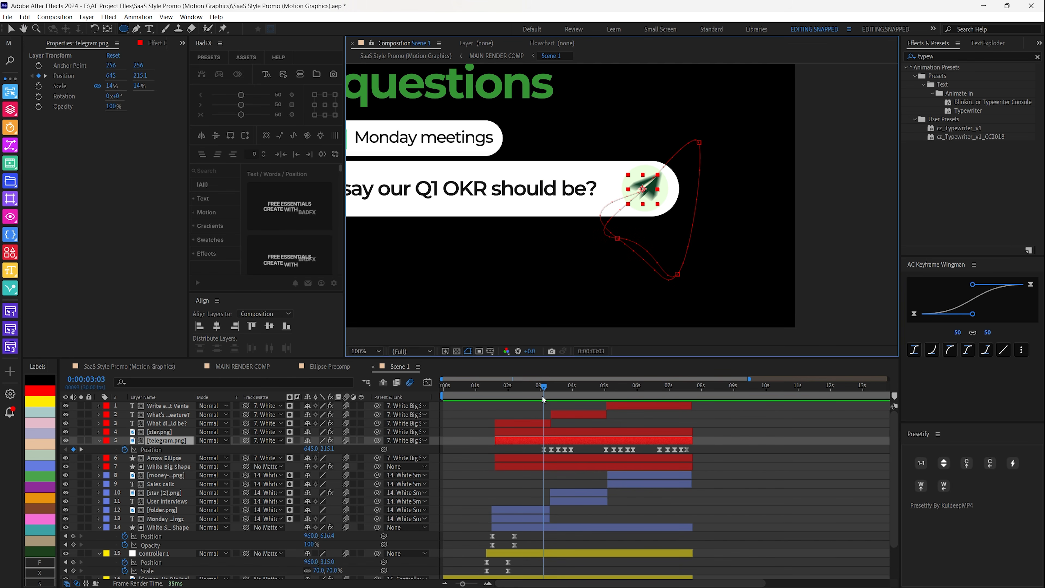
left_click_drag(541, 388, 554, 388)
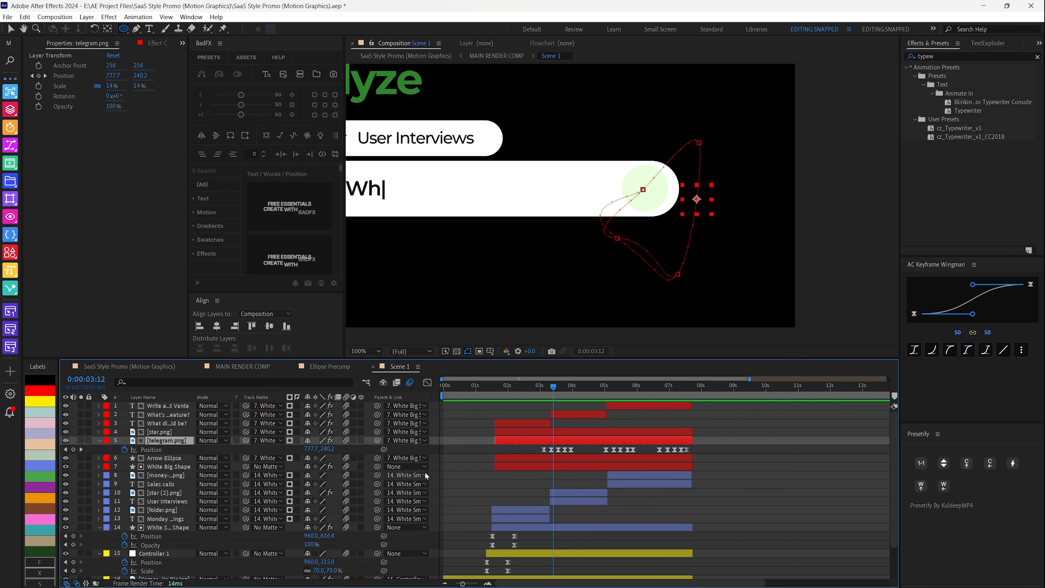
left_click(544, 388)
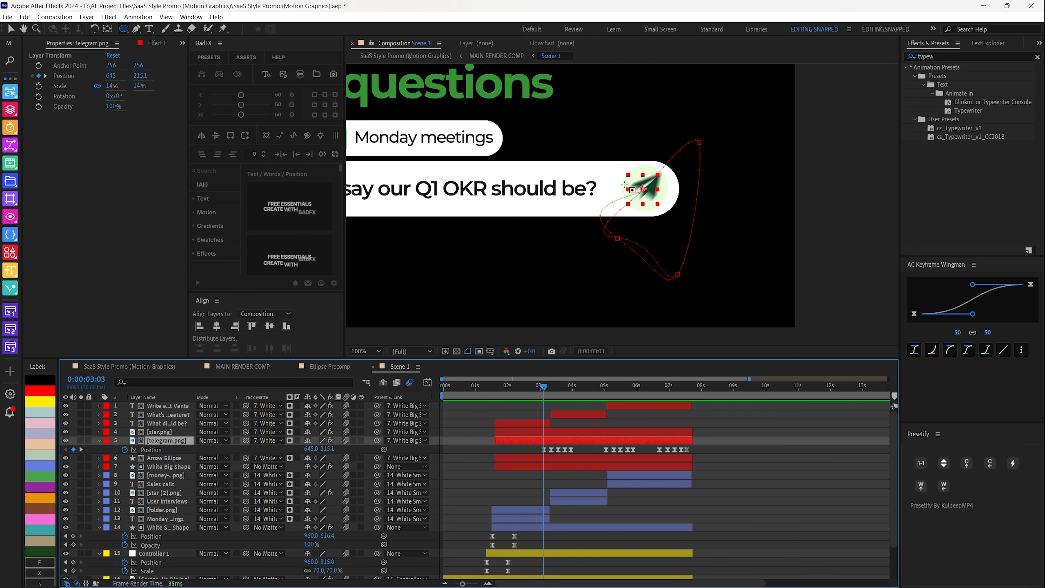
left_click_drag(543, 389, 551, 389)
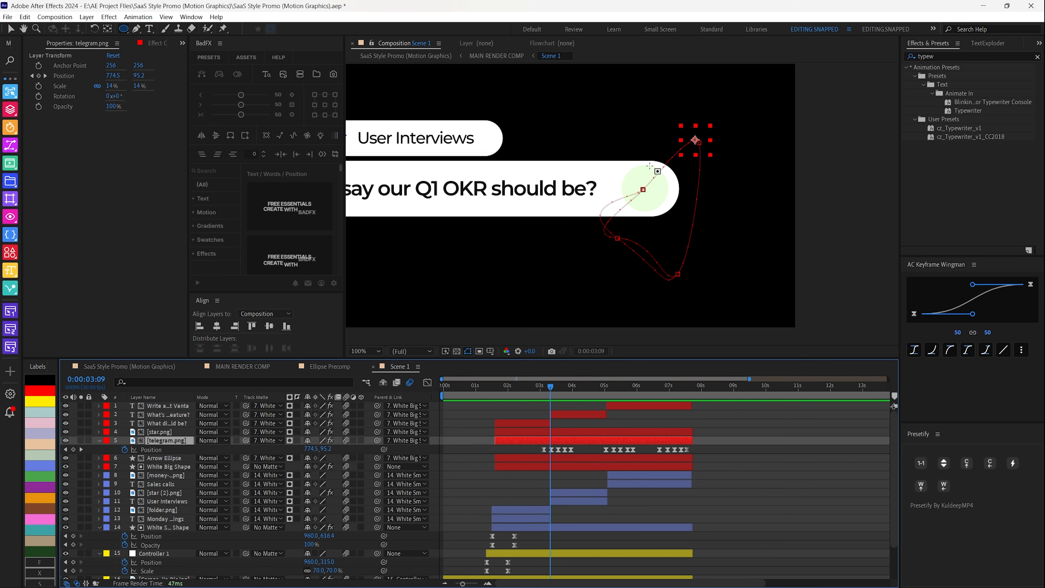
mouse_move(551, 387)
left_mouse_down()
mouse_move(536, 389)
mouse_move(567, 389)
left_mouse_up()
- Inspect the speed graph and Keyframe Velocity settings of telegram.png's first five Position keyframes
left_click_drag(579, 446, 531, 455)
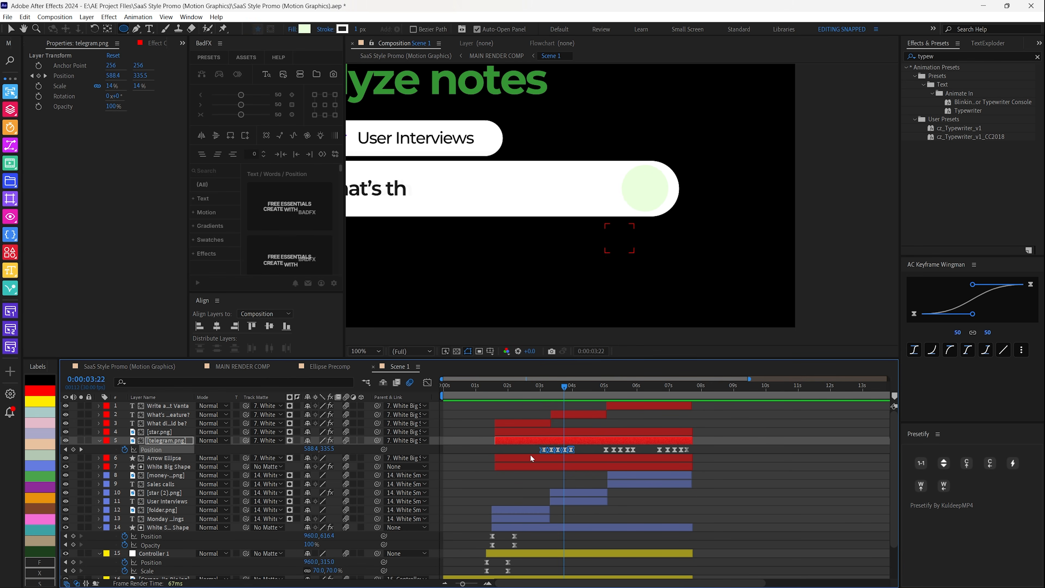
left_click(428, 382)
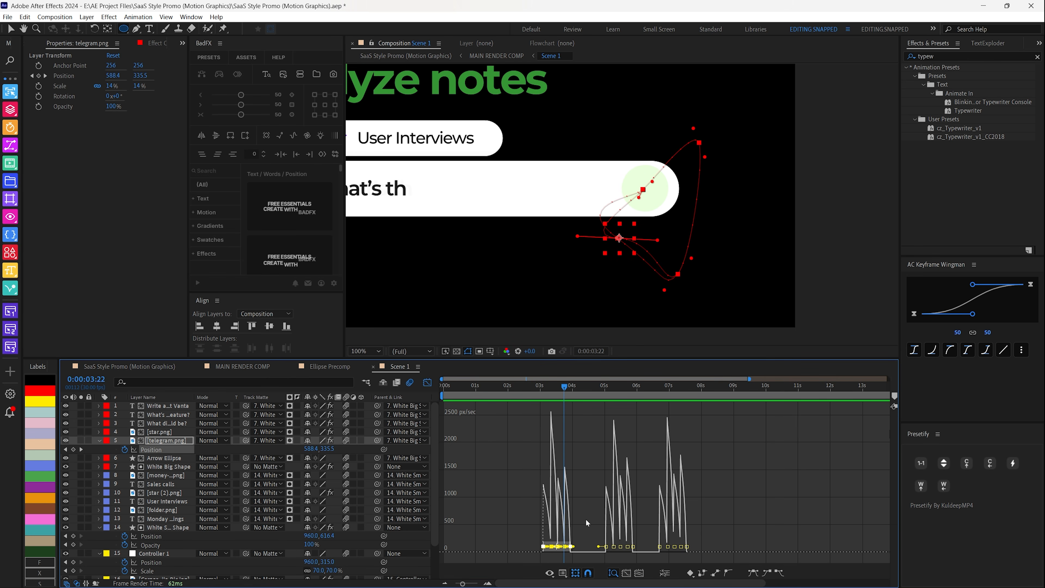
left_click(432, 386)
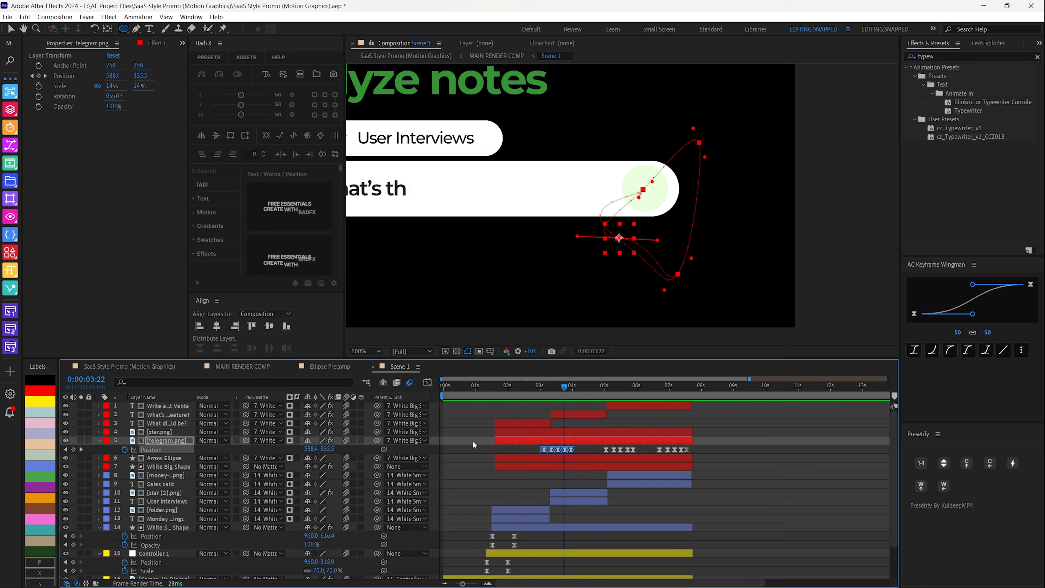
right_click(571, 450)
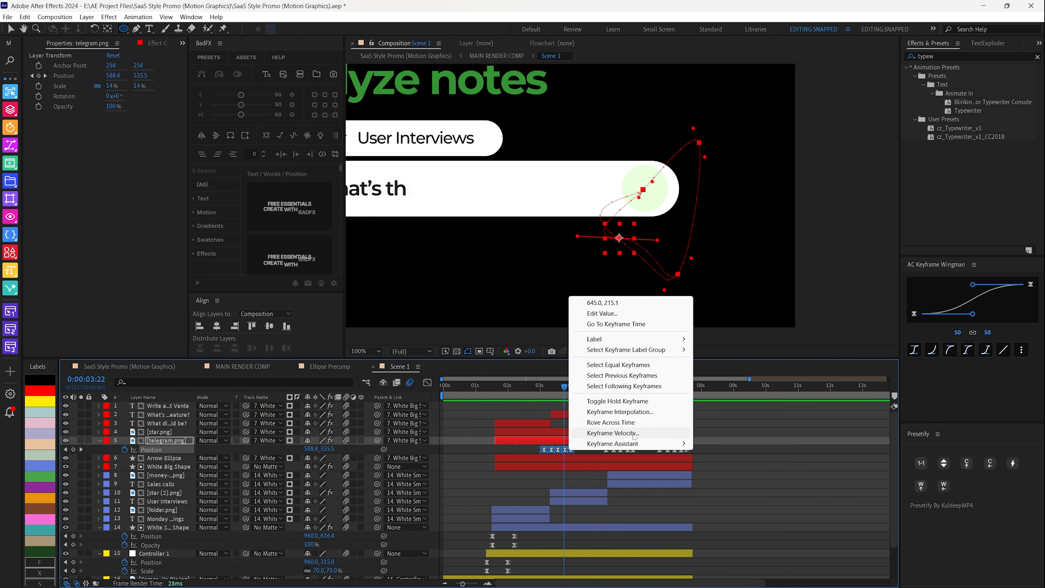
left_click(634, 433)
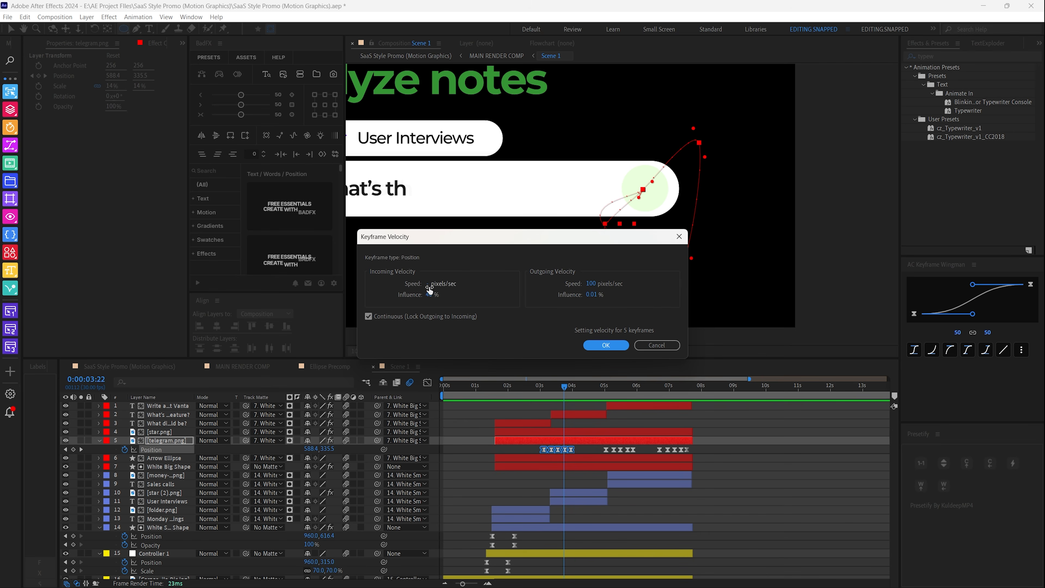
key("Return")
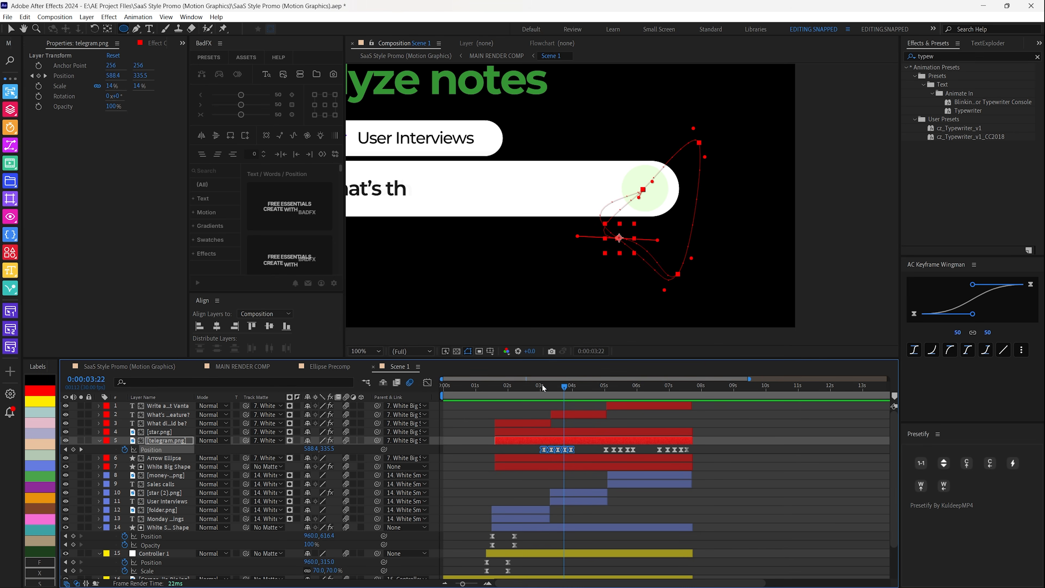
- Play the paper plane animation from before its first Position keyframe and scrub through its repeats at the search bar's end
left_click(528, 387)
key("space")
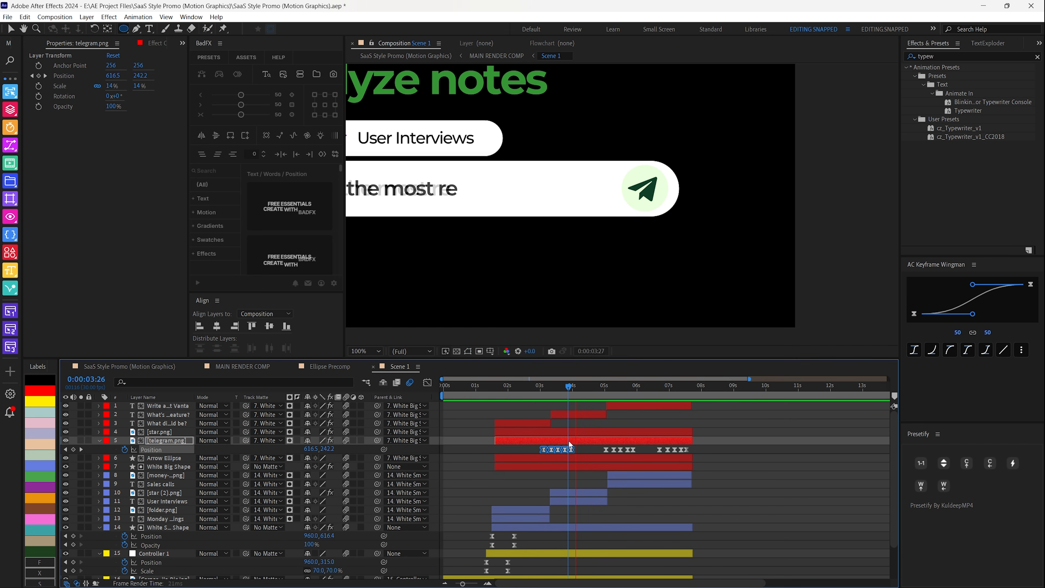
key("space")
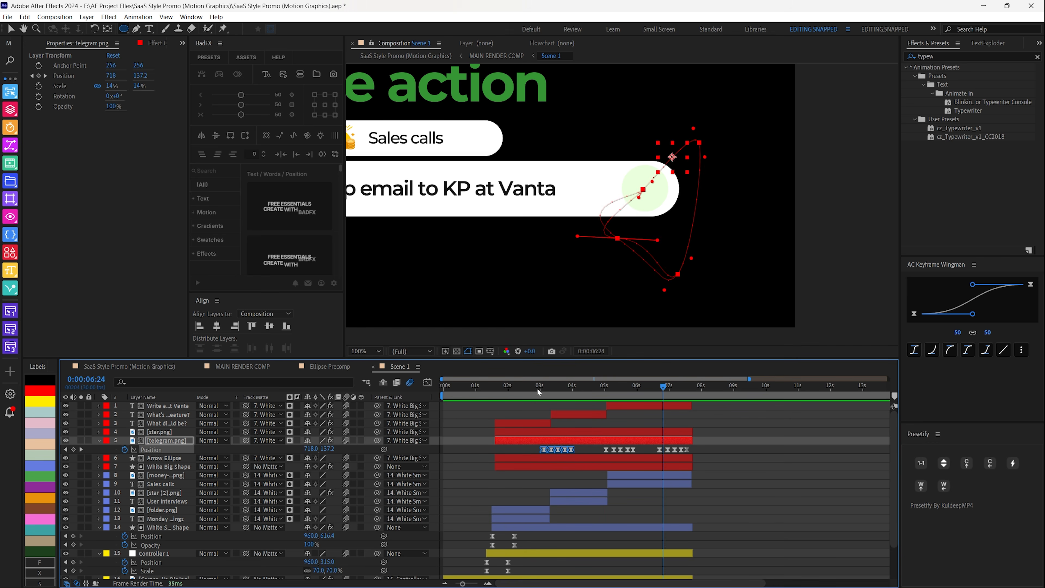
left_click(535, 391)
left_click_drag(535, 390, 687, 391)
key("space")
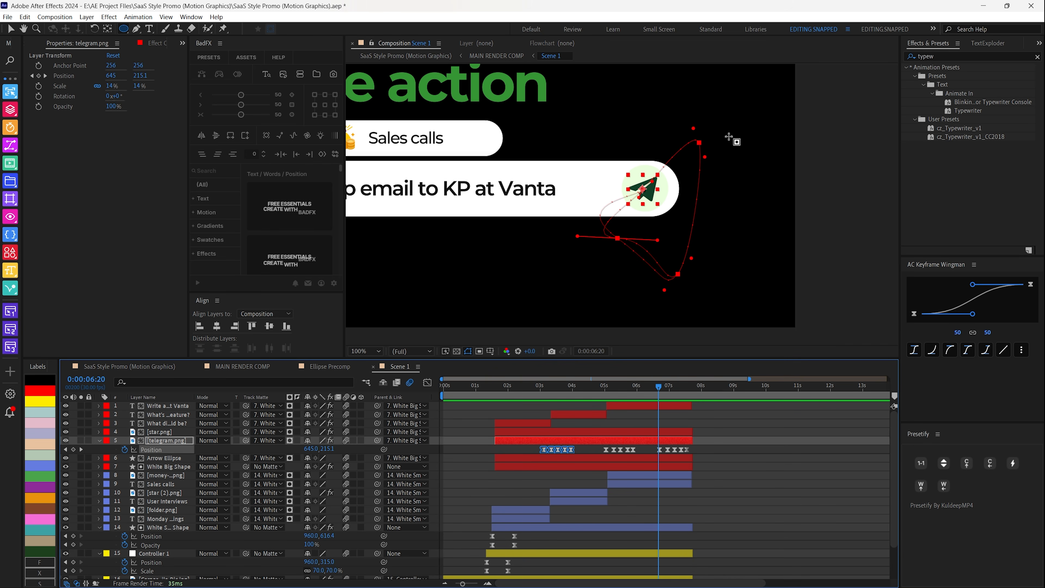
key("space")
- Return the playhead to 0:00:04:00, show the full frame at 50% and collapse telegram.png's keyframes
left_click_drag(673, 396, 572, 385)
scroll(503, 244, "down", 1)
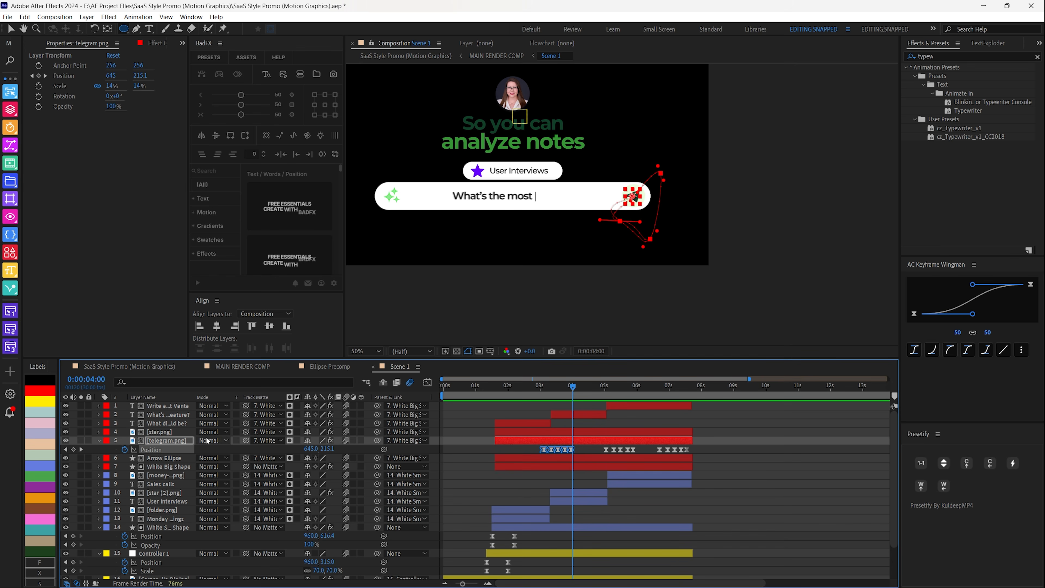
left_click(155, 441)
key("u")
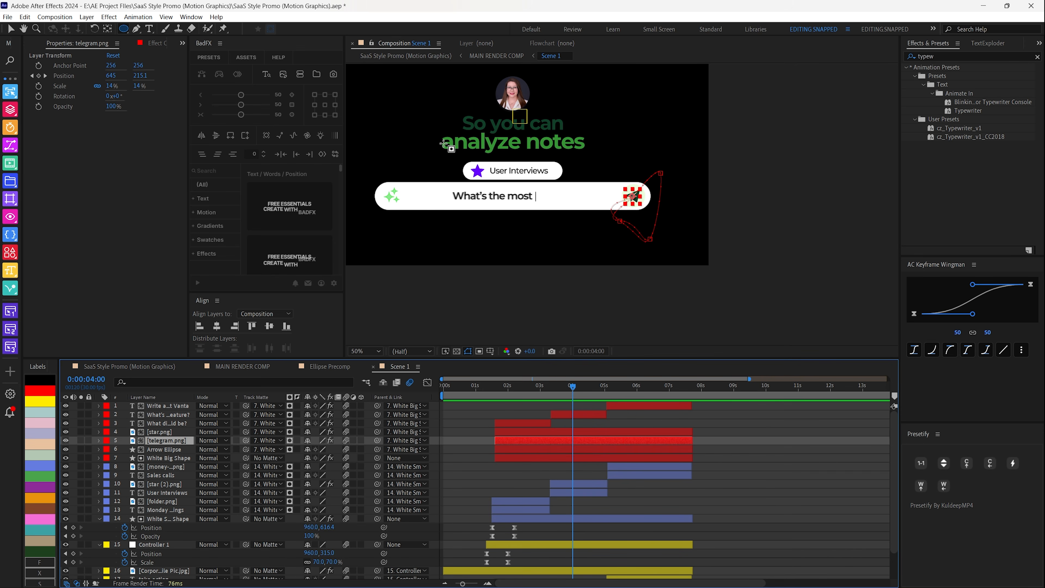
- Scrub between 0:00:02:03 and 0:00:03:19 to review the Q1 OKR question typing on and its switch to the following text
left_click_drag(506, 397, 511, 397)
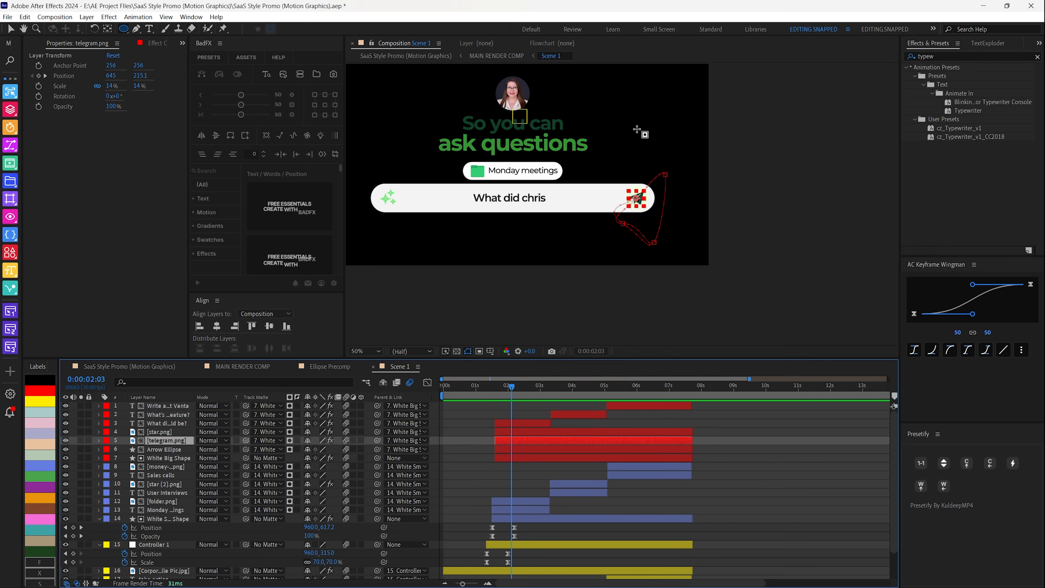
left_click(526, 388)
left_click_drag(528, 387, 551, 387)
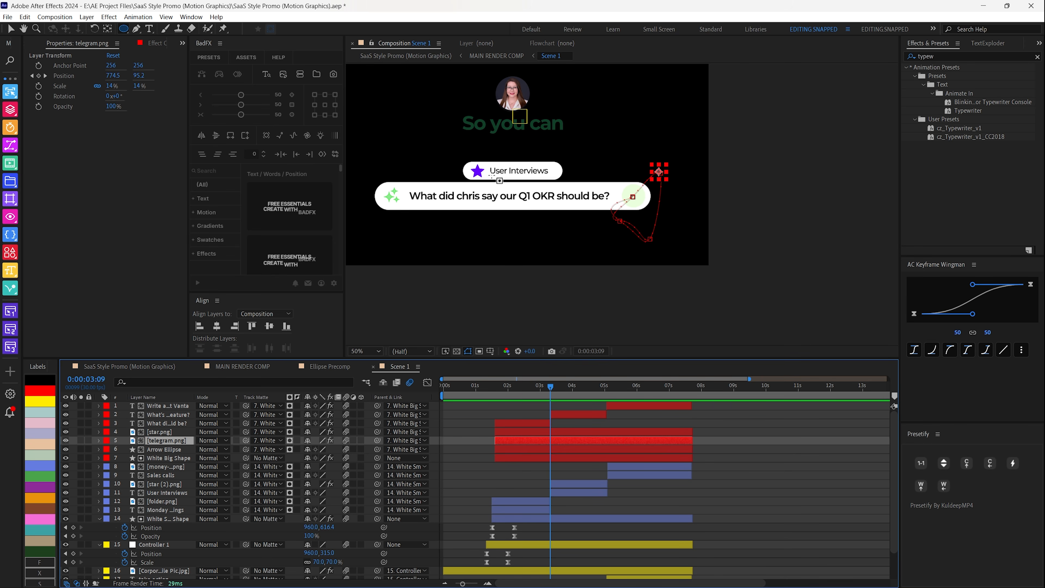
left_click(521, 383)
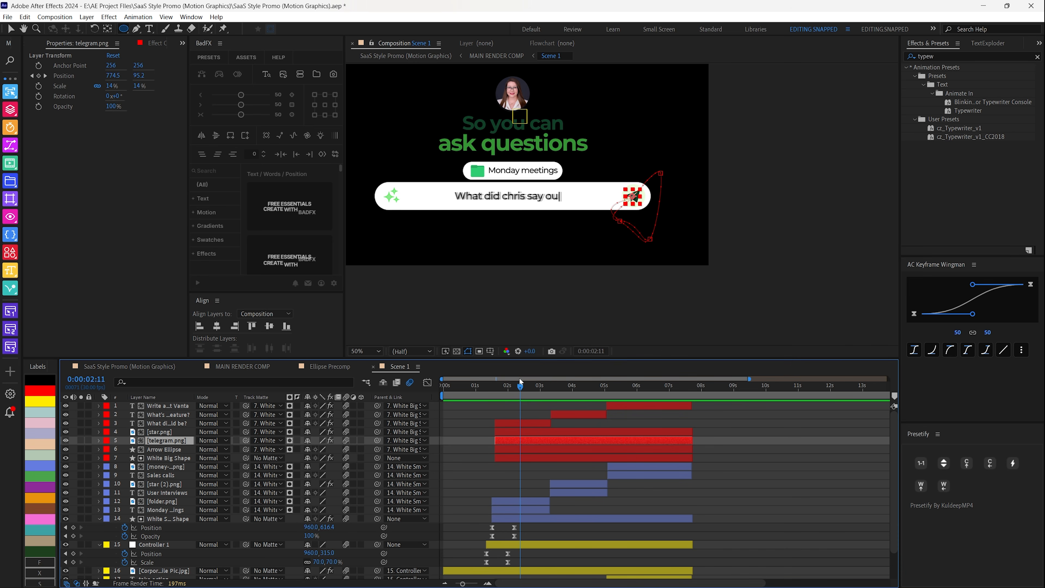
left_click_drag(521, 382, 562, 391)
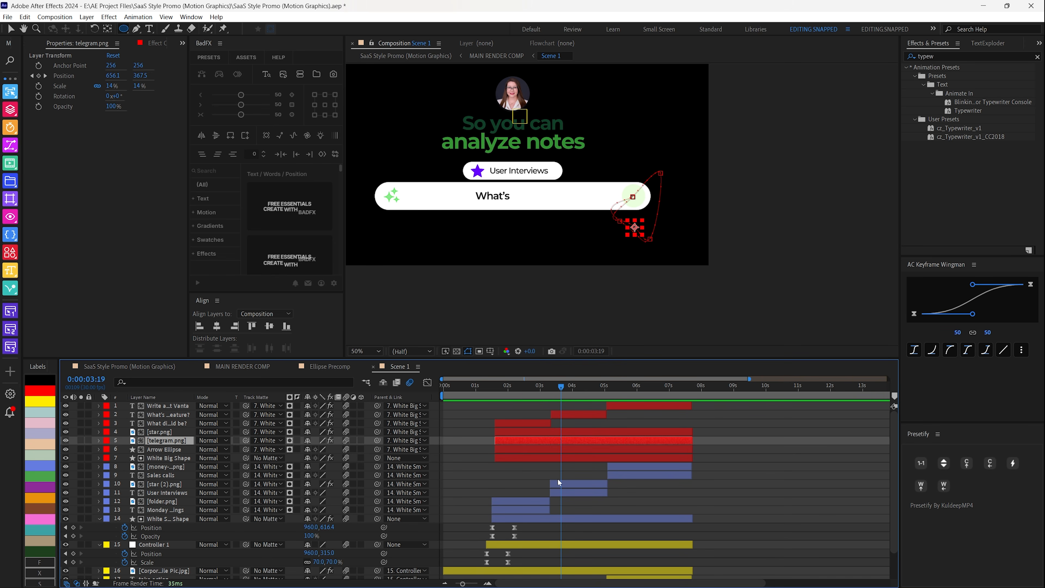
- Show star.png's Tint effect and toggle it off and on to compare the icon's colours
left_click(158, 432)
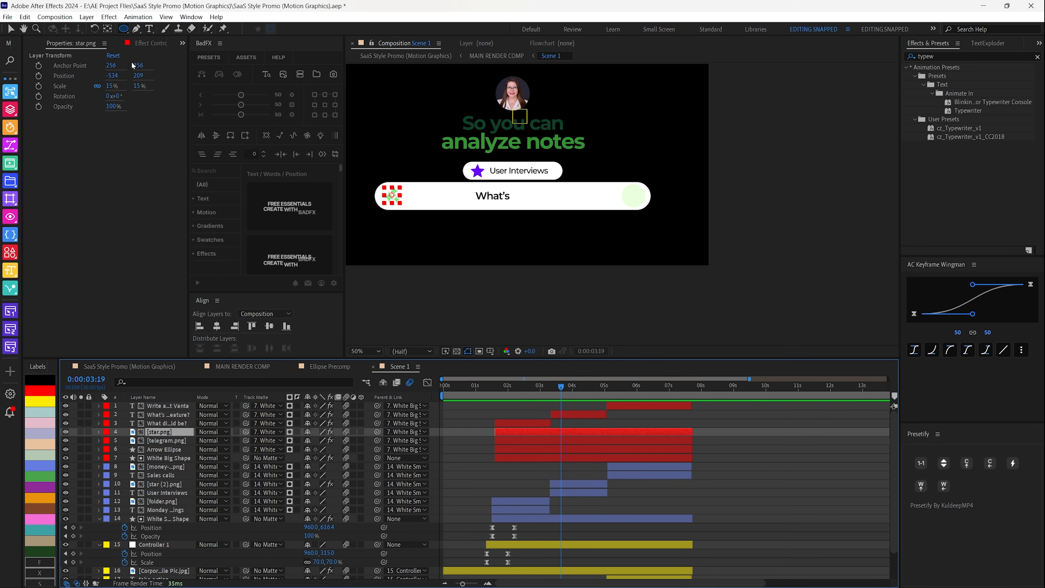
left_click(146, 45)
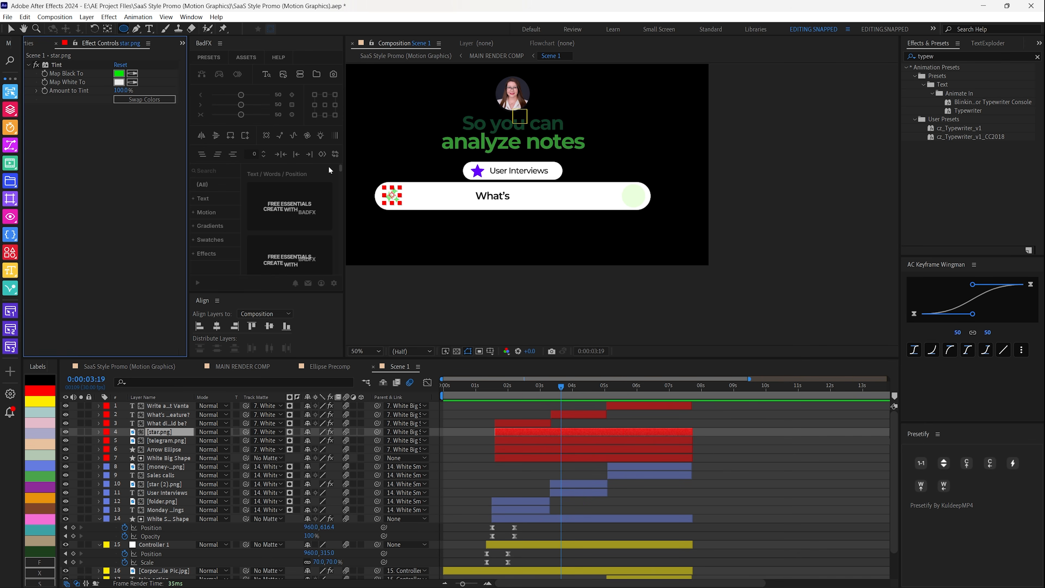
left_click(36, 65)
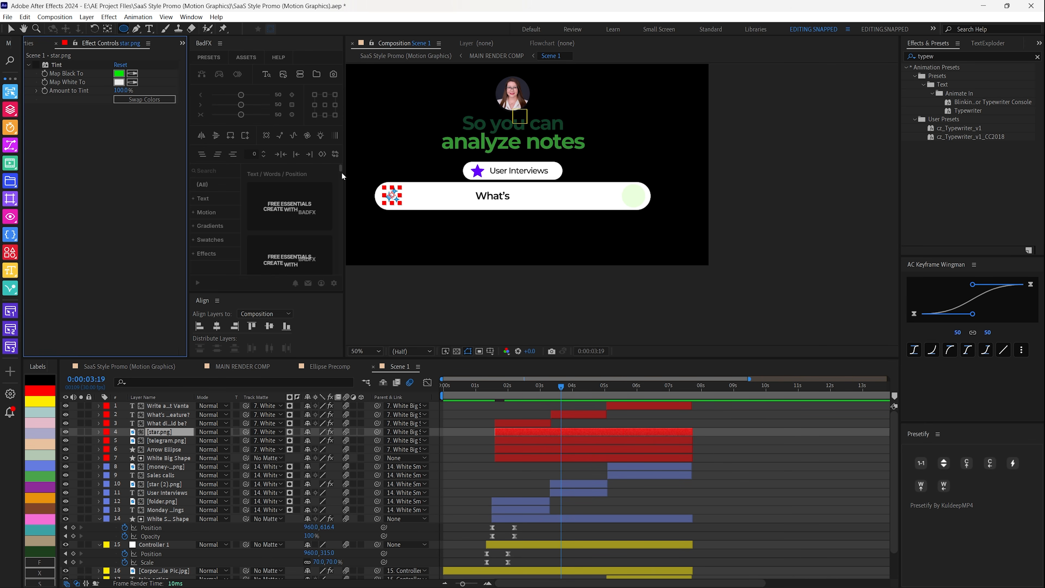
left_click(36, 65)
- Scrub from 0:00:03:19 to 0:00:05:27 and back to review the User Interviews and Sales calls text changes
mouse_move(561, 388)
left_mouse_down()
mouse_move(540, 388)
mouse_move(582, 388)
mouse_move(531, 389)
mouse_move(576, 388)
left_mouse_up()
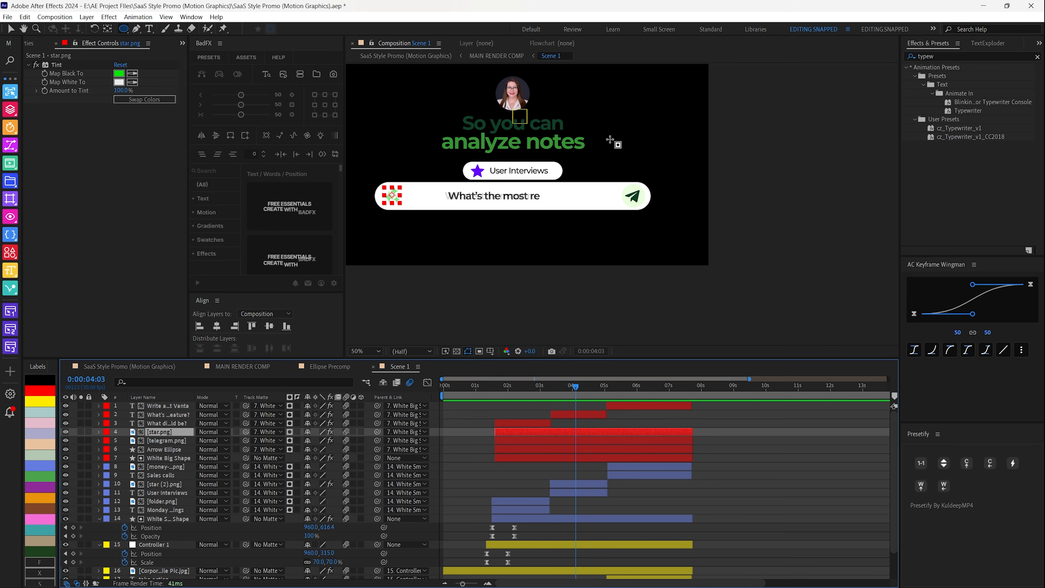
left_click_drag(575, 388, 634, 381)
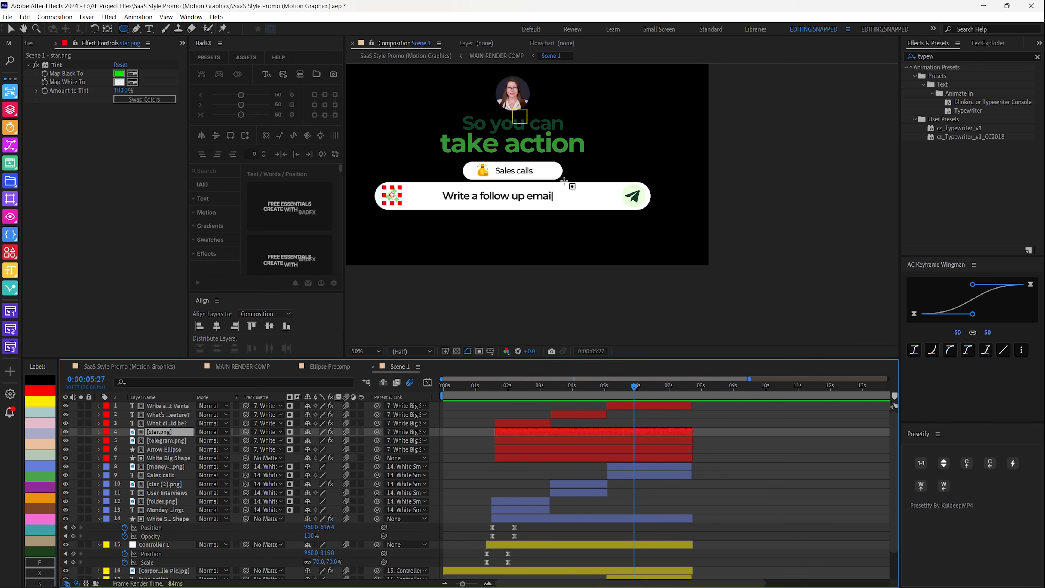
mouse_move(603, 386)
left_mouse_down()
mouse_move(583, 386)
mouse_move(620, 390)
left_mouse_up()
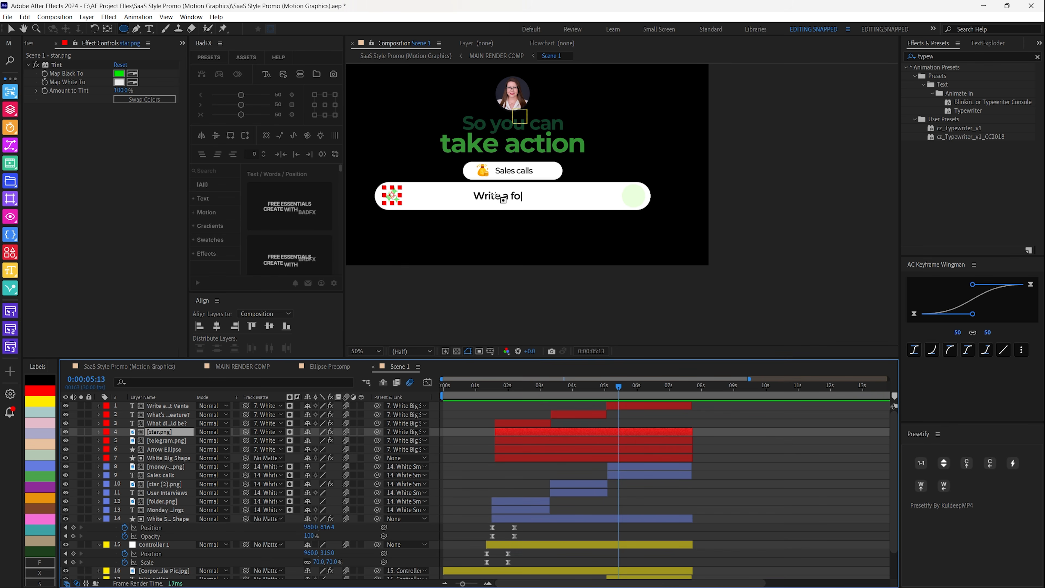
left_click_drag(619, 387, 562, 396)
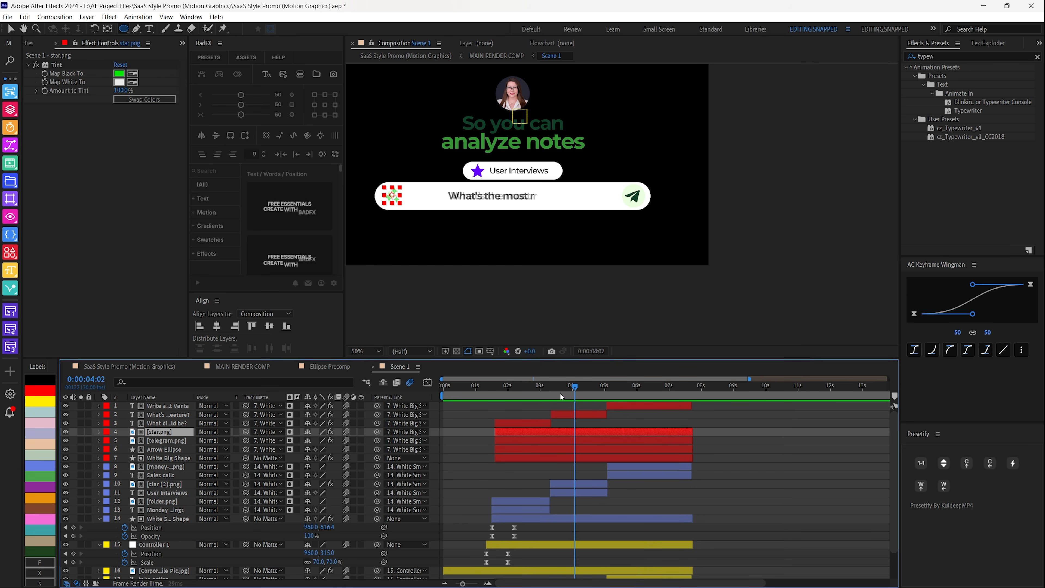
- Collapse the keyframes of the small white shape and Controller 1, and select the Corporate Profile Pic layer
left_click(164, 519)
key("u")
left_click(154, 527)
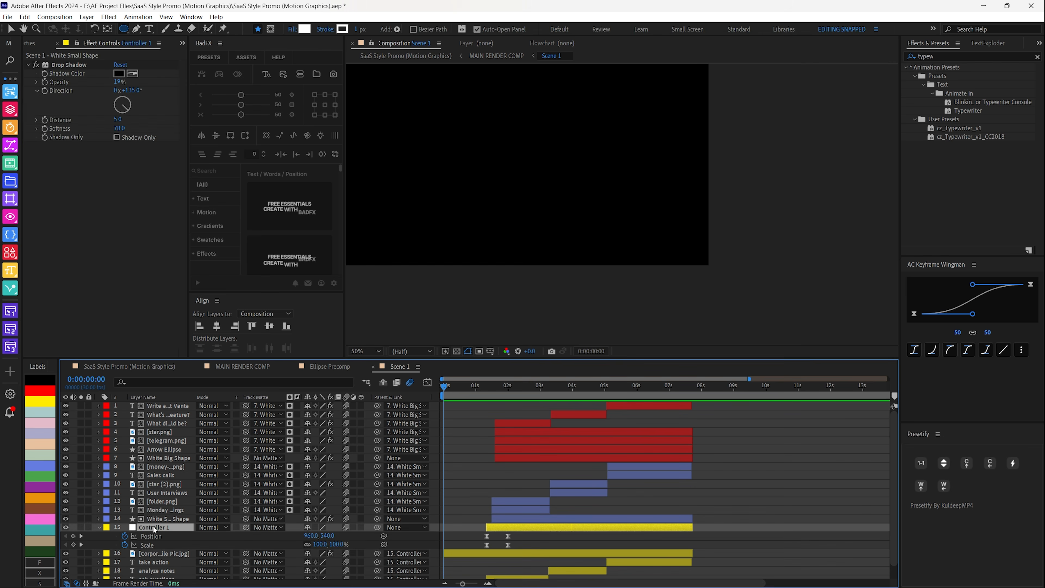
key("u")
left_click(162, 536)
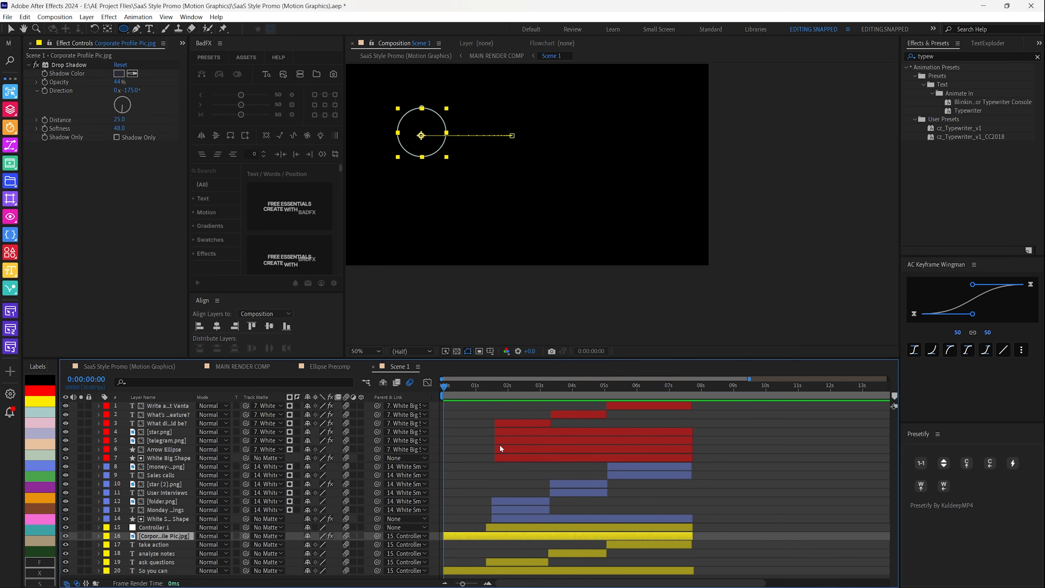
- Play MAIN RENDER COMP from the start to review Scene 1 over the background, and return to Scene 1 through Ellipse Precomp
left_click(232, 367)
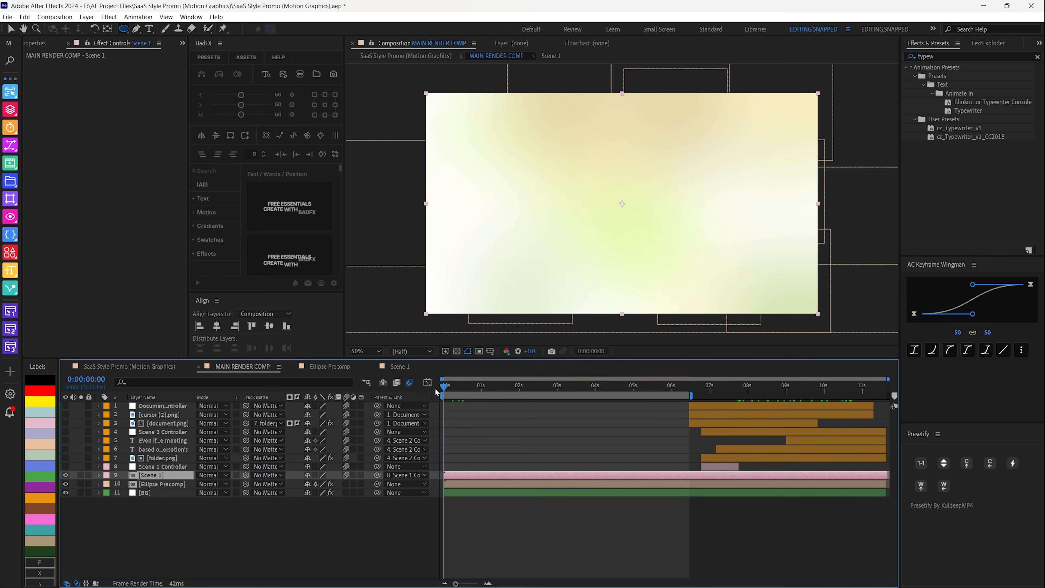
key("space")
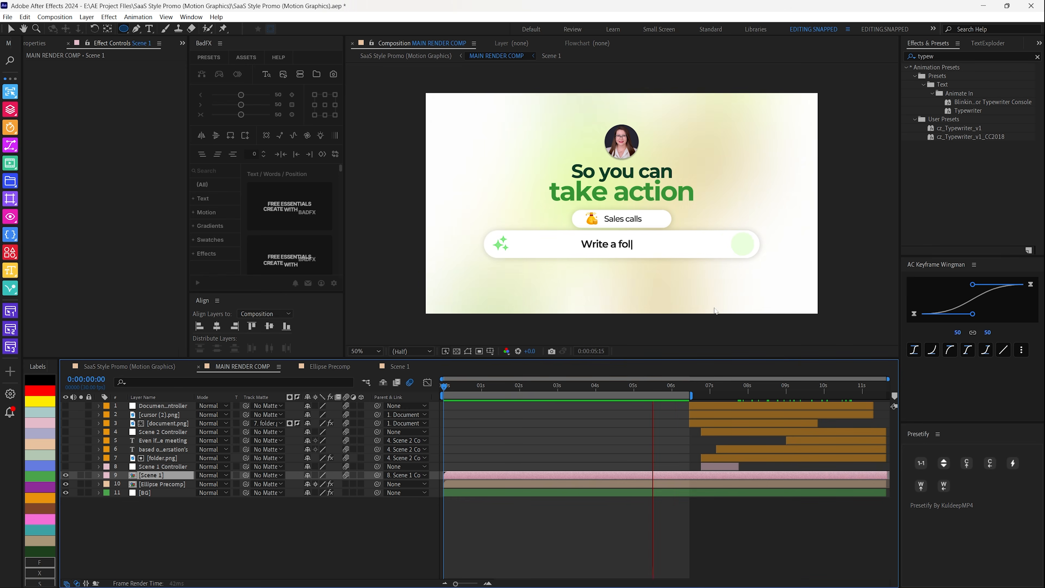
left_click(356, 370)
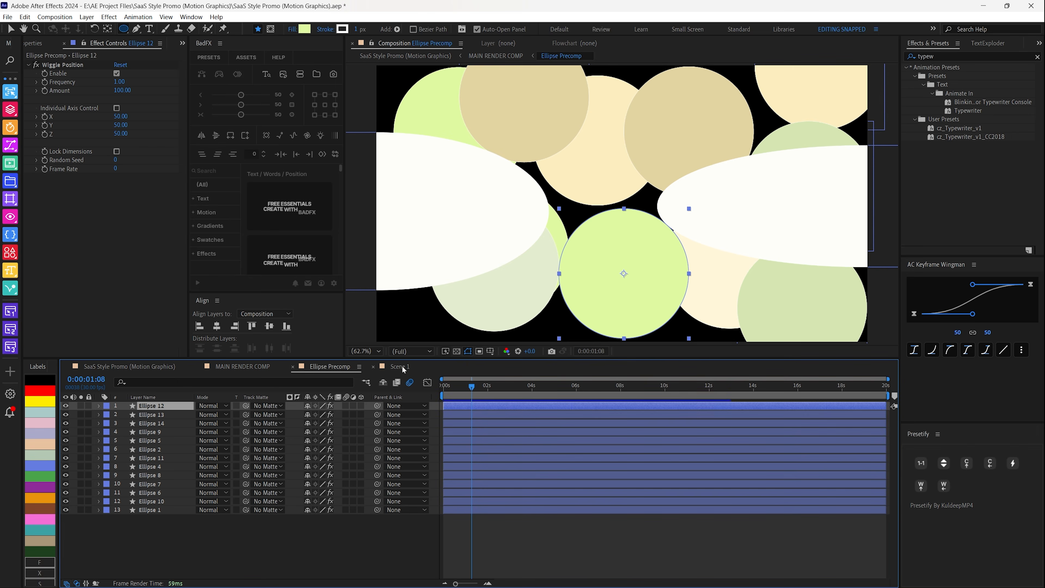
left_click(399, 367)
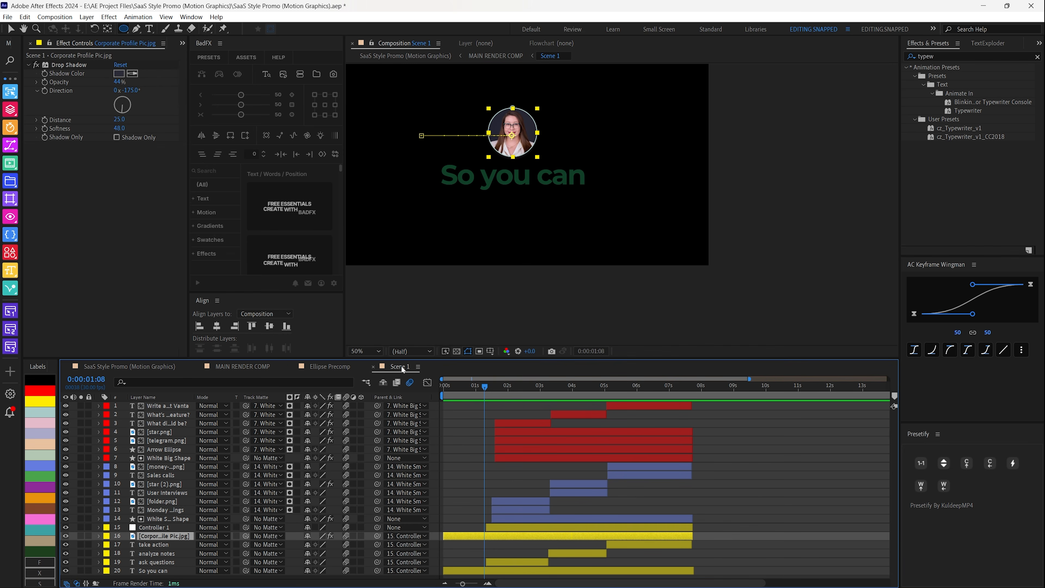
- Inspect the Corporate Profile Pic's Drop Shadow colour, leave it as is, and select Controller 1
left_click(161, 571)
left_click(157, 536)
left_click(119, 73)
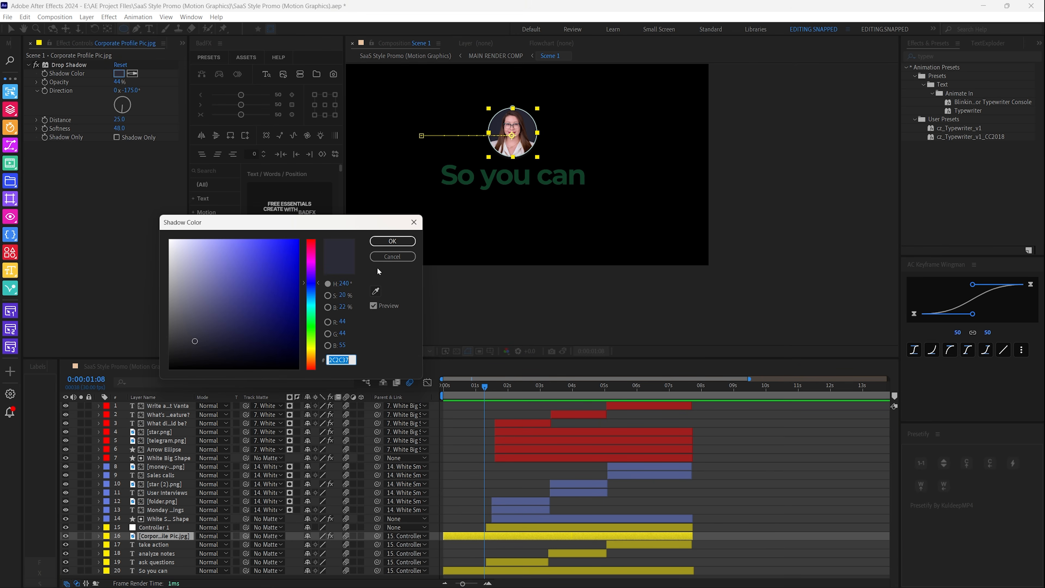
key("Return")
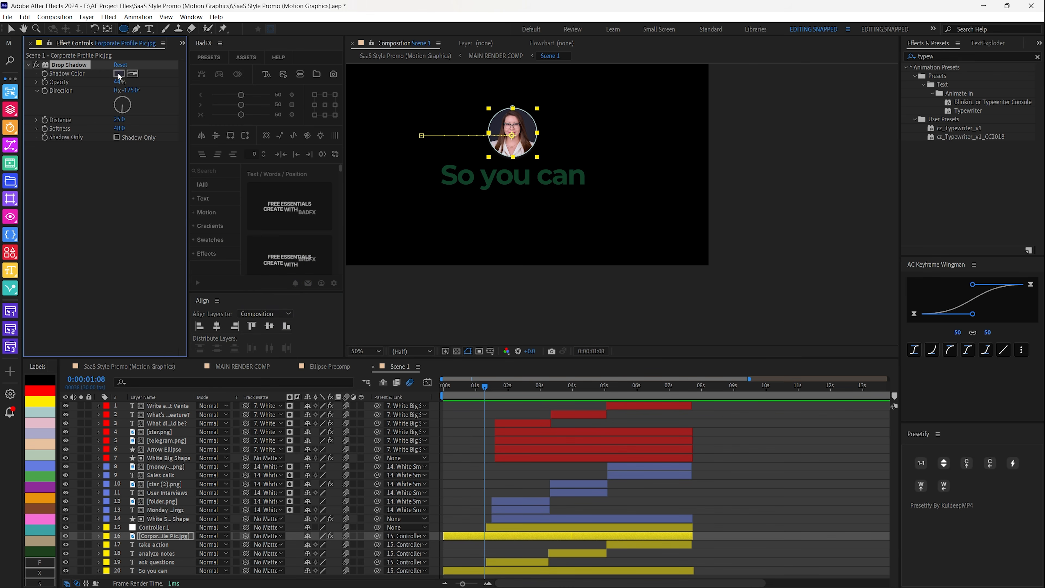
left_click(156, 528)
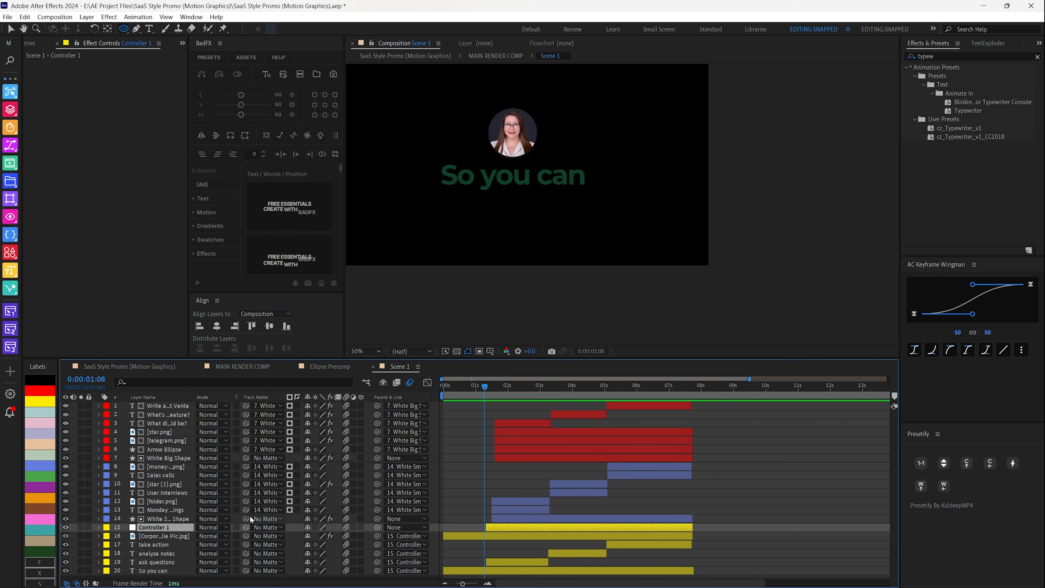
- Inspect the effects on Scene 1's icon, shape and text layers, from Monday Meetings up to the "Write a follow up email" text
left_click(167, 502)
left_click(161, 485)
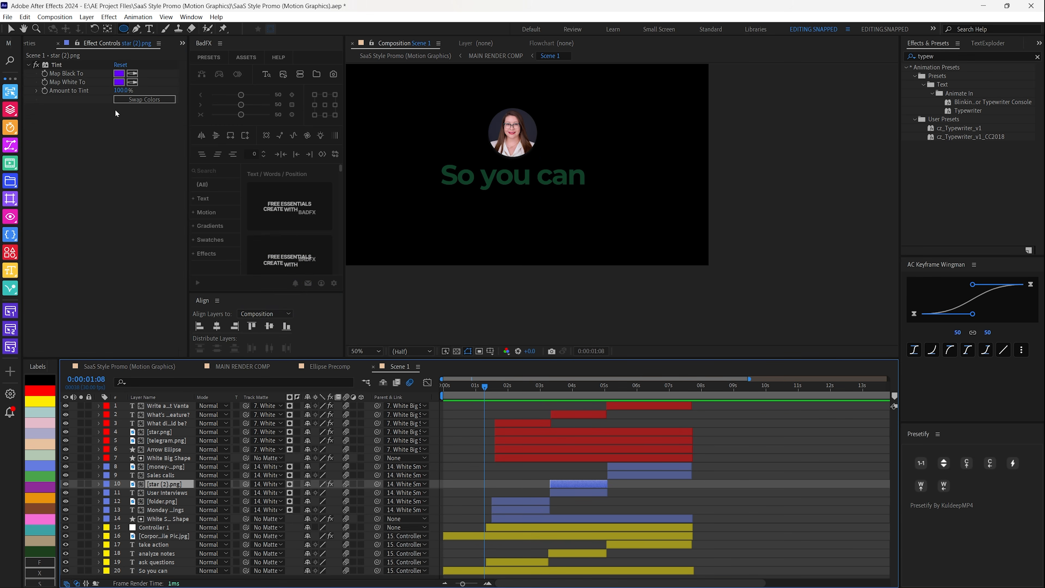
left_click(159, 475)
left_click(158, 466)
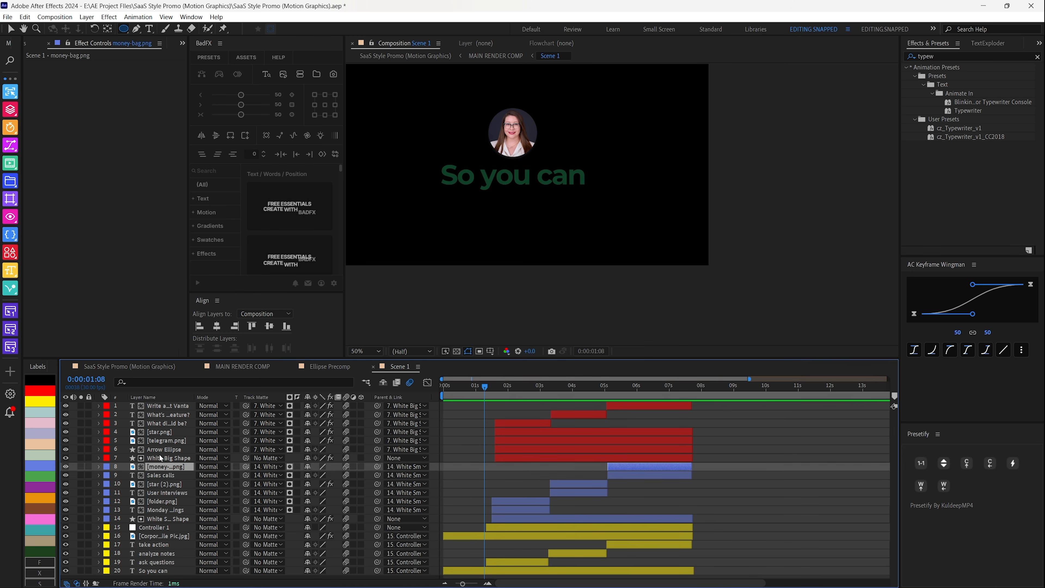
left_click(158, 458)
left_click(156, 449)
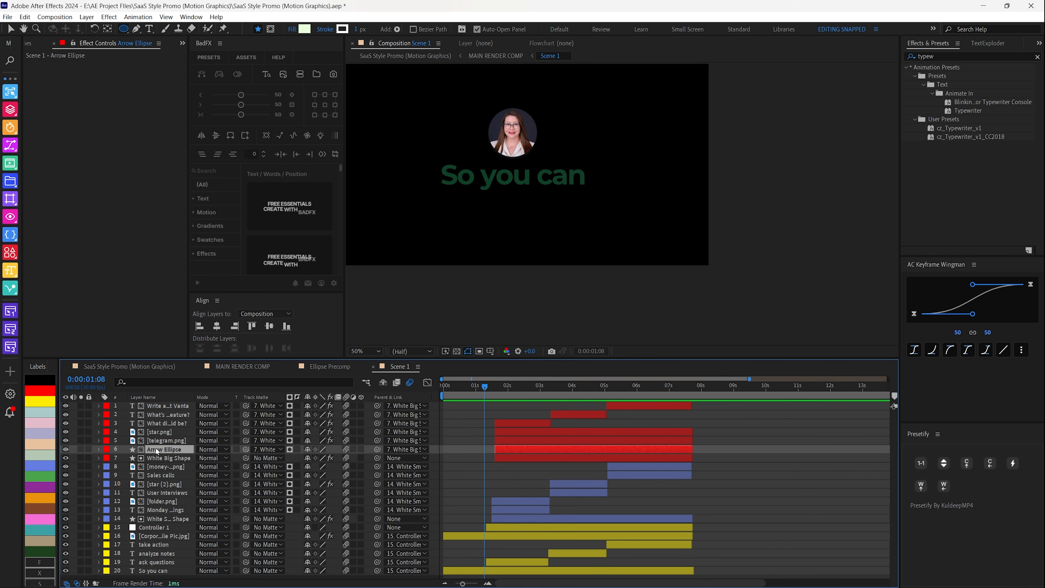
left_click(164, 441)
left_click(159, 433)
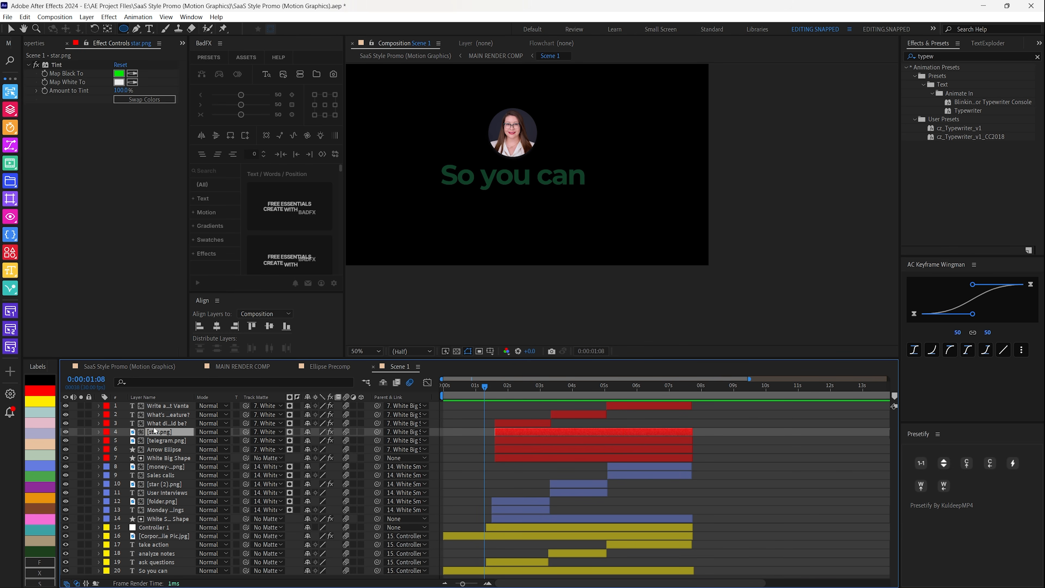
left_click(152, 407)
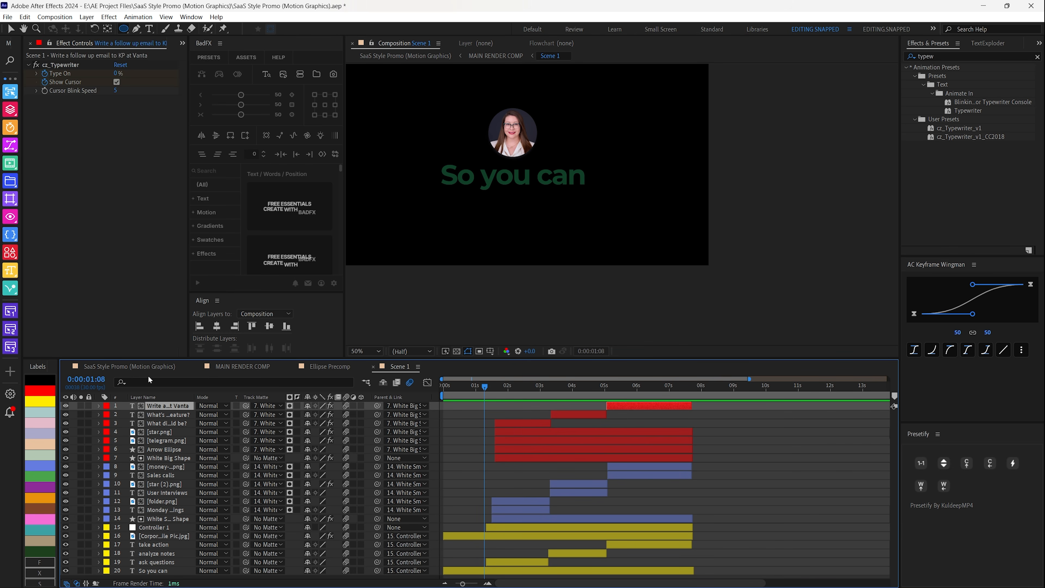
- Play MAIN RENDER COMP from the start, scrub back to 0:00:03:09, and replay to review the Scene 1 text changes
left_click(234, 367)
key("Home")
key("space")
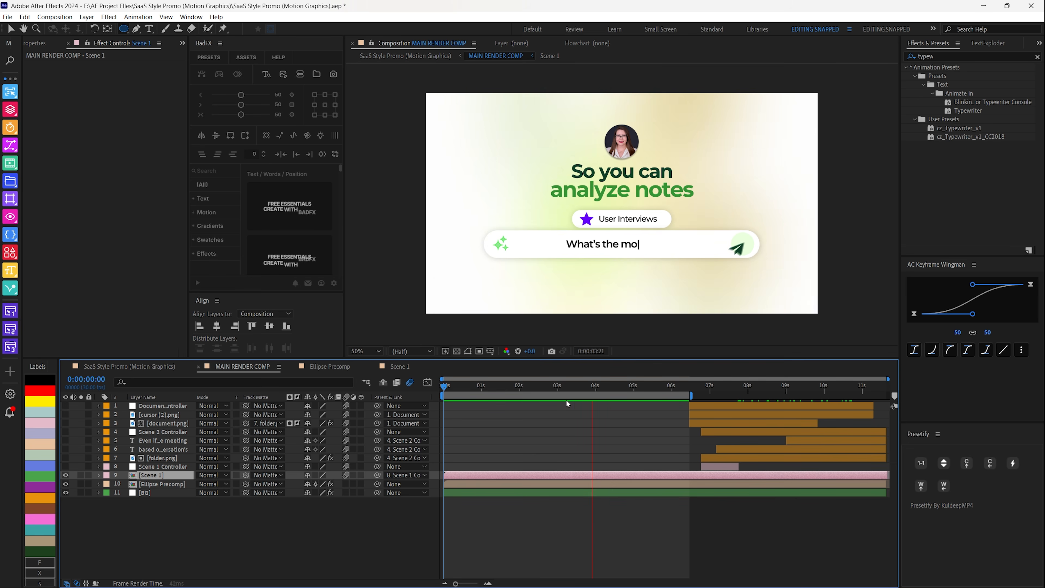
key("space")
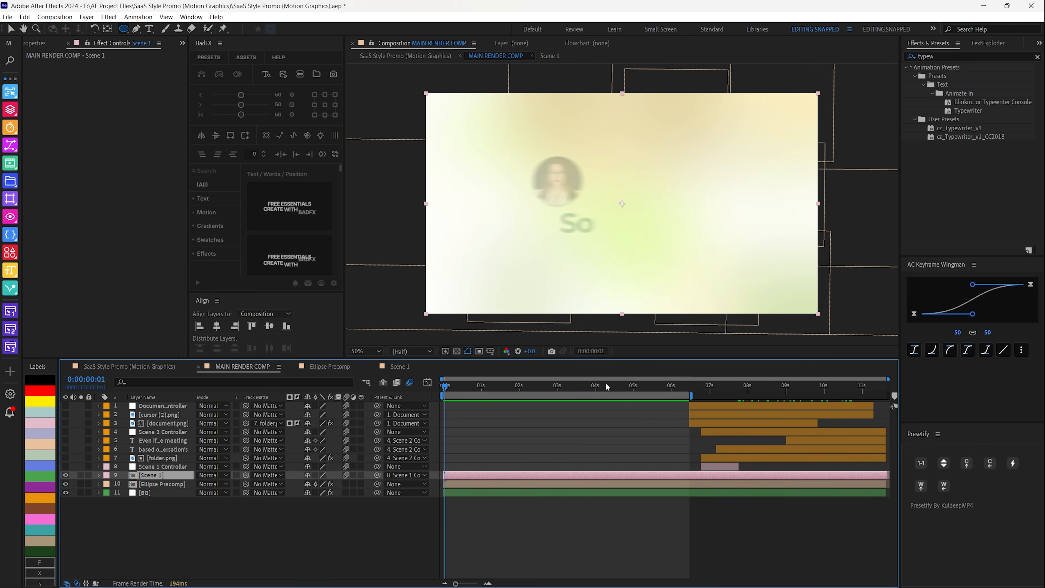
left_click_drag(601, 386, 569, 388)
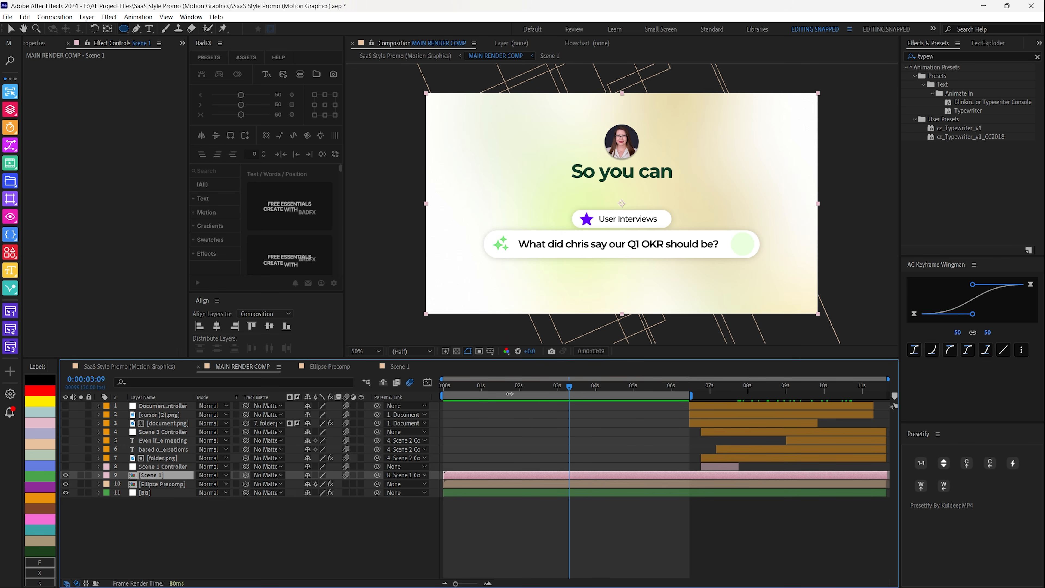
key("space")
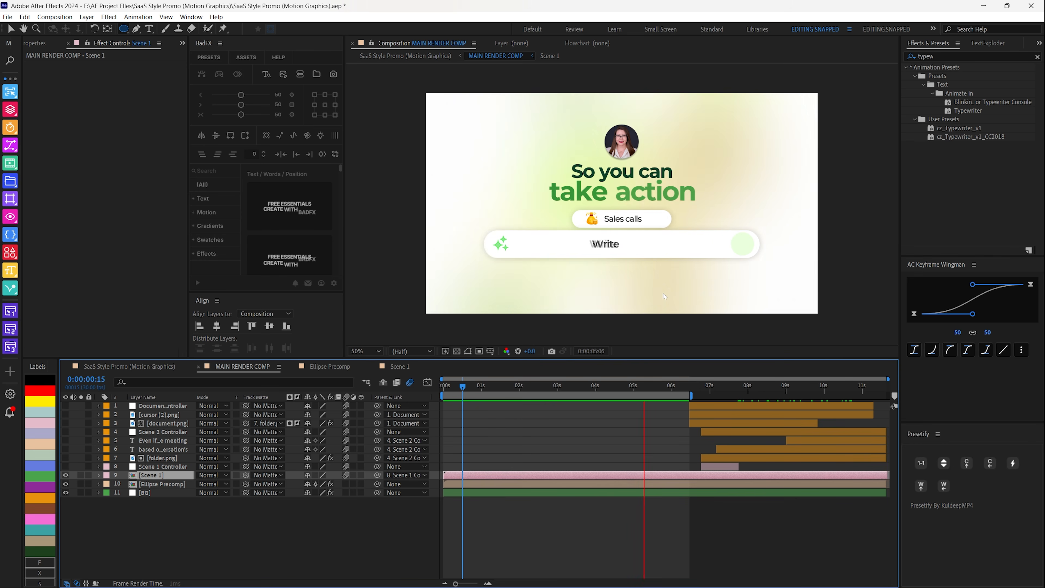
- Extend the work area to the end of MAIN RENDER COMP, go to 0:00:07:20 and select Scene 1 Controller
left_click_drag(691, 389, 897, 398)
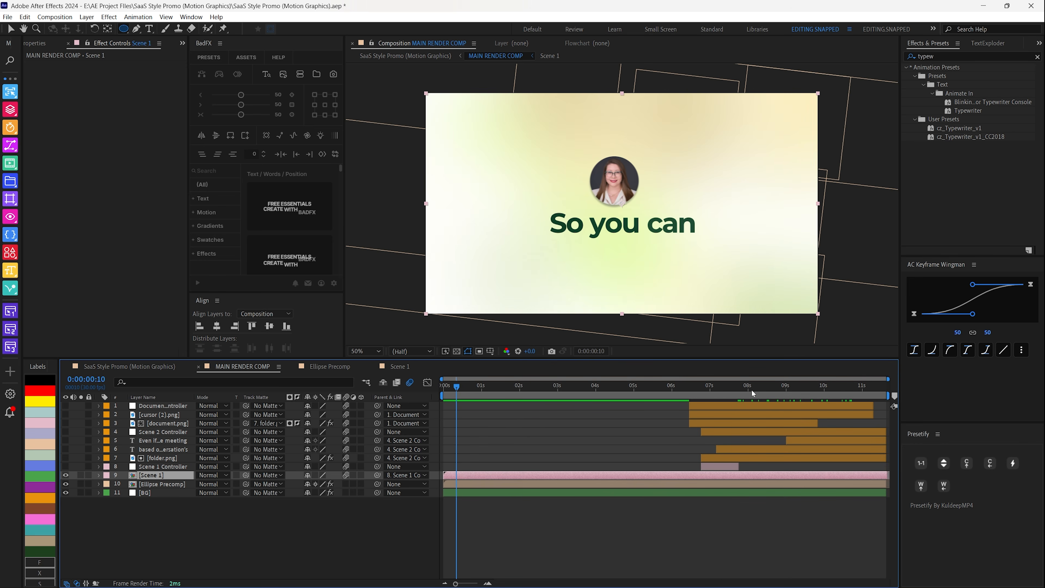
mouse_move(752, 389)
left_mouse_down()
mouse_move(671, 391)
mouse_move(737, 399)
left_mouse_up()
left_click(156, 466)
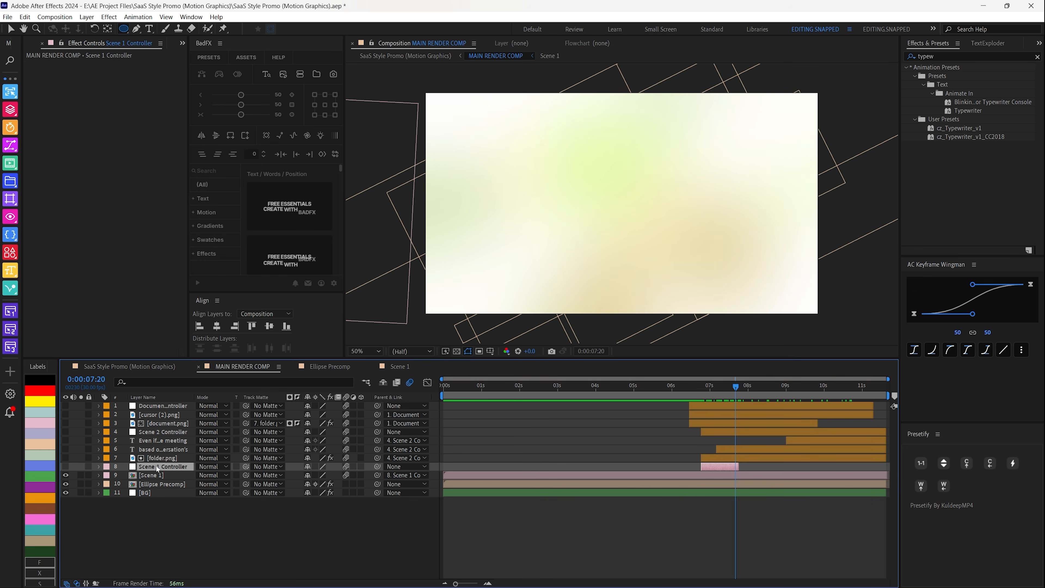
- View the new layer types available for creating a controller, without adding a layer
left_click(83, 18)
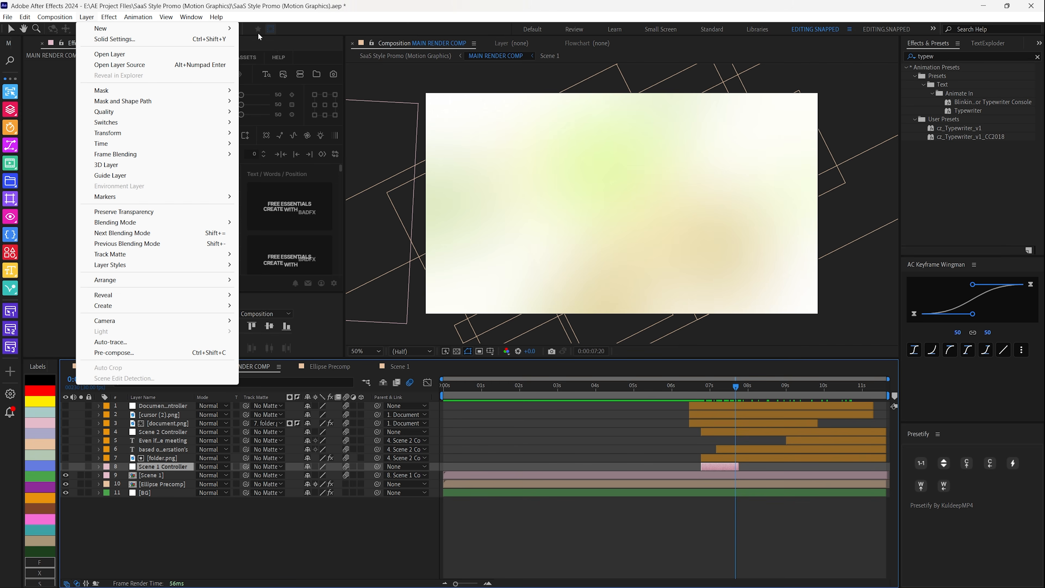
mouse_move(120, 29)
left_click(159, 527)
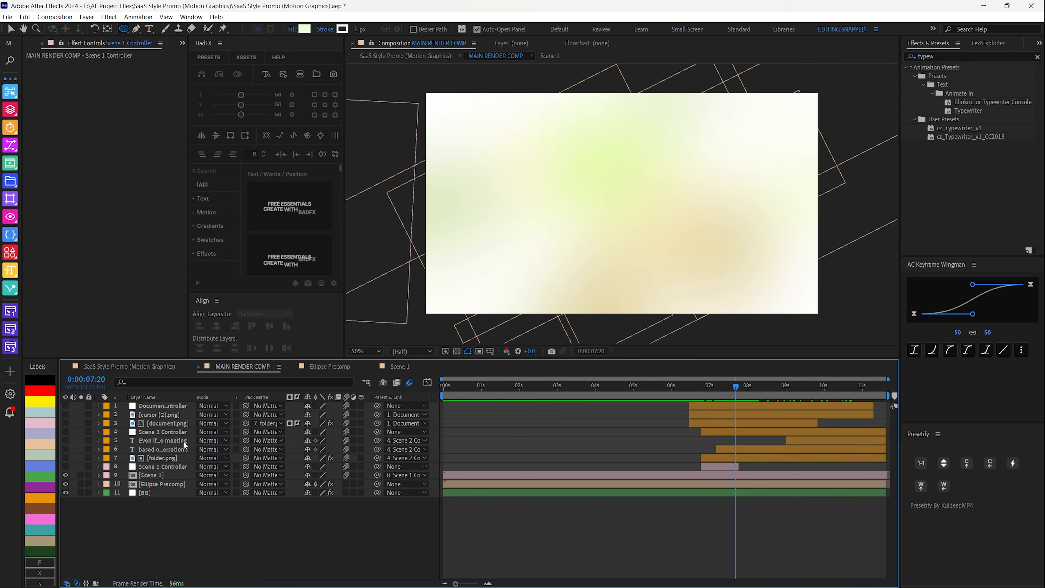
- Make Scene 1 Controller visible and reveal its Position and Rotation keyframes at 0:00:06:23
left_click(149, 468)
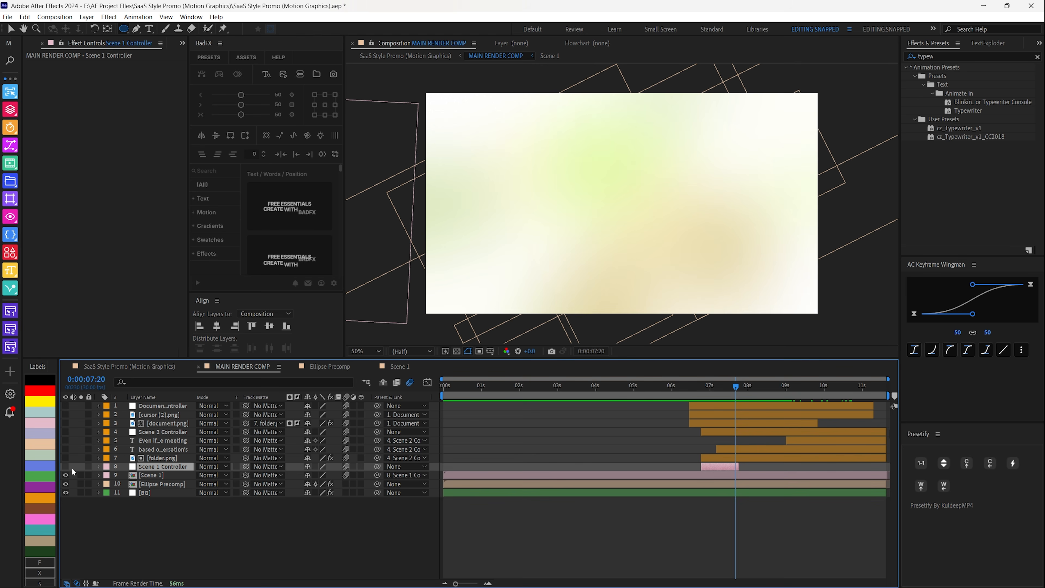
left_click(66, 466)
left_click_drag(670, 391, 702, 387)
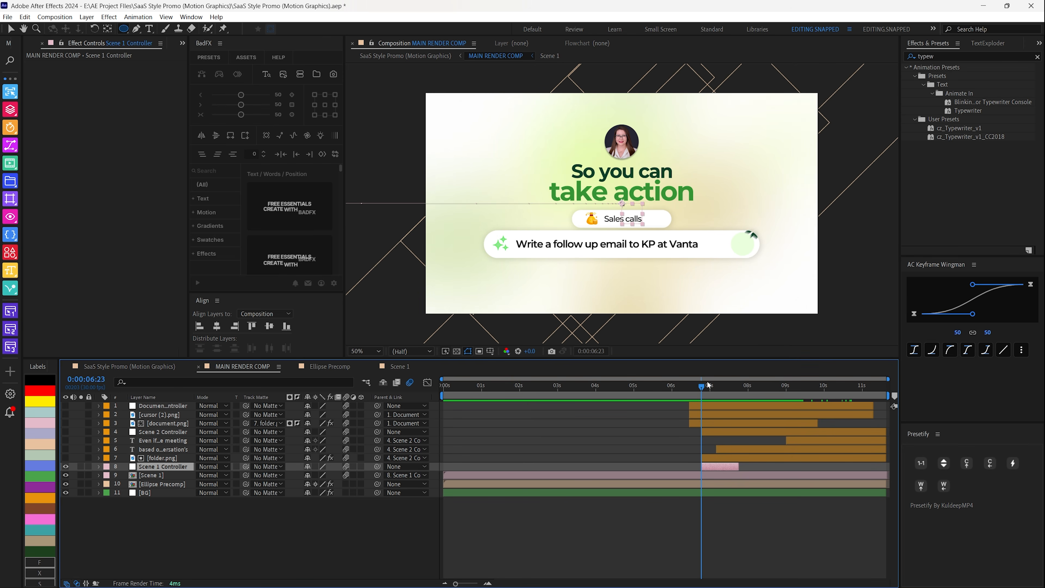
key("u")
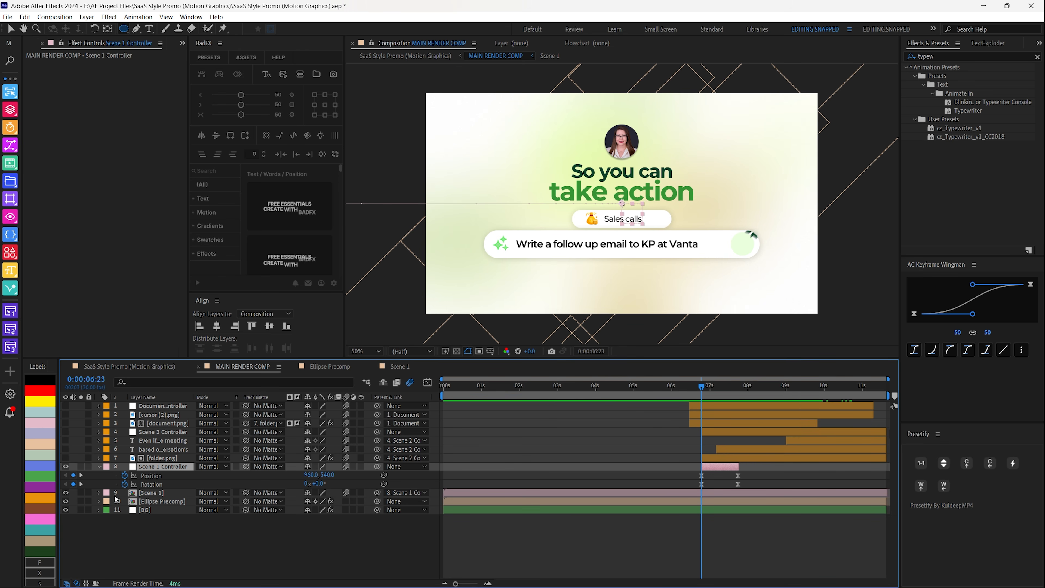
- Examine Scene 1 Controller's Position and Rotation keyframes up to 0:00:07:22, select them all, and play the exit from 0:00:06:02
left_click_drag(685, 392, 738, 395)
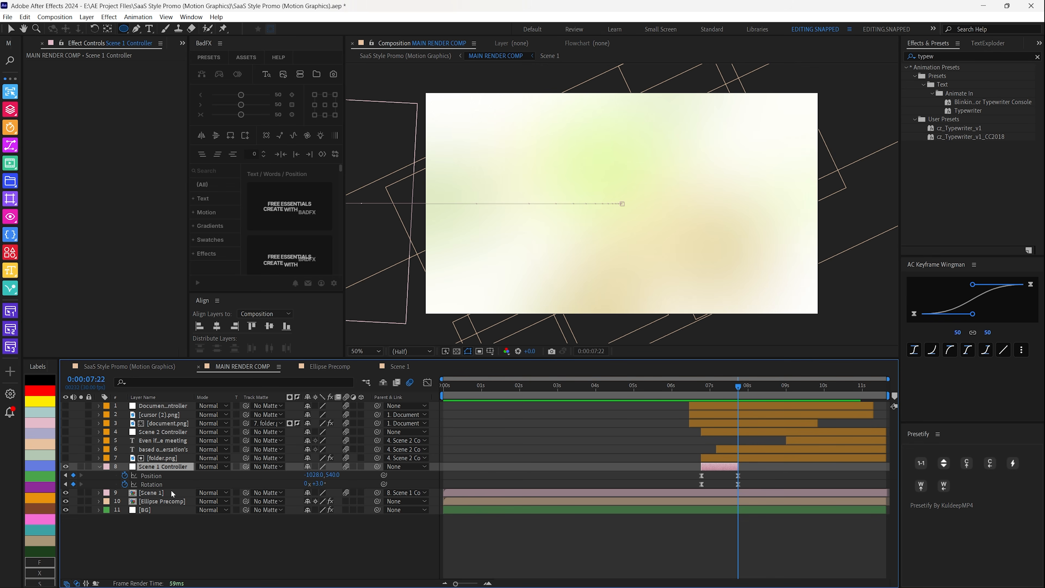
mouse_move(727, 387)
left_mouse_down()
mouse_move(706, 389)
mouse_move(733, 389)
left_mouse_up()
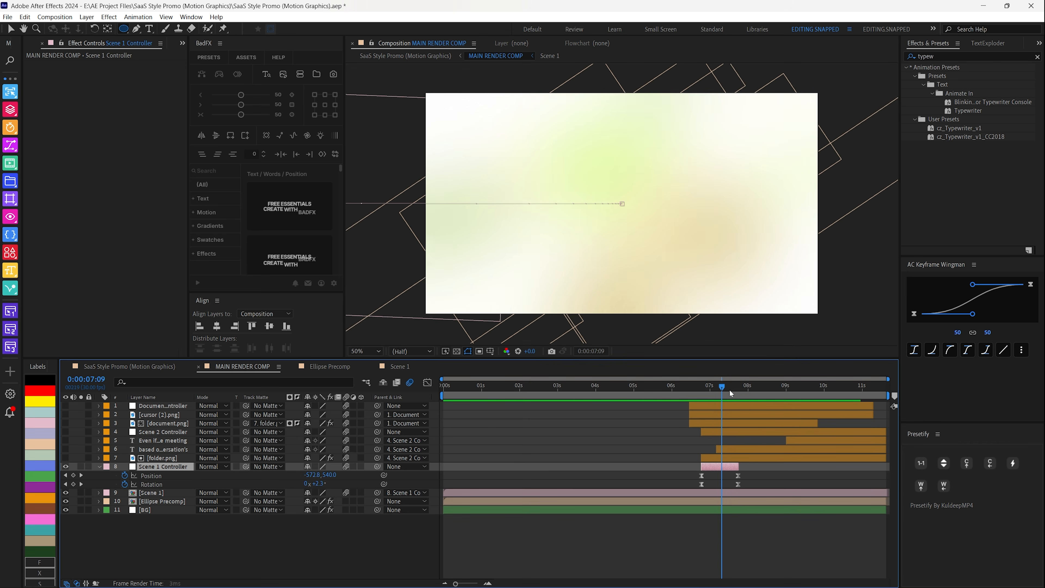
left_click_drag(756, 472, 692, 489)
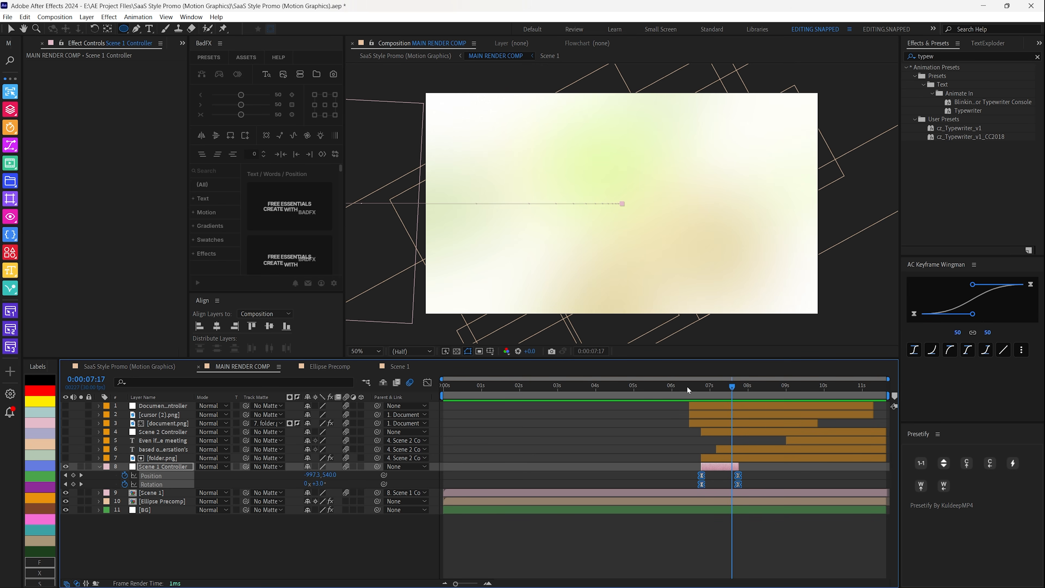
left_click_drag(687, 386, 675, 387)
key("space")
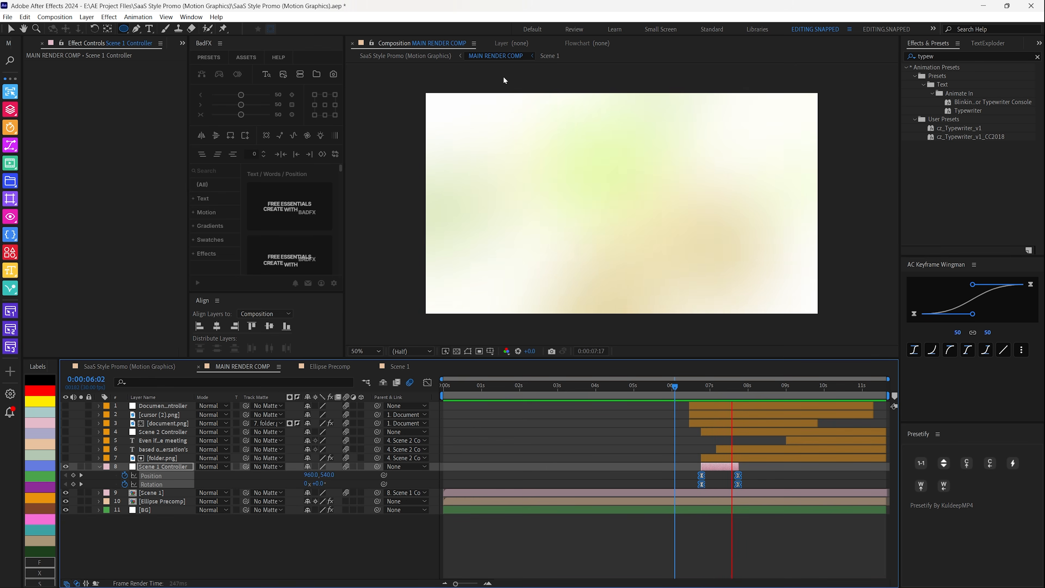
key("space")
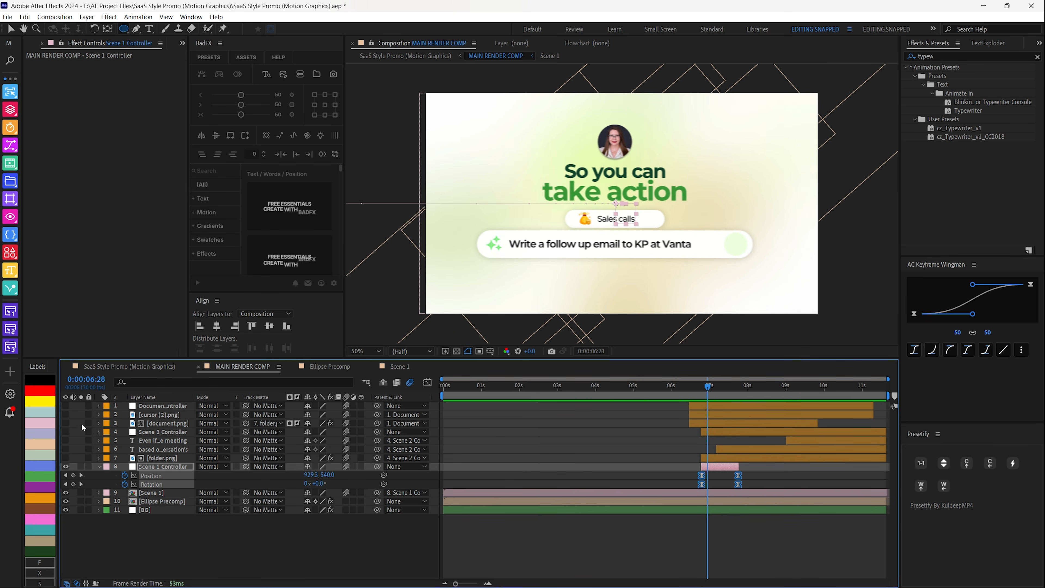
- Make all the Scene 2 layers above Scene 1 Controller visible, and scrub around 0:00:07:01 to check the transition
left_click_drag(64, 404, 81, 468)
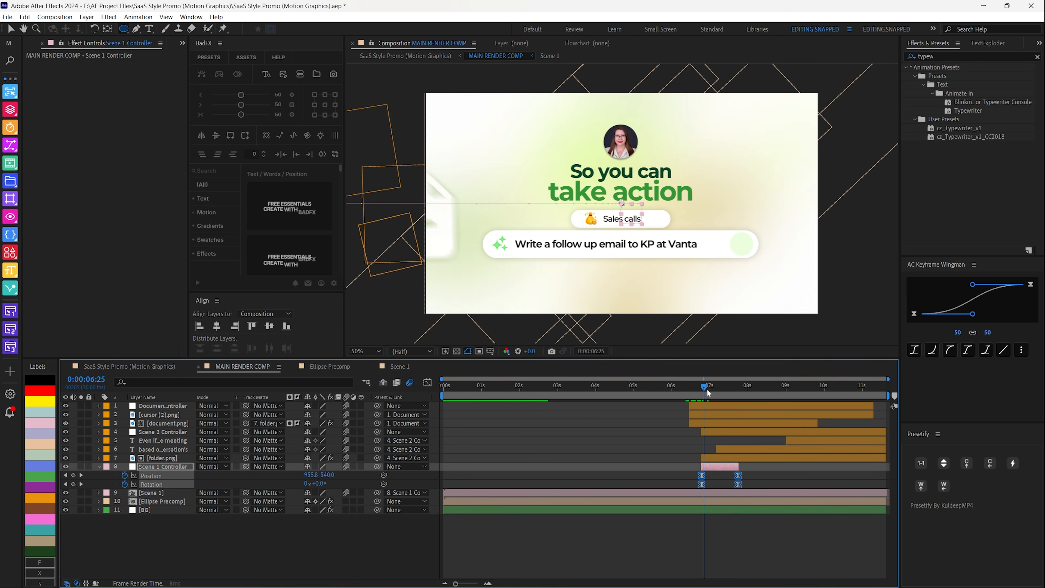
mouse_move(707, 389)
left_mouse_down()
mouse_move(726, 389)
mouse_move(702, 389)
mouse_move(711, 386)
left_mouse_up()
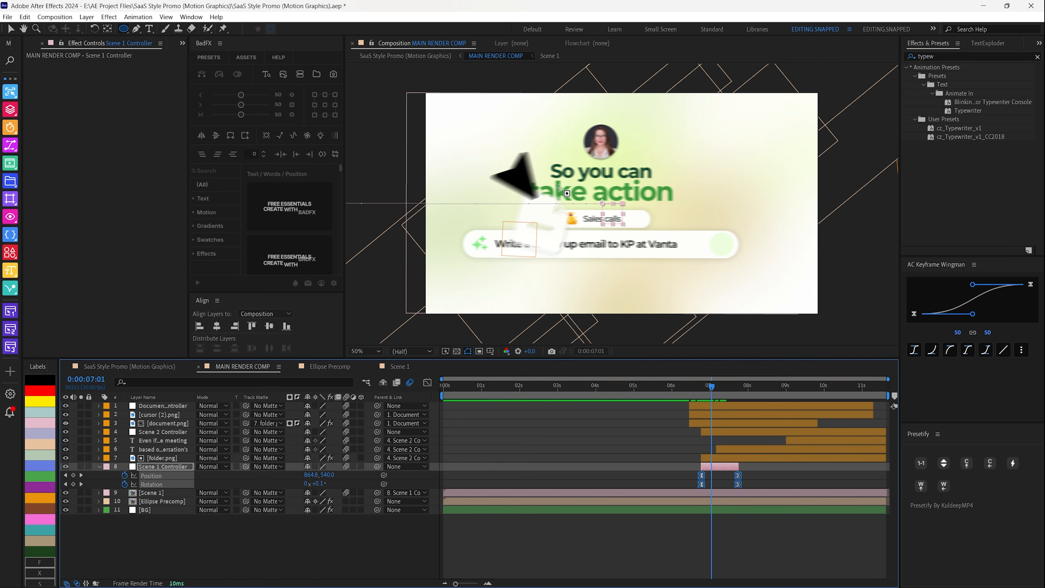
mouse_move(702, 385)
left_mouse_down()
mouse_move(739, 387)
mouse_move(703, 393)
left_mouse_up()
- Identify the folder.png and cursor (2).png layers of Scene 2, and scrub to 0:00:08:08
left_click(172, 458)
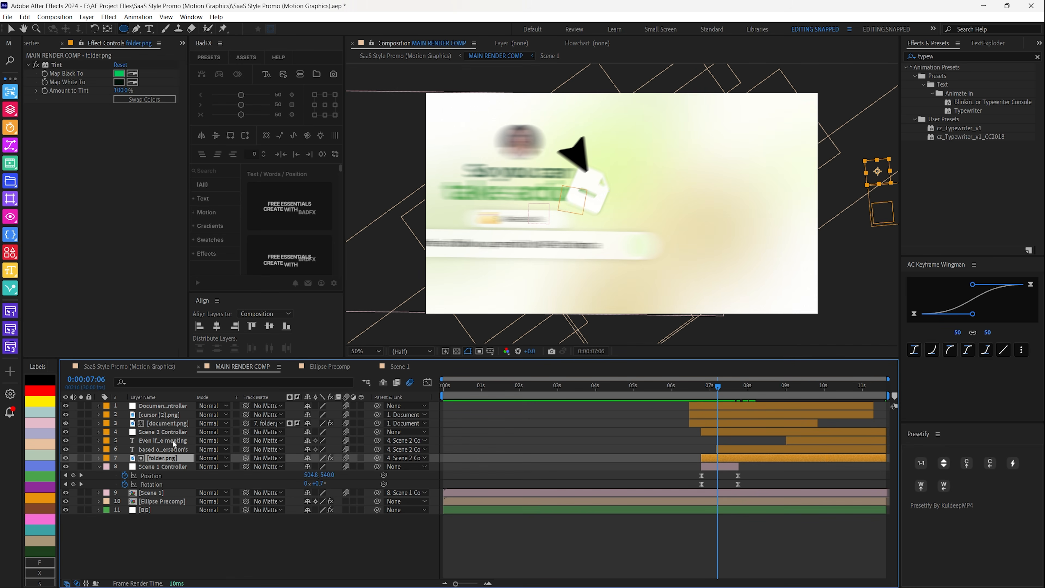
left_click(159, 415)
left_click(164, 455)
left_click(156, 415)
left_click_drag(708, 387, 759, 390)
- Select the "Even if you missed the meeting" layer, and hide and show the "based on your team's conversation's" text to identify it
left_click(162, 441)
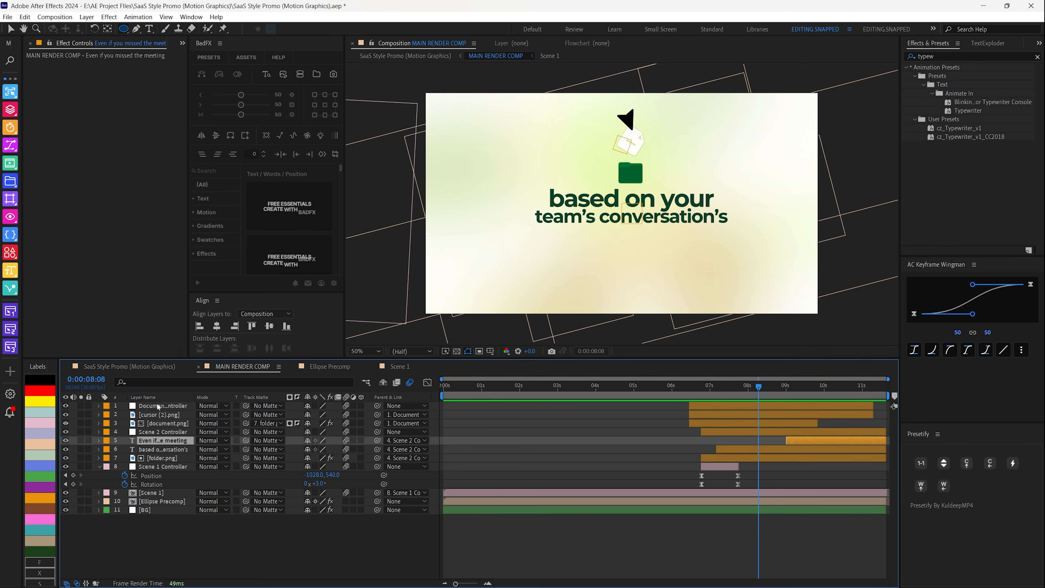
left_click(66, 449)
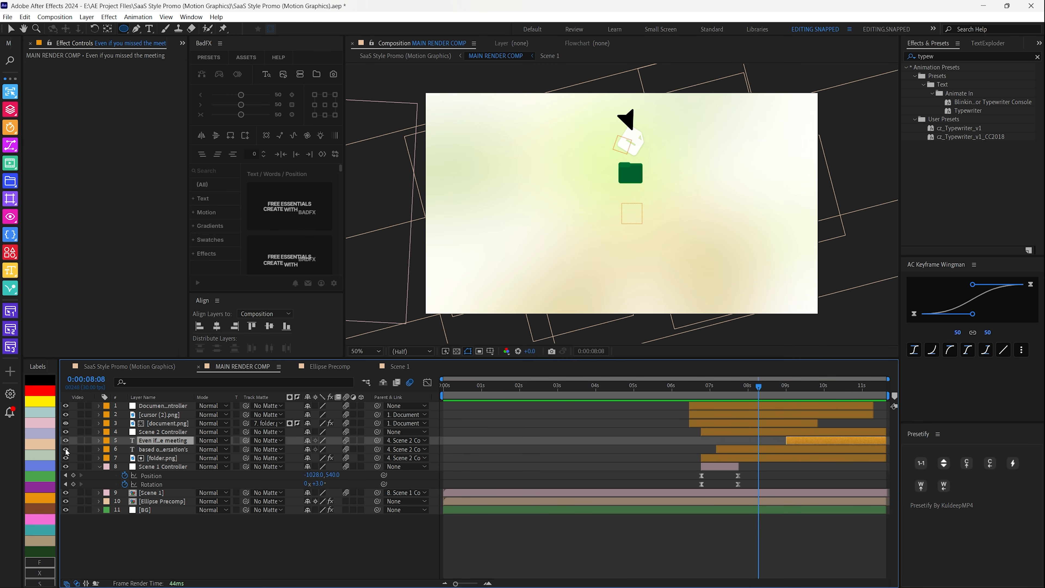
left_click(65, 449)
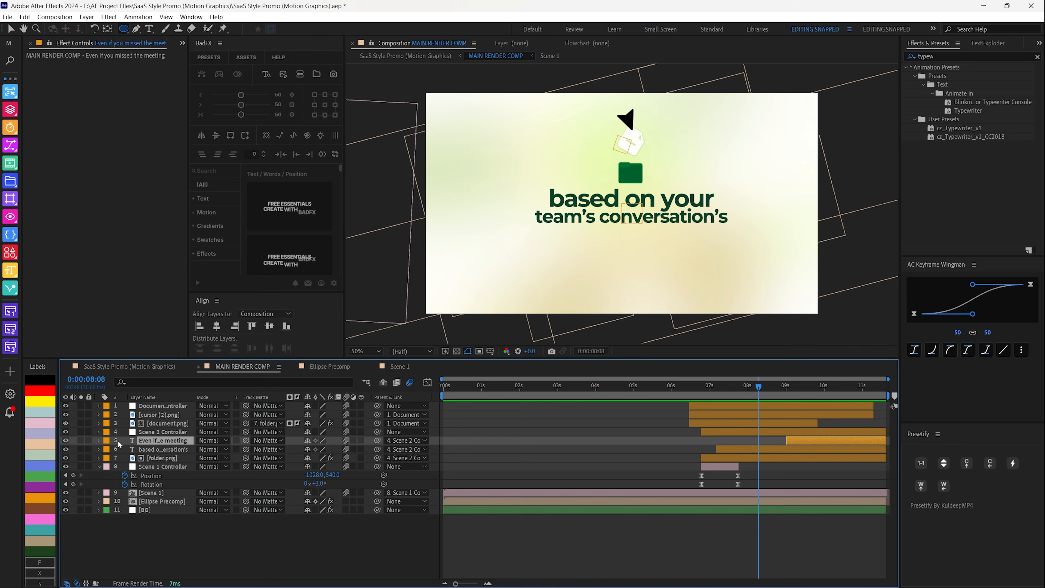
- Inspect the Map Black To colour of folder.png's Tint effect and leave it as is
left_click(94, 457)
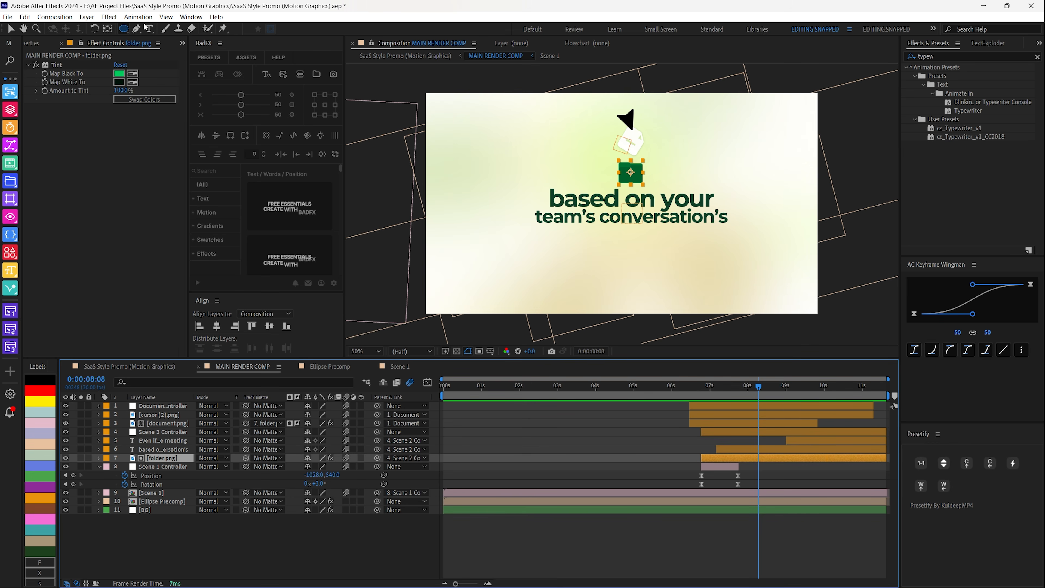
left_click(118, 73)
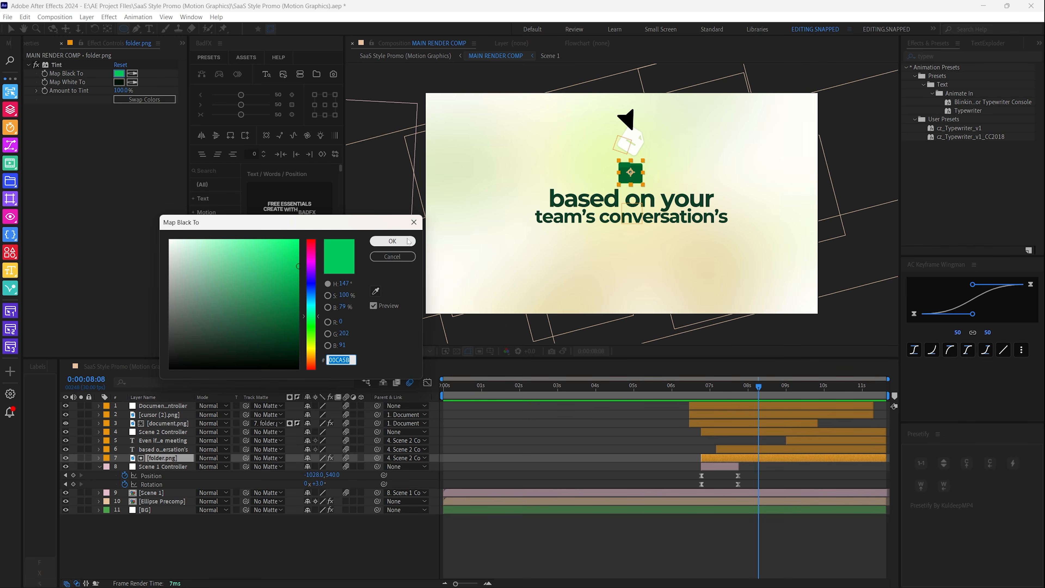
left_click(393, 241)
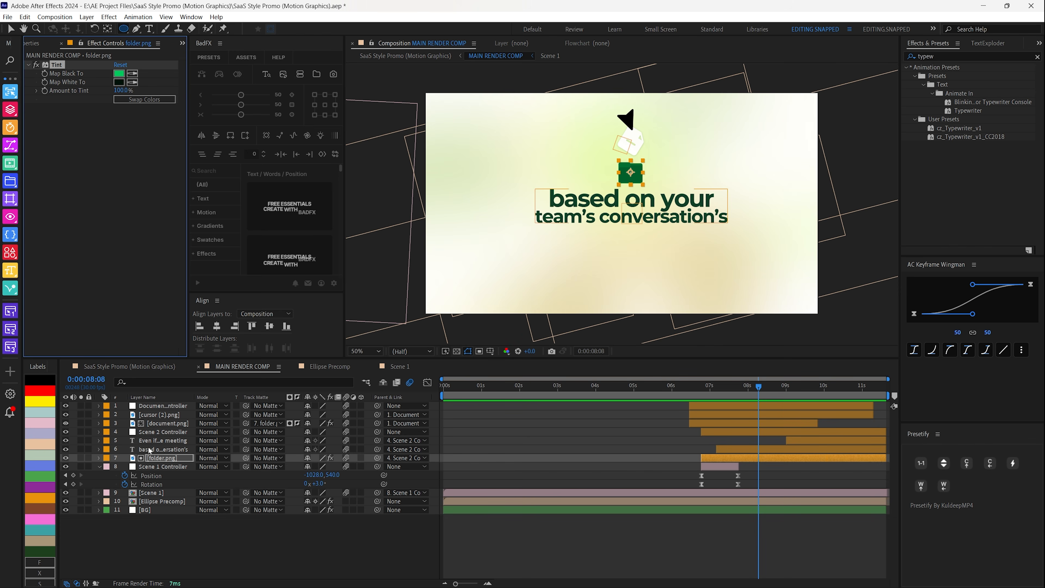
- Point out Scene 2 Controller and the new layer types, and select the "based on your team's conversation's" text layer
left_click(152, 432)
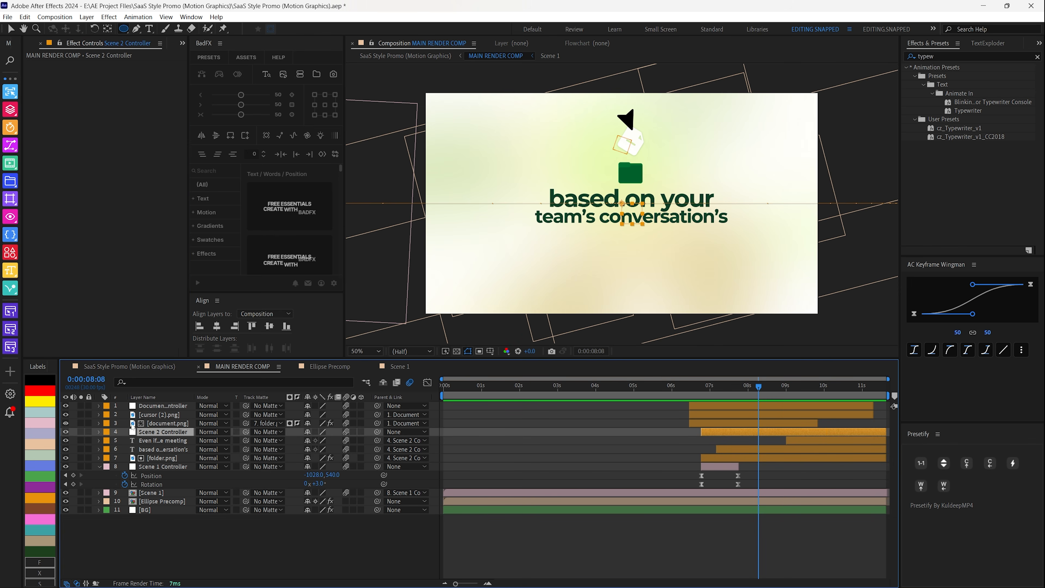
left_click(86, 17)
mouse_move(124, 28)
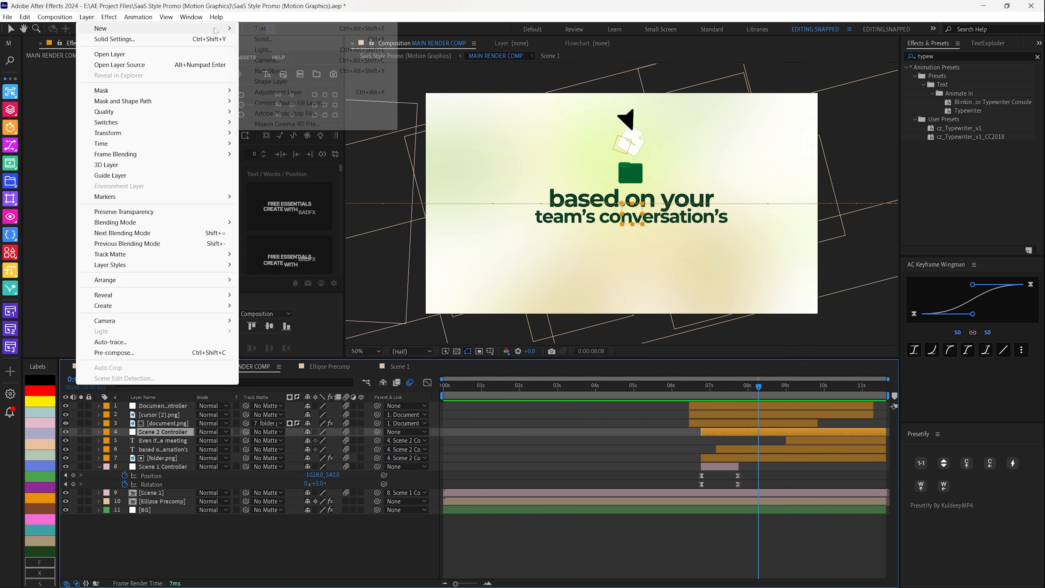
left_click(173, 548)
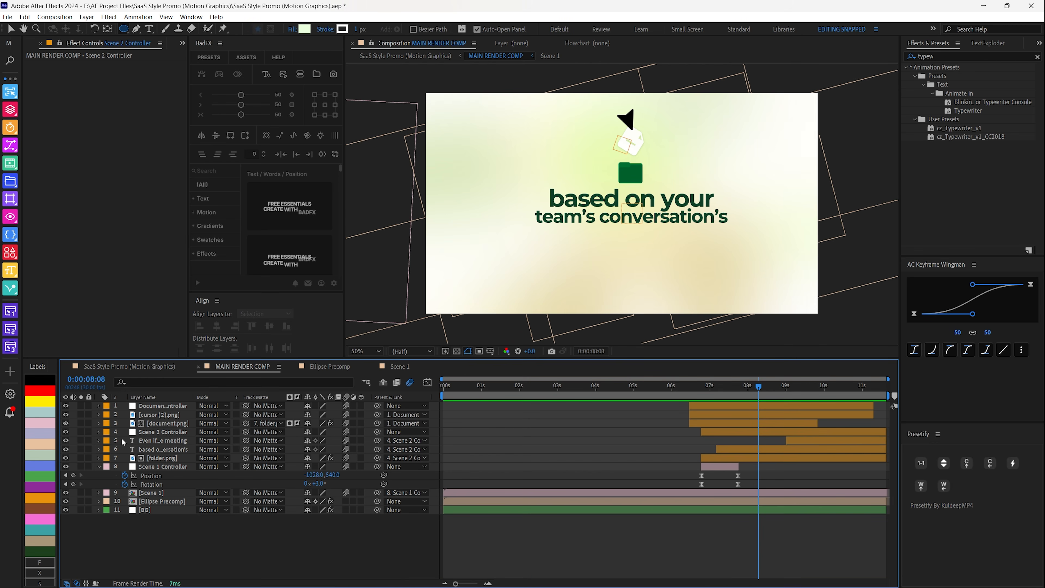
left_click(171, 433)
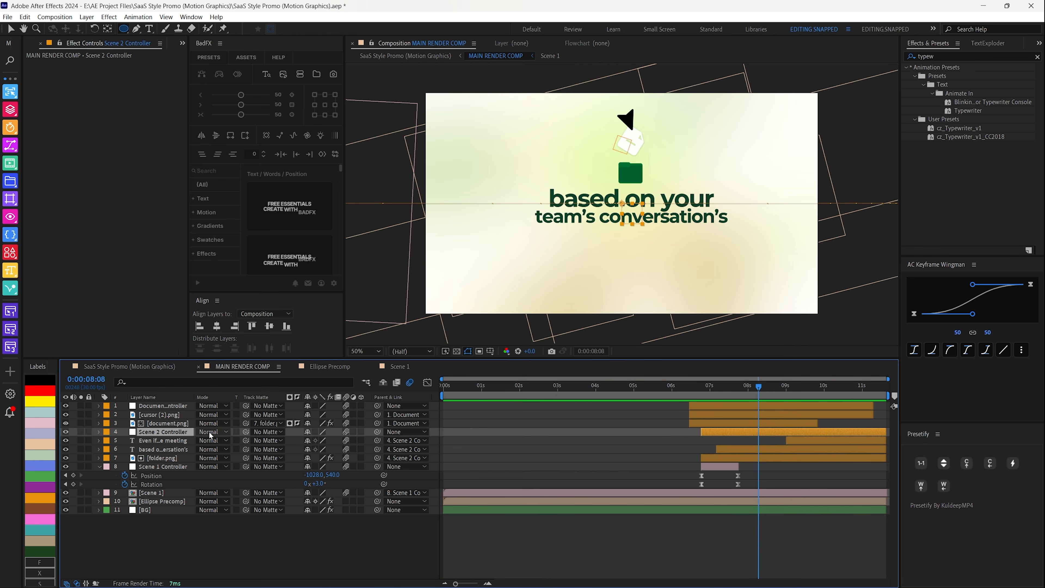
left_click(160, 450)
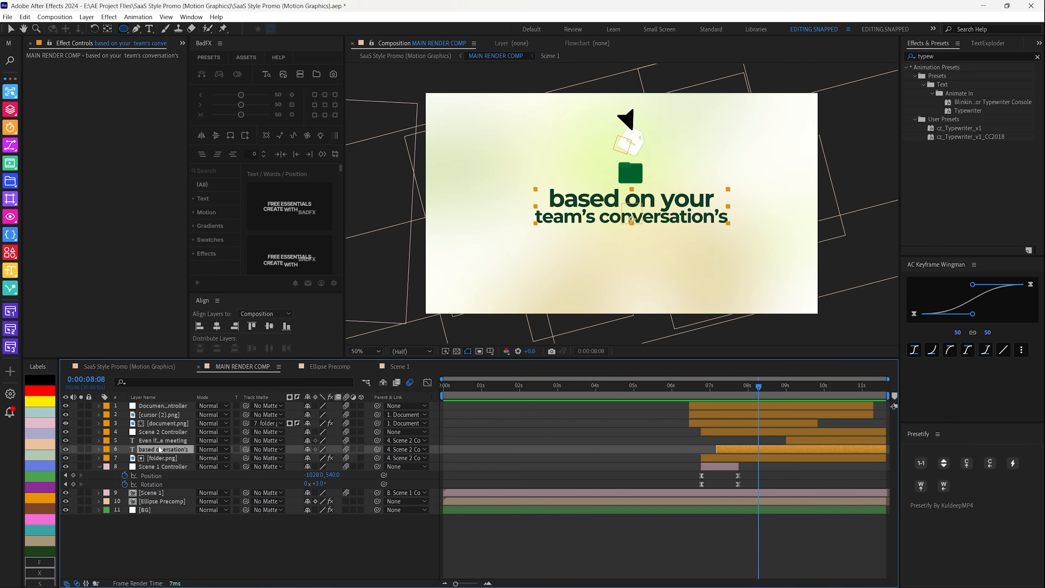
- Select the folder.png layer and both Scene 2 text layers in turn, and scrub through the "Even if you missed the meeting" text animation
left_click(166, 459)
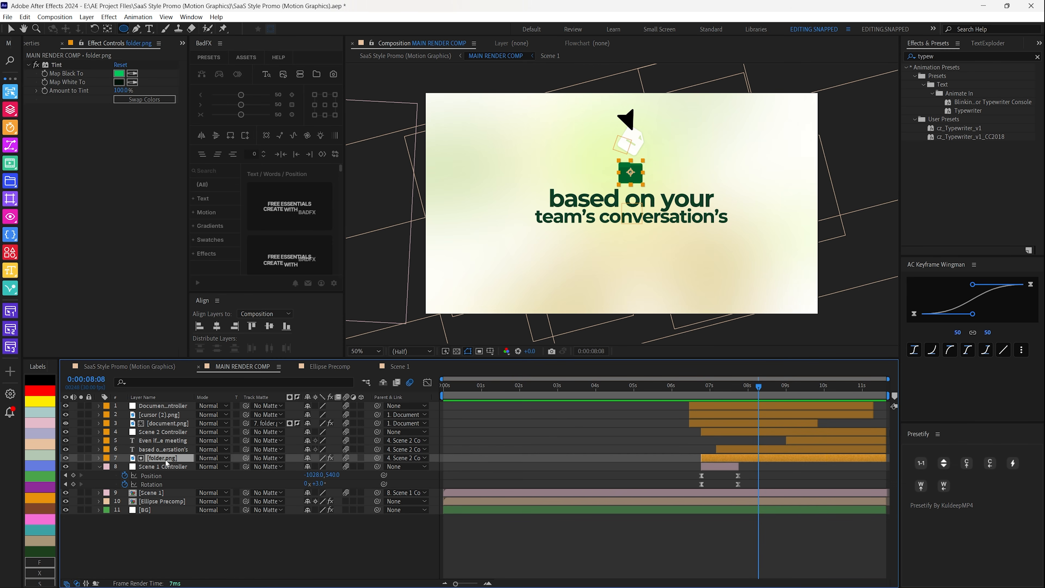
left_click(162, 450)
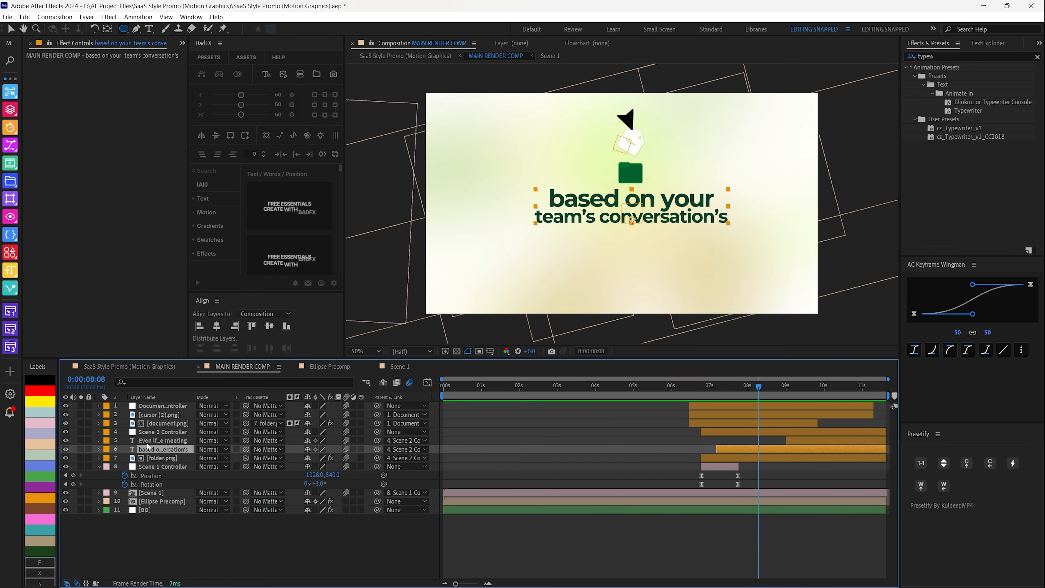
left_click(162, 441)
left_click(774, 388)
left_click_drag(781, 388, 852, 388)
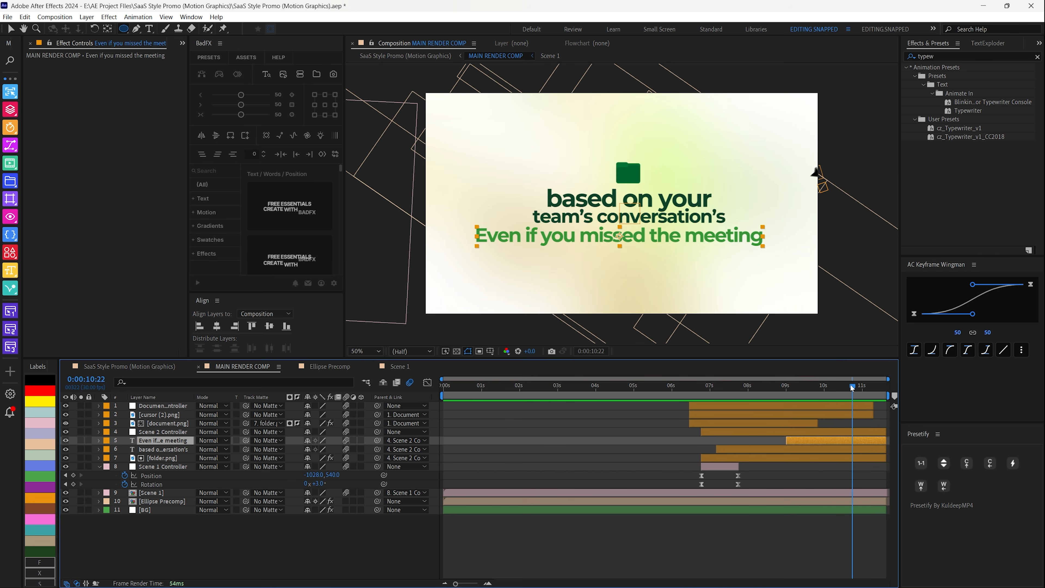
left_click(799, 388)
left_click(158, 461)
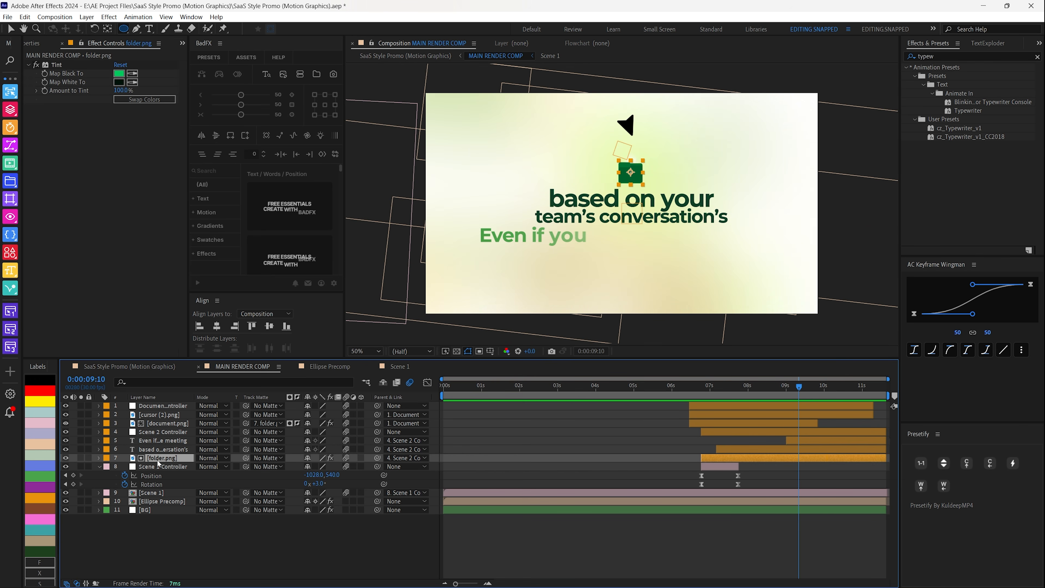
left_click(158, 450)
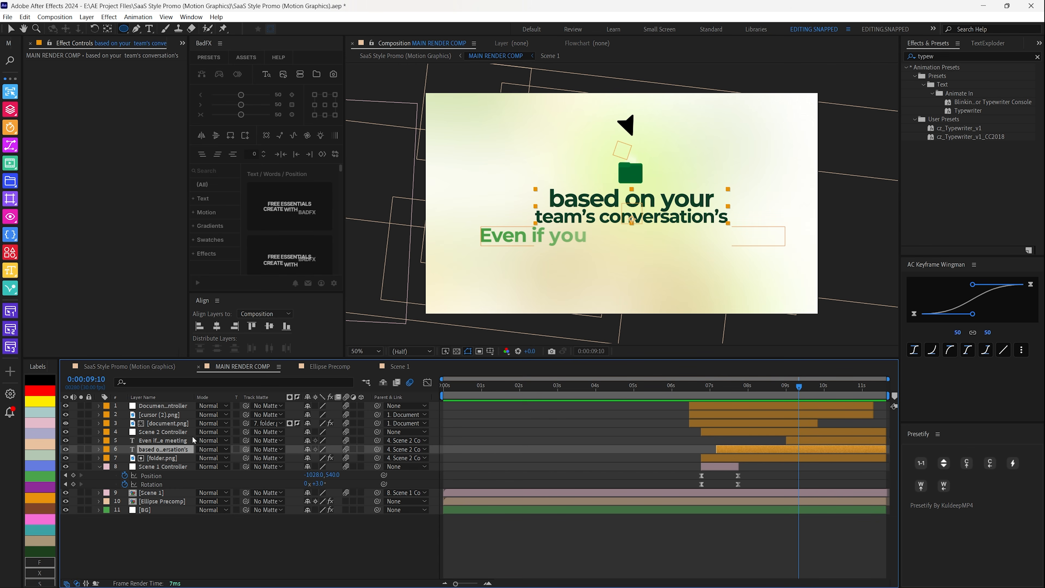
- Reveal Scene 2 Controller's Position and Rotation keyframes, and scrub through its entrance up to 0:00:08:11
left_click_drag(798, 387, 748, 391)
left_click(151, 433)
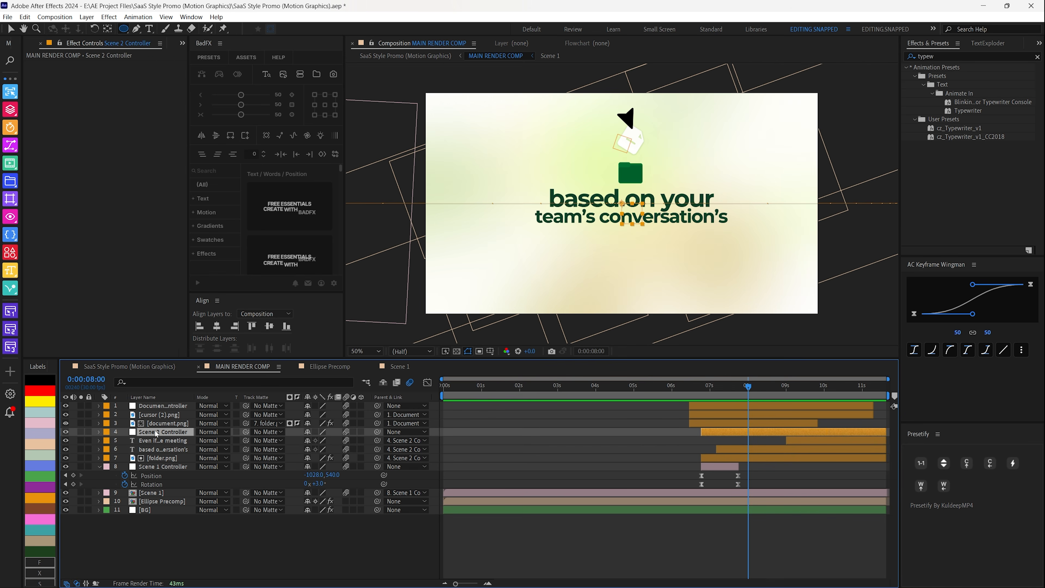
key("u")
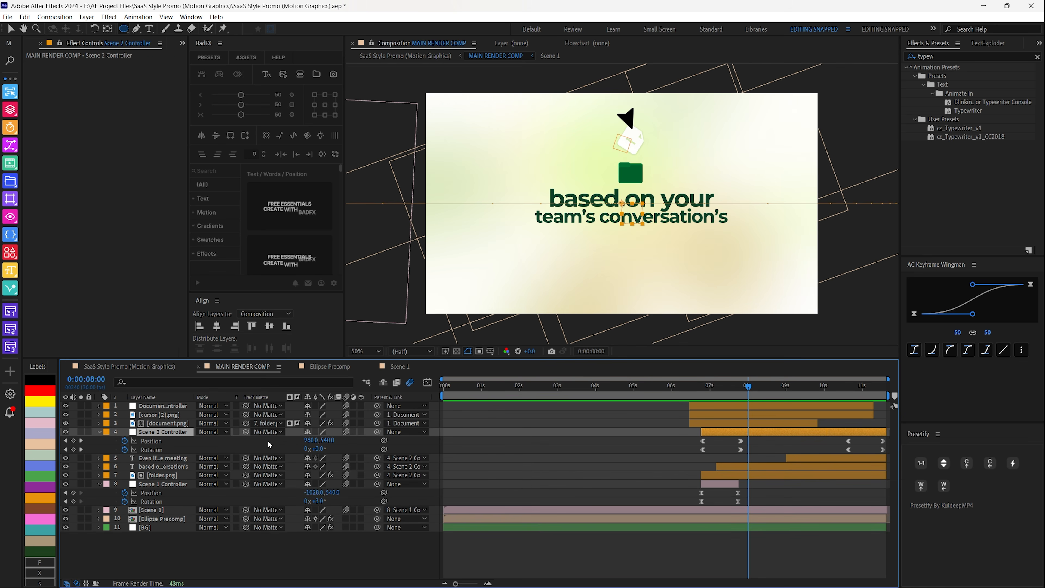
left_click_drag(688, 388, 731, 390)
key("space")
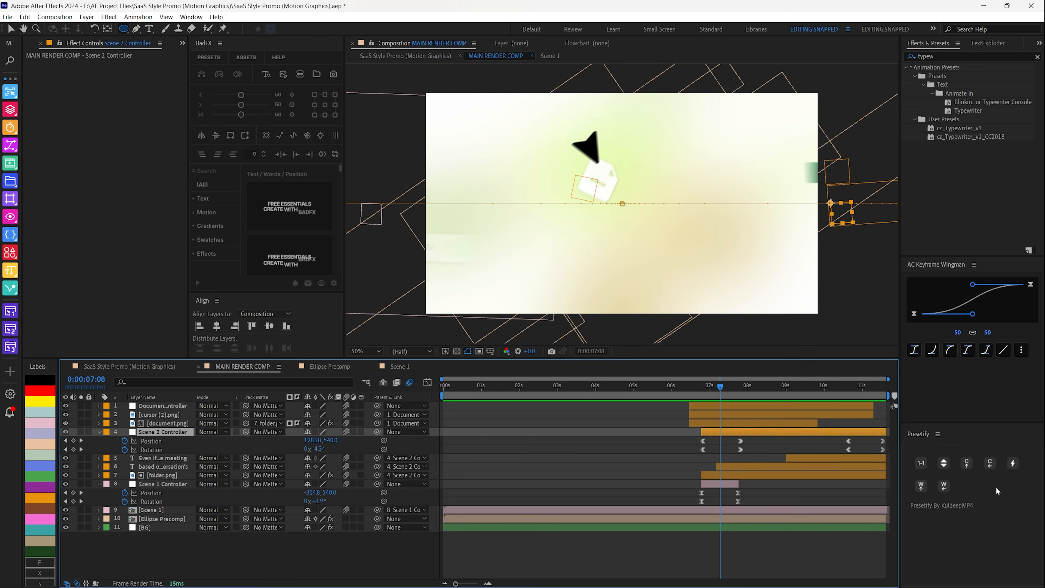
left_click_drag(707, 387, 754, 387)
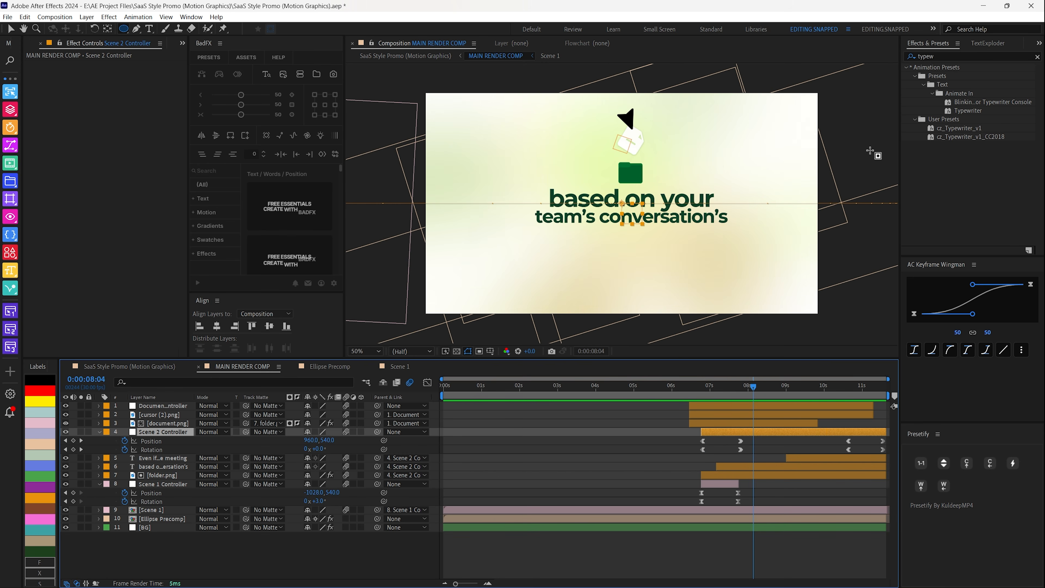
left_click_drag(704, 386, 762, 393)
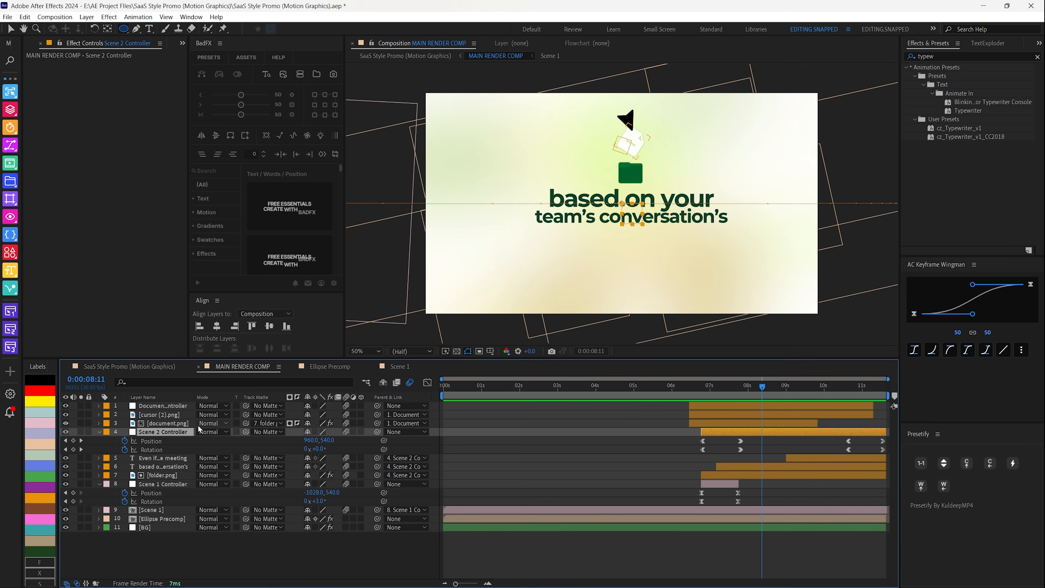
- Identify the cursor (2).png and document.png layers by scrubbing their entrance and hiding and showing the cursor
left_click(165, 416)
left_click(166, 423)
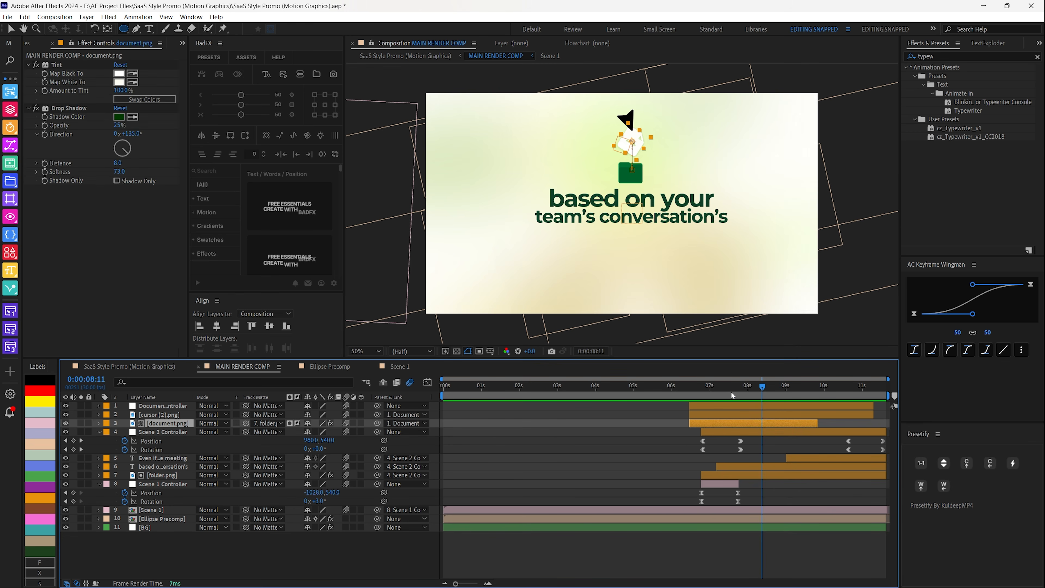
left_click_drag(732, 395, 723, 396)
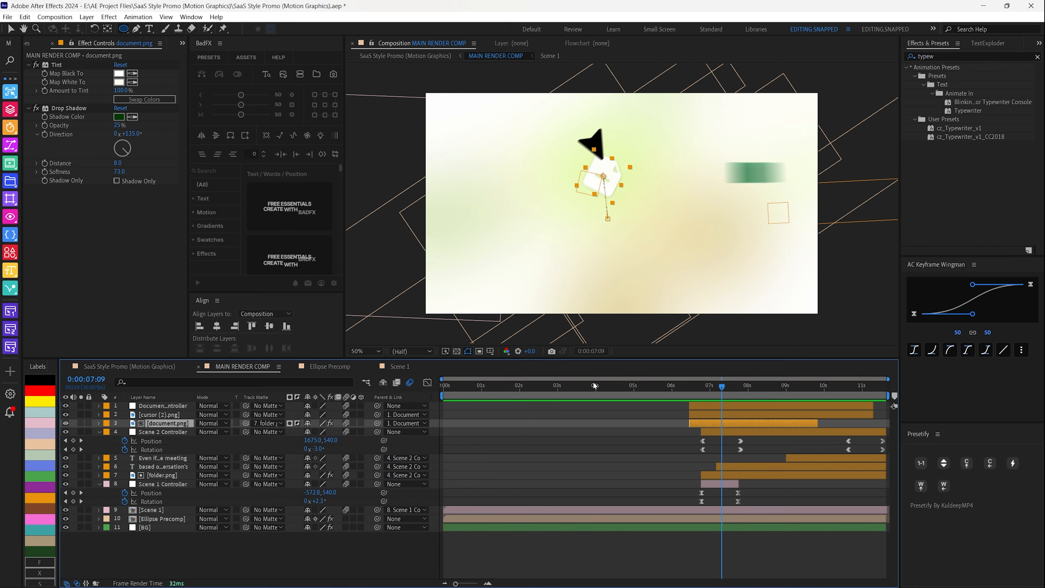
mouse_move(718, 388)
left_mouse_down()
mouse_move(686, 388)
mouse_move(732, 389)
mouse_move(719, 388)
left_mouse_up()
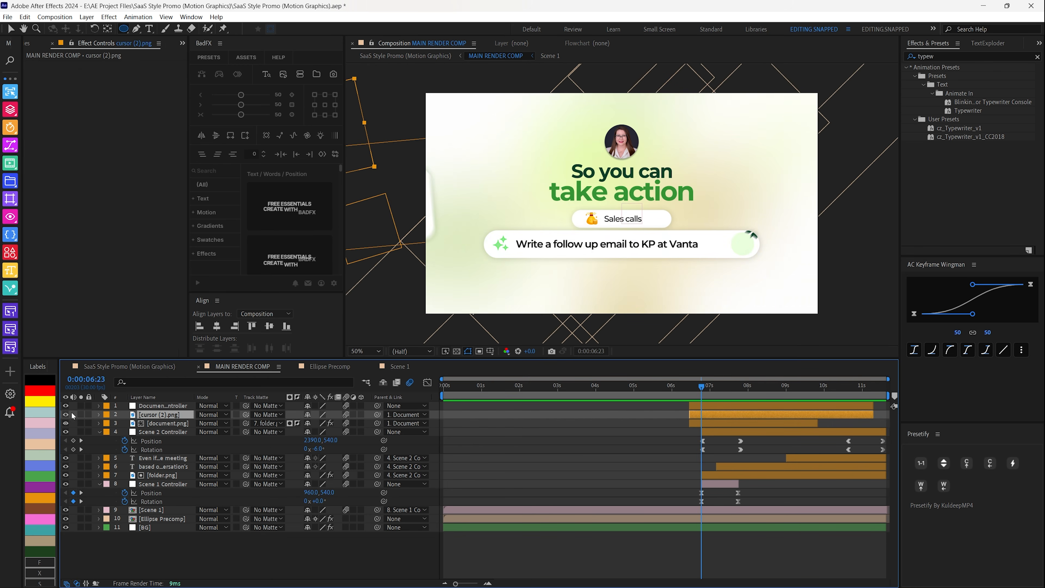
left_click(66, 415)
left_click(66, 415)
left_click(179, 425)
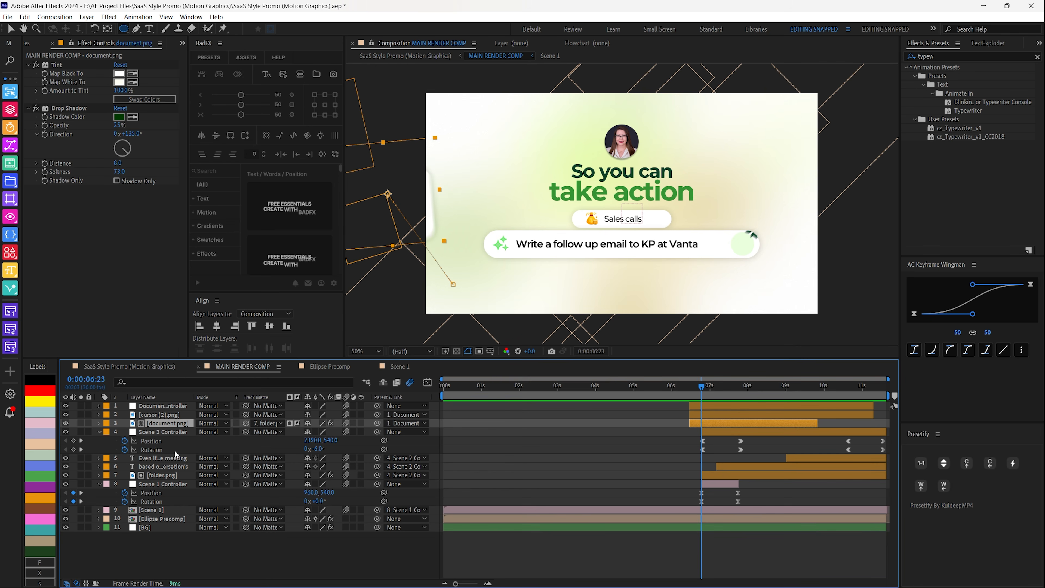
- Reveal Document Controller's Position, Scale and Rotation keyframes, and scrub its entrance from 0:00:06:15 to 0:00:08:00
left_click(172, 412)
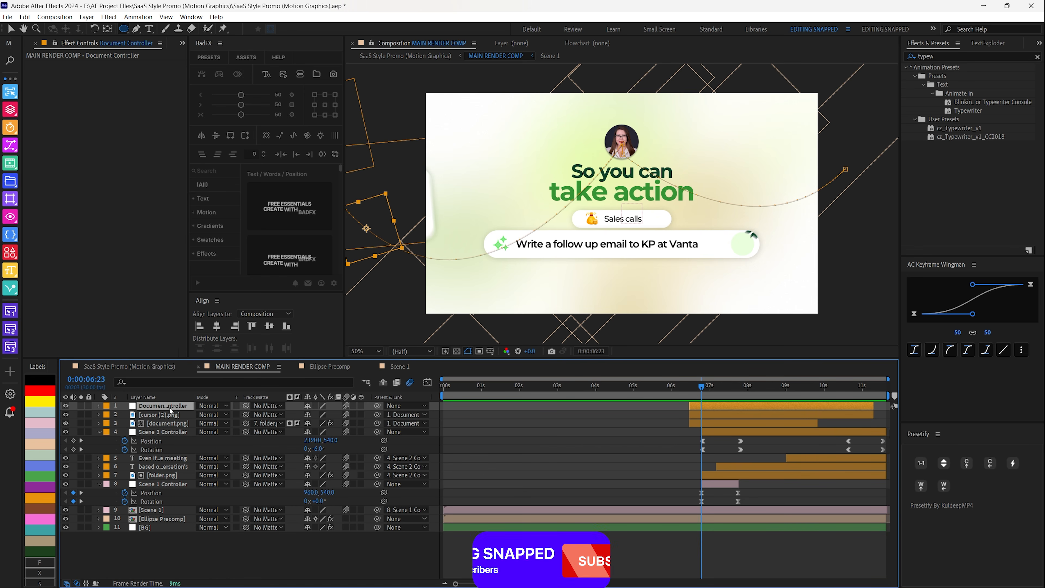
key("u")
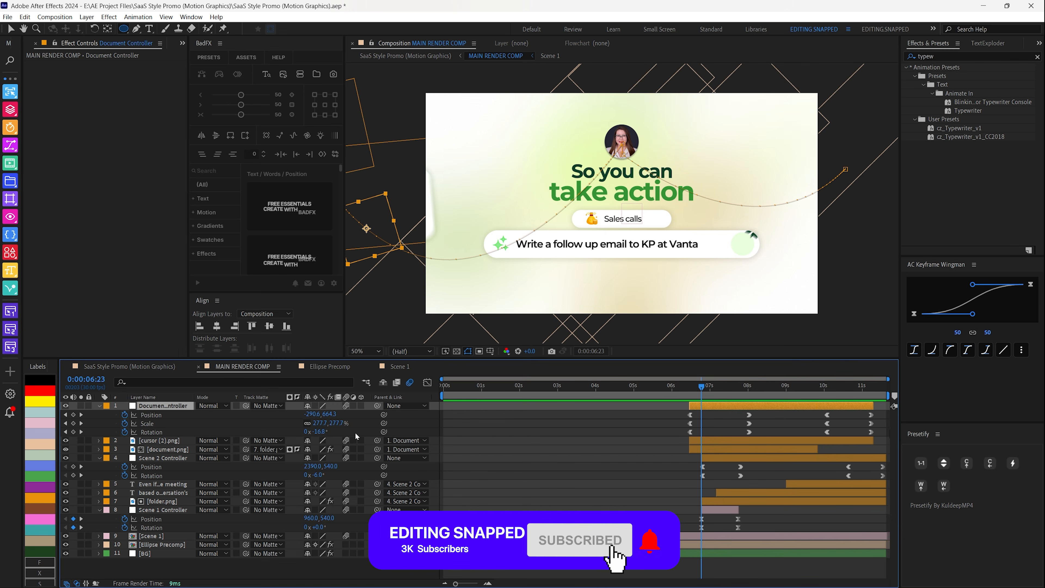
left_click_drag(699, 387, 693, 391)
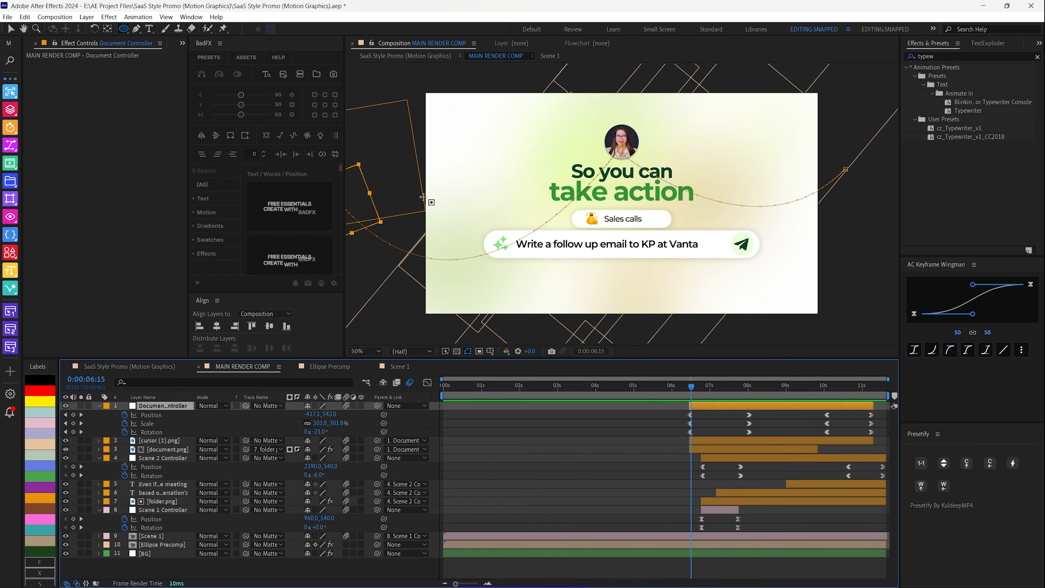
key("comma")
key("comma")
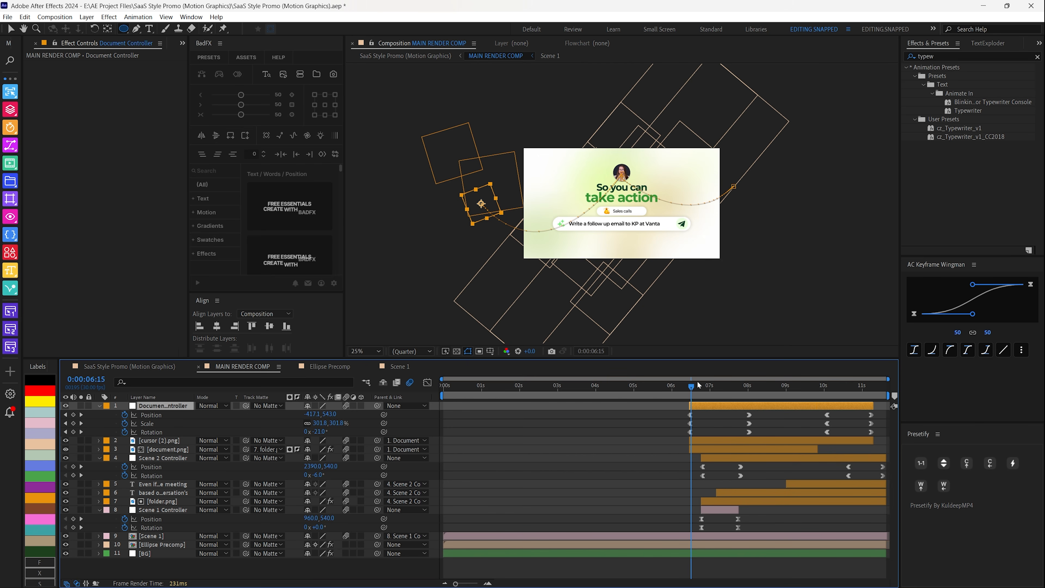
left_click_drag(698, 385, 748, 389)
key("period")
key("period")
- Preview the document and cursor motion above the folder from 0:00:08:00, and scrub to 0:00:10:12
left_click_drag(723, 120, 697, 175)
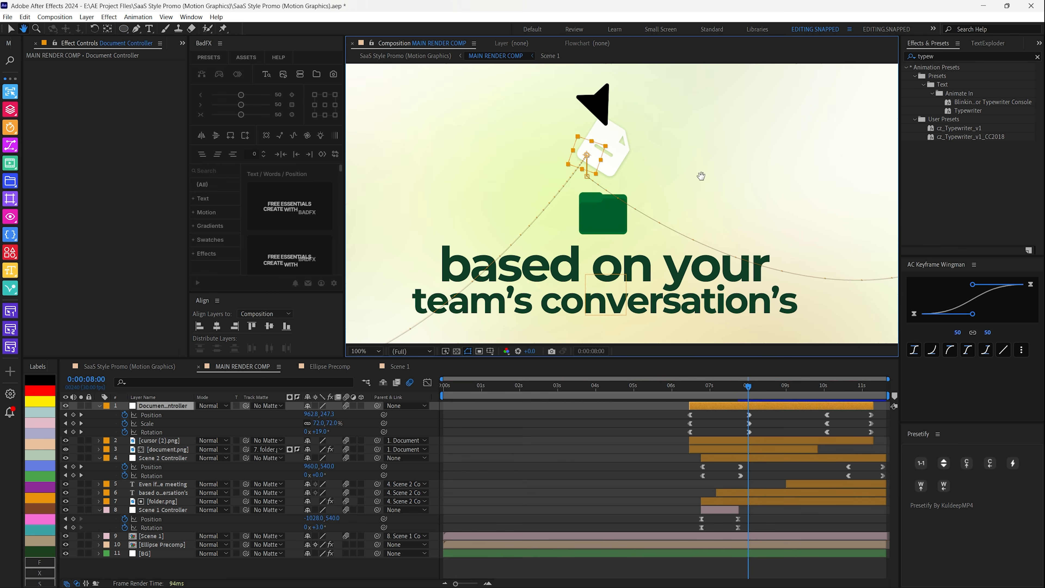
left_click(741, 395)
key("space")
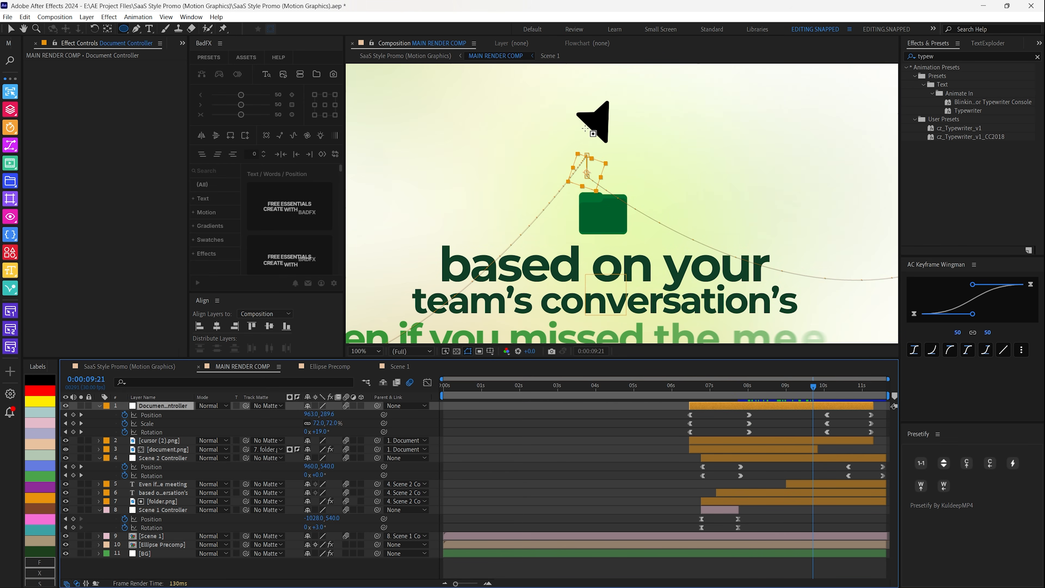
left_click_drag(793, 391, 840, 391)
key("comma")
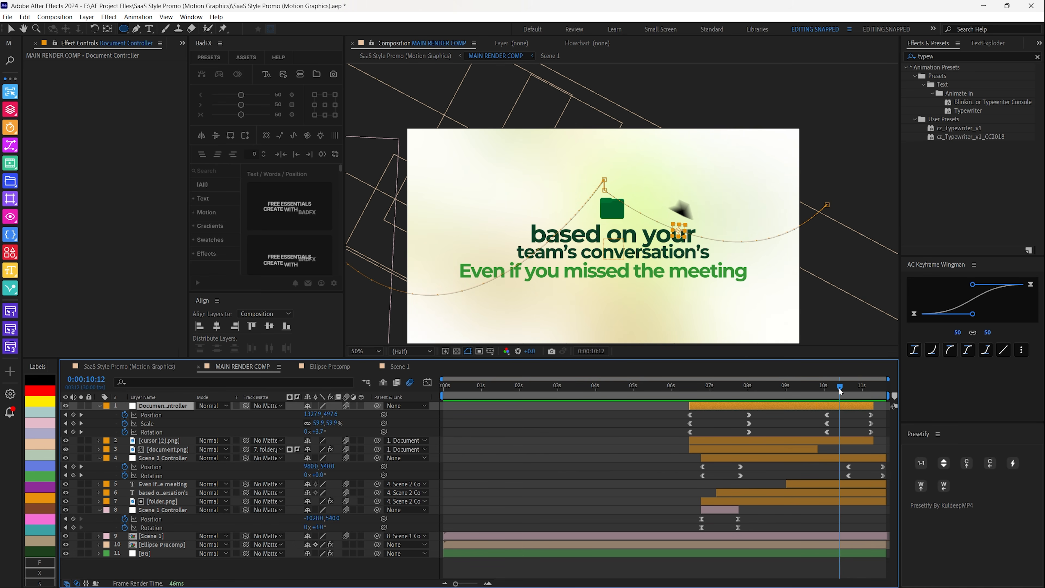
- Choose the Convert Vertex Tool and bring the start of Document Controller's motion path into view
left_click(137, 29)
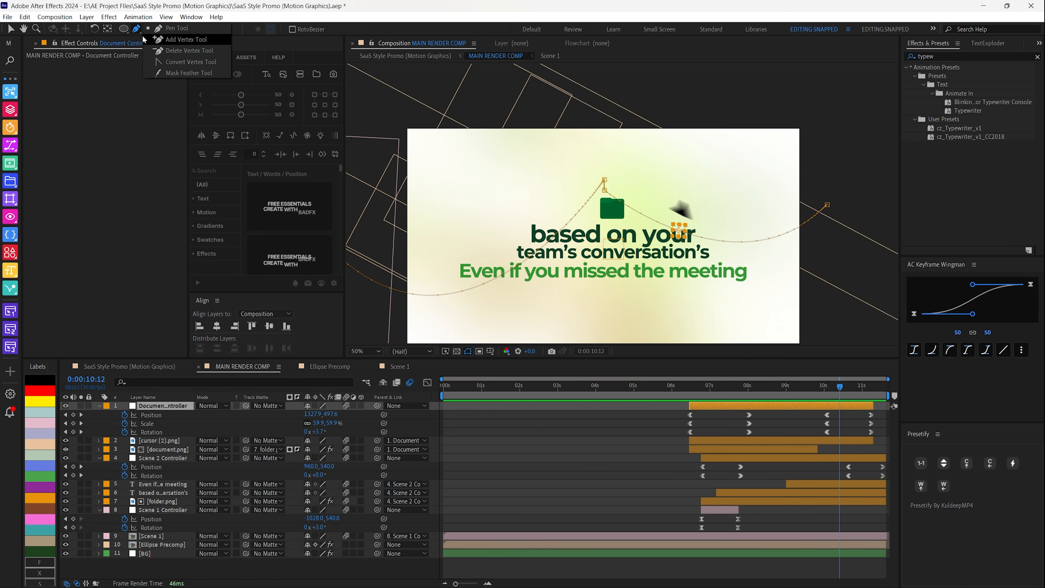
left_click(180, 61)
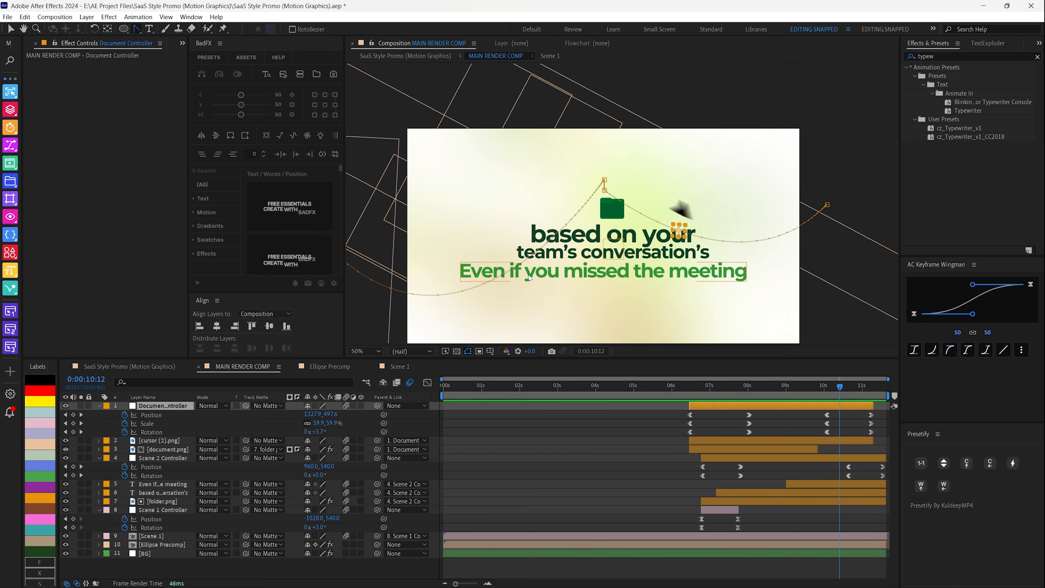
left_click_drag(325, 244, 399, 238)
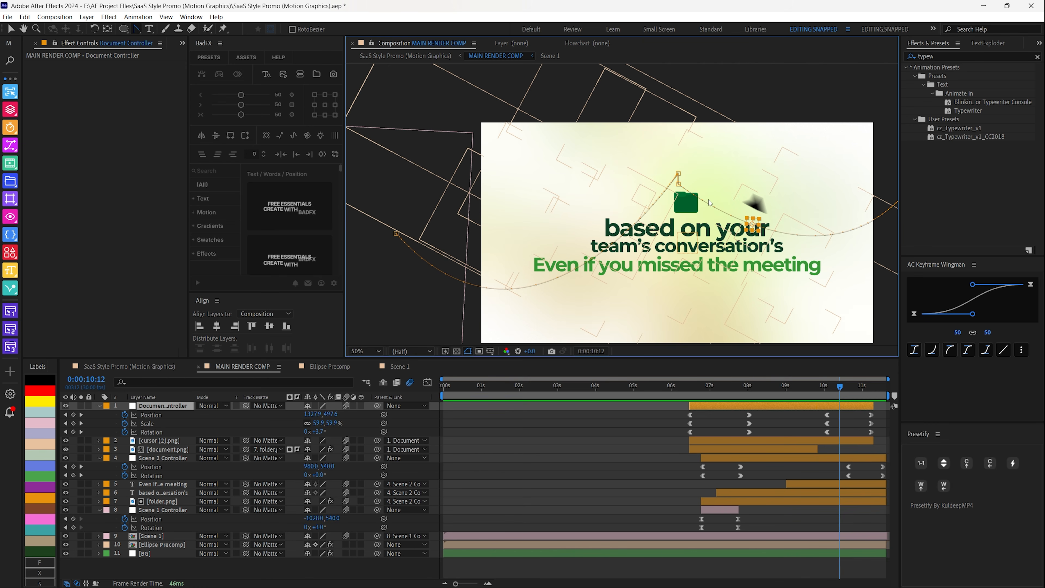
- Play and scrub Document Controller's movement along its motion path, from its entrance to its exit at 0:00:11:03
left_click(712, 386)
key("space")
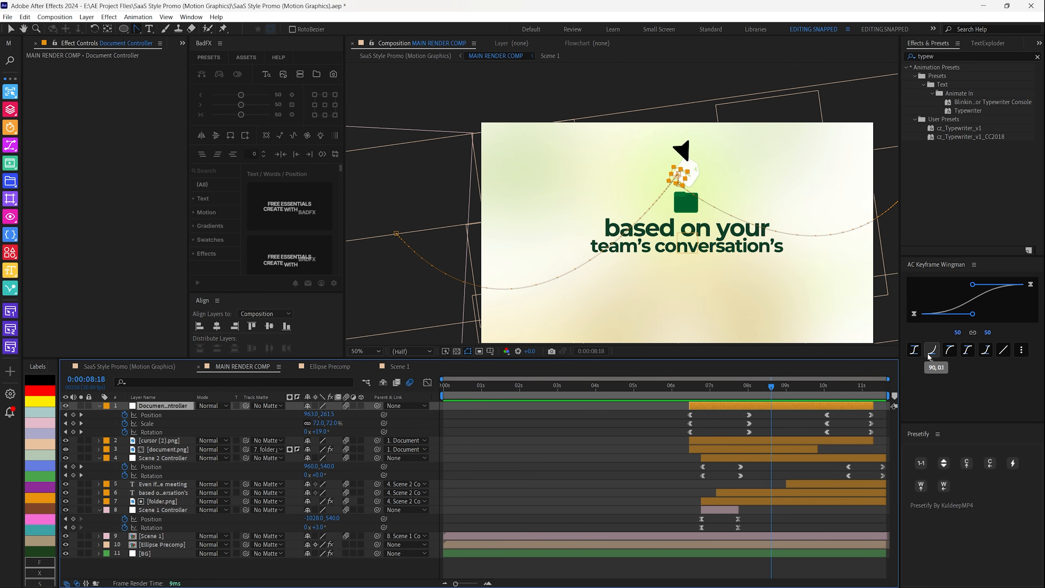
left_click(690, 387)
left_click_drag(690, 385, 780, 389)
key("space")
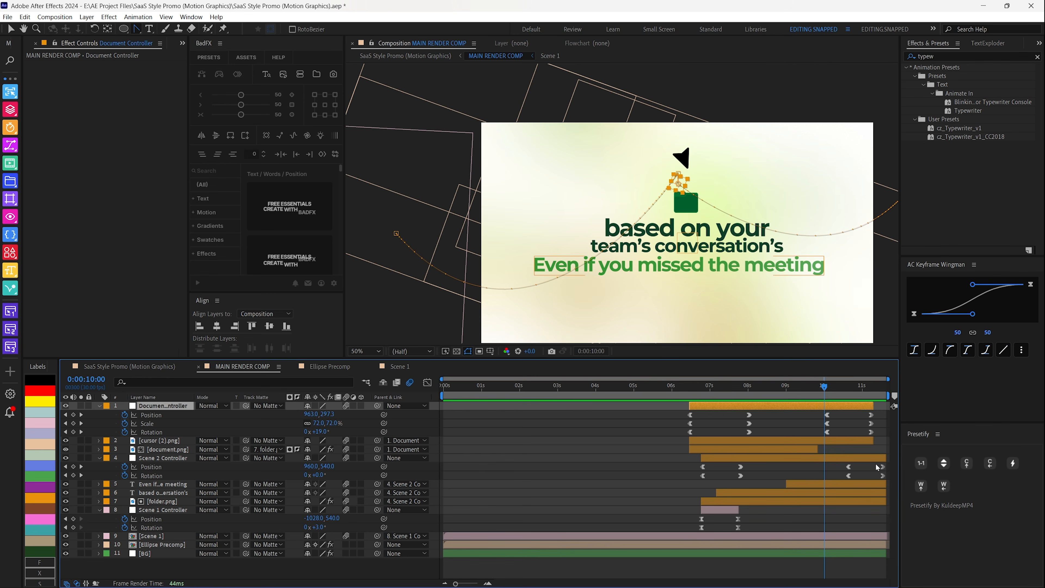
left_click_drag(826, 388, 868, 391)
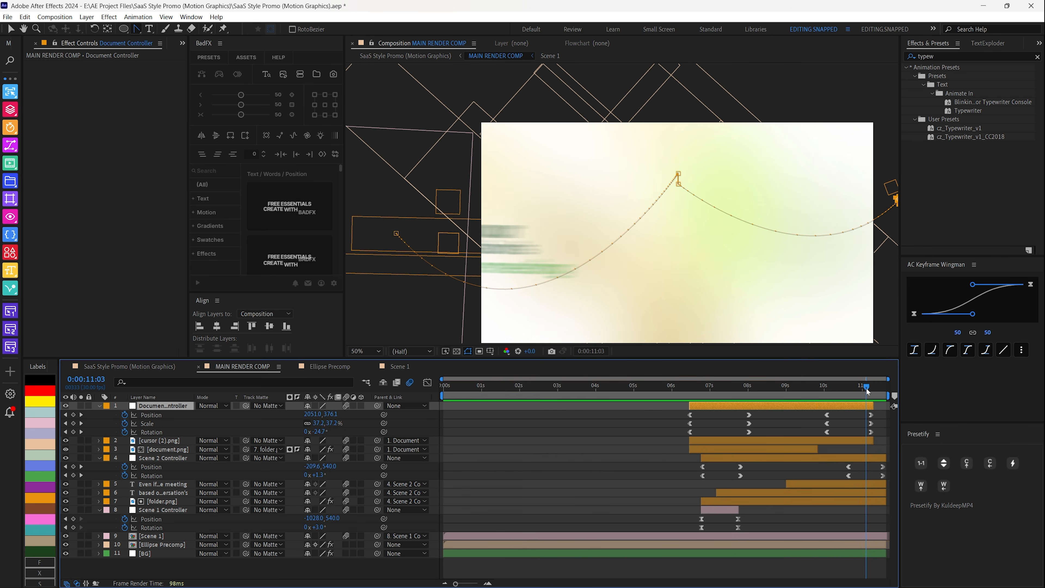
- Select Scene 2 Controller and scrub back over the stretch between its entrance and exit keyframes
left_click(148, 458)
left_click(808, 391)
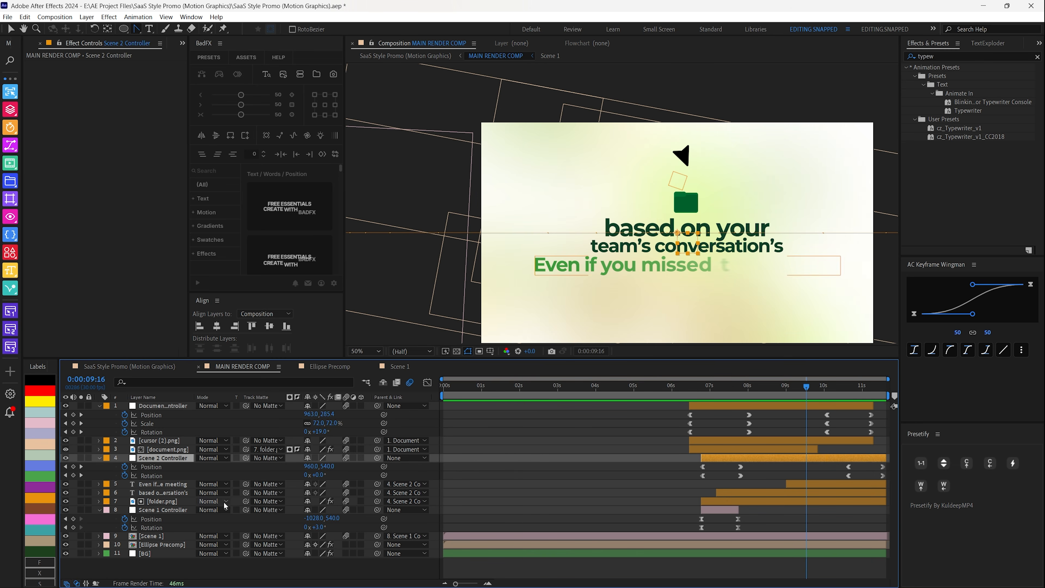
left_click_drag(829, 388, 762, 388)
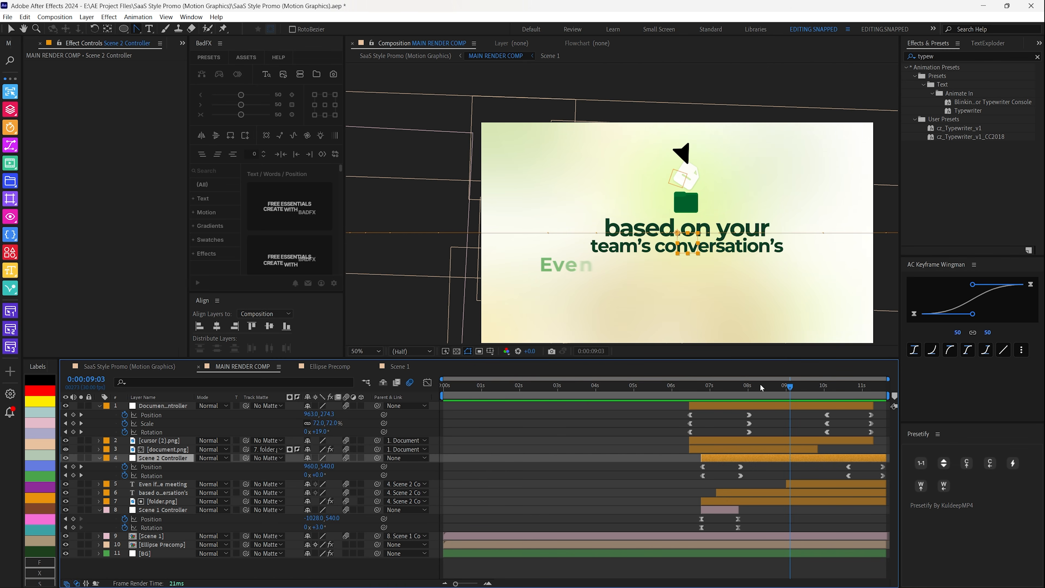
- Reveal document.png's Position, Scale and Opacity keyframes, and scrub back to 0:00:00:16
left_click(163, 450)
key("u")
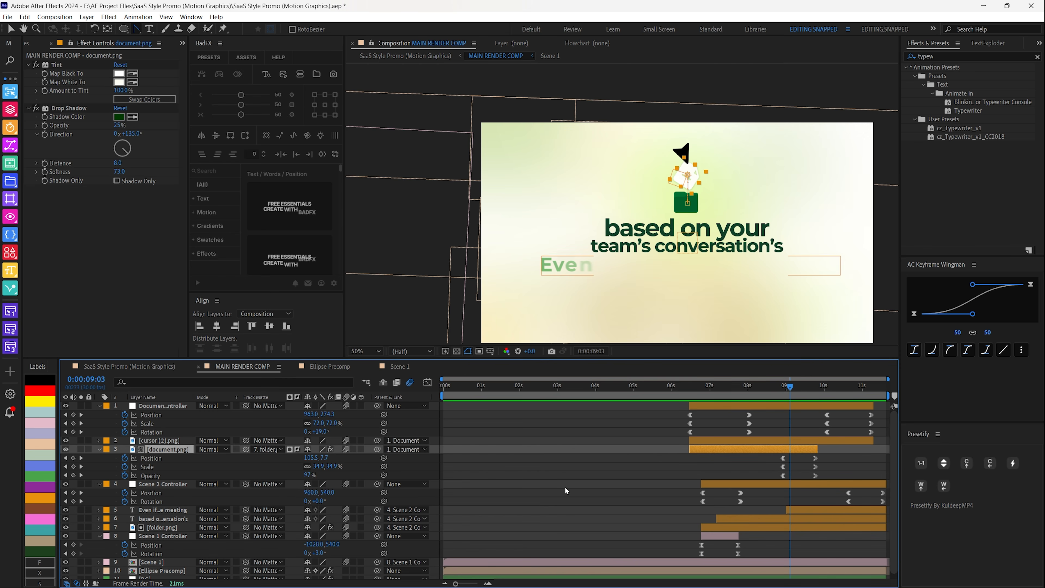
left_click_drag(805, 391, 464, 399)
- Collapse the revealed keyframe properties of all layers in MAIN RENDER COMP
left_click(161, 404)
scroll(161, 412, "down", 1)
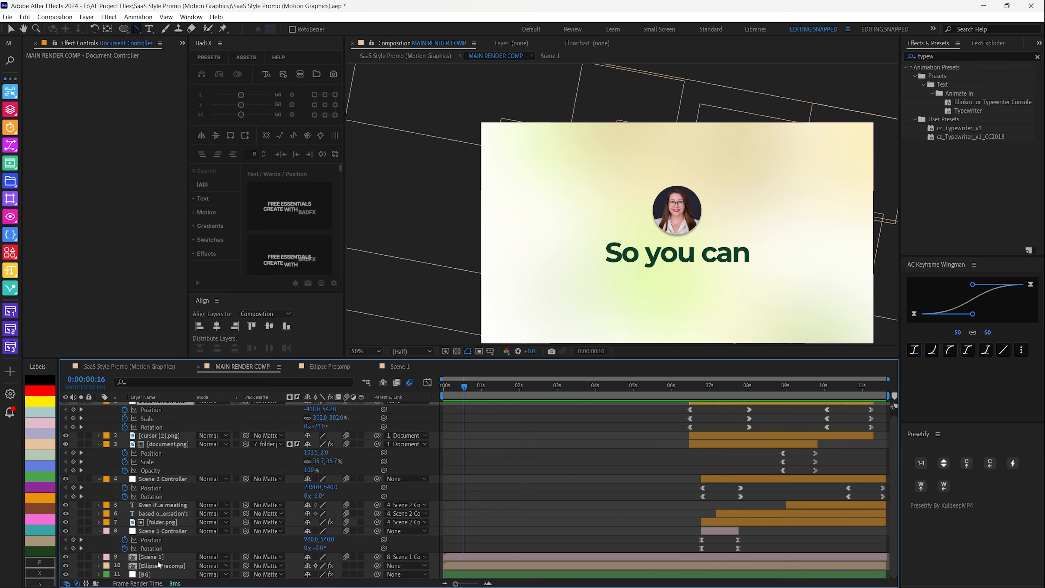
key("ctrl+a")
key("u")
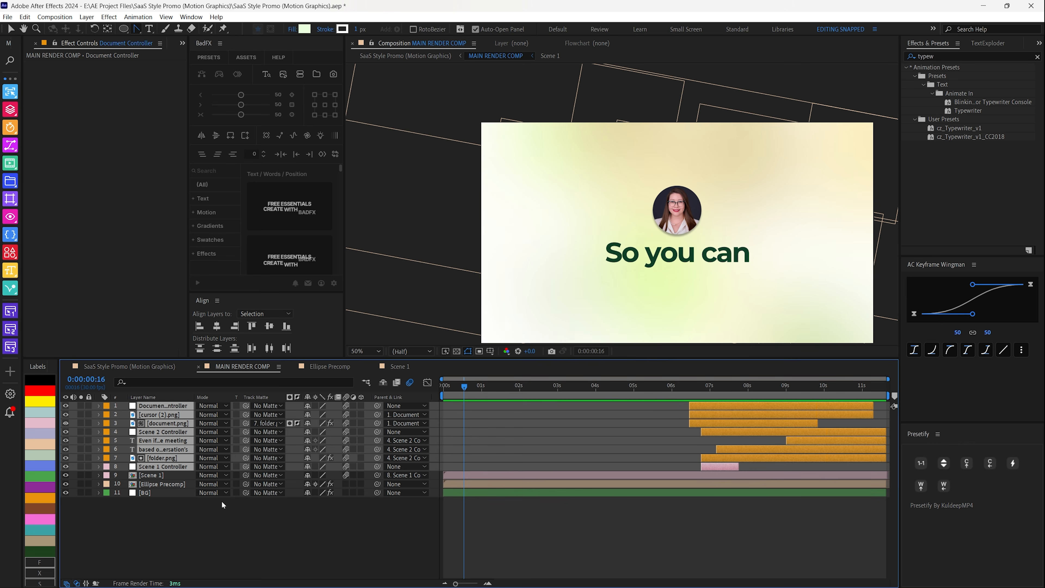
- Return to 0:00:00:00 and change the composition viewer's magnification
key("Home")
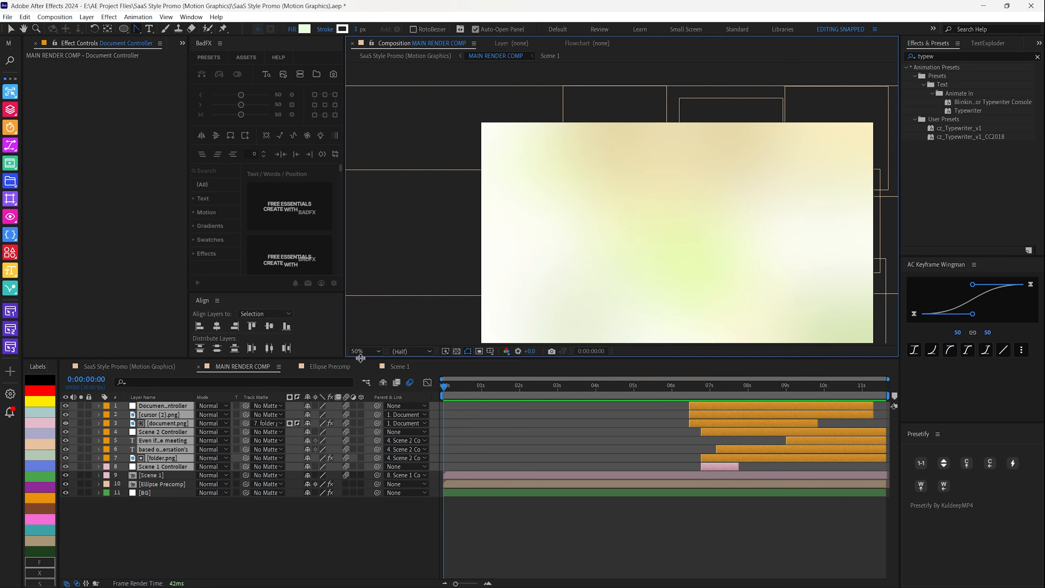
left_click(356, 351)
left_click(366, 373)
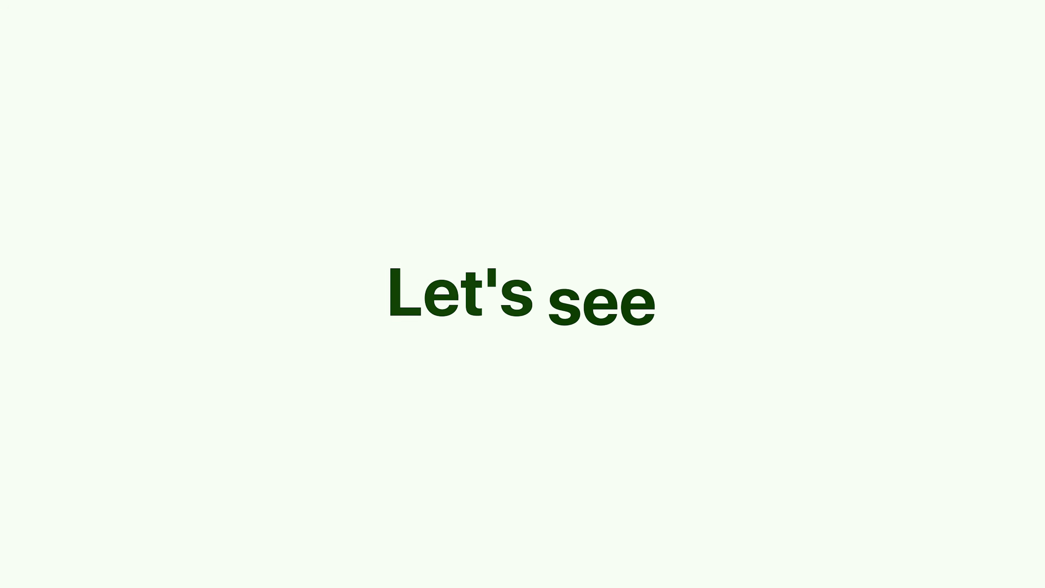